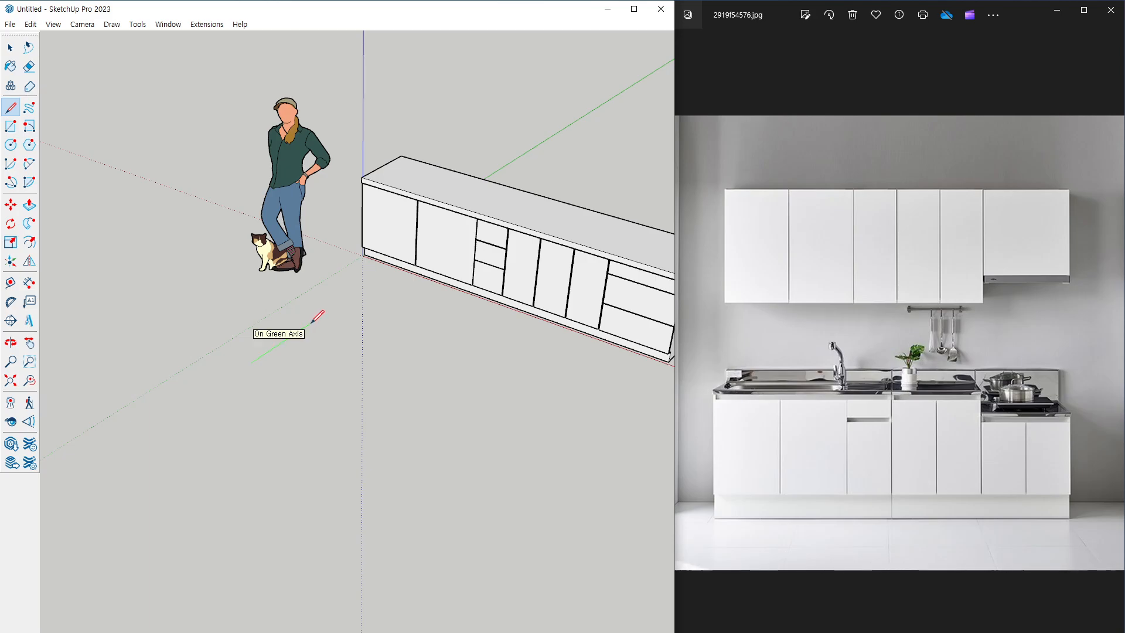
Draw an open path of five connected edges in front of the figure, running along the green, red, blue, red and green axes.
left_click(311, 322)
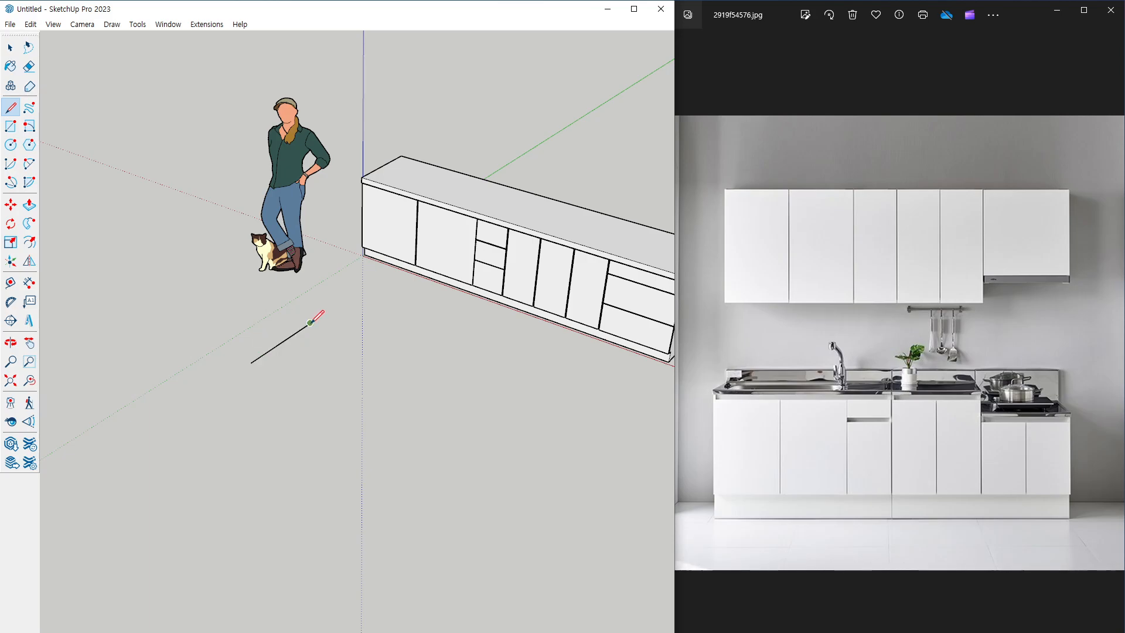
left_click(372, 348)
left_click(373, 288)
left_click(318, 269)
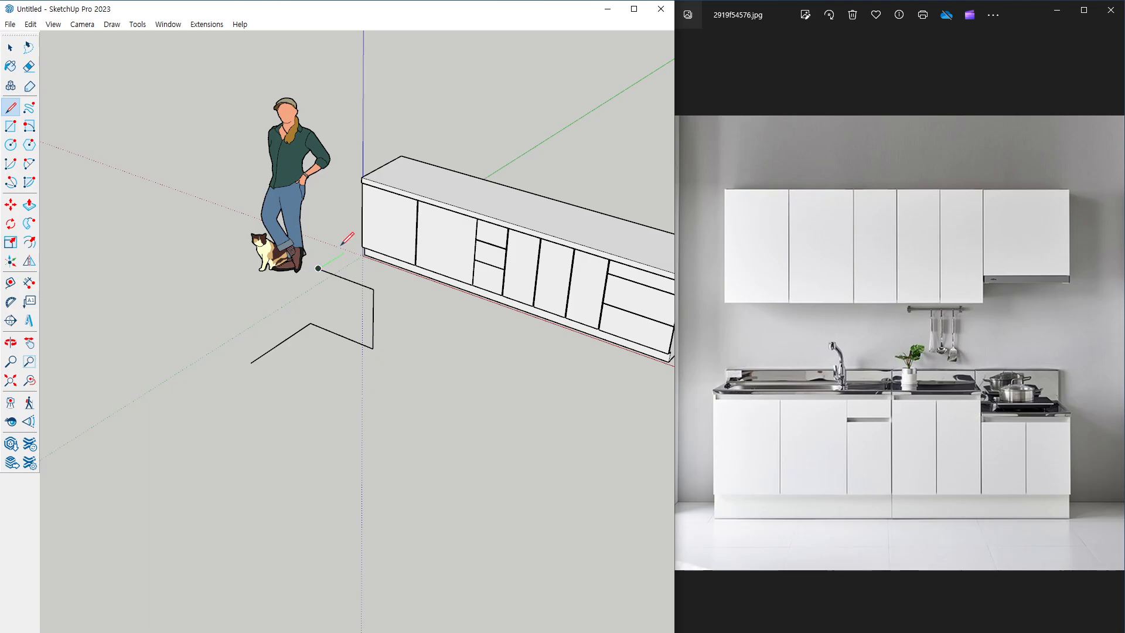
mouse_move(359, 254)
middle_mouse_down()
mouse_move(268, 352)
mouse_move(206, 197)
mouse_move(463, 218)
mouse_move(421, 356)
mouse_move(306, 379)
middle_mouse_up()
key("space")
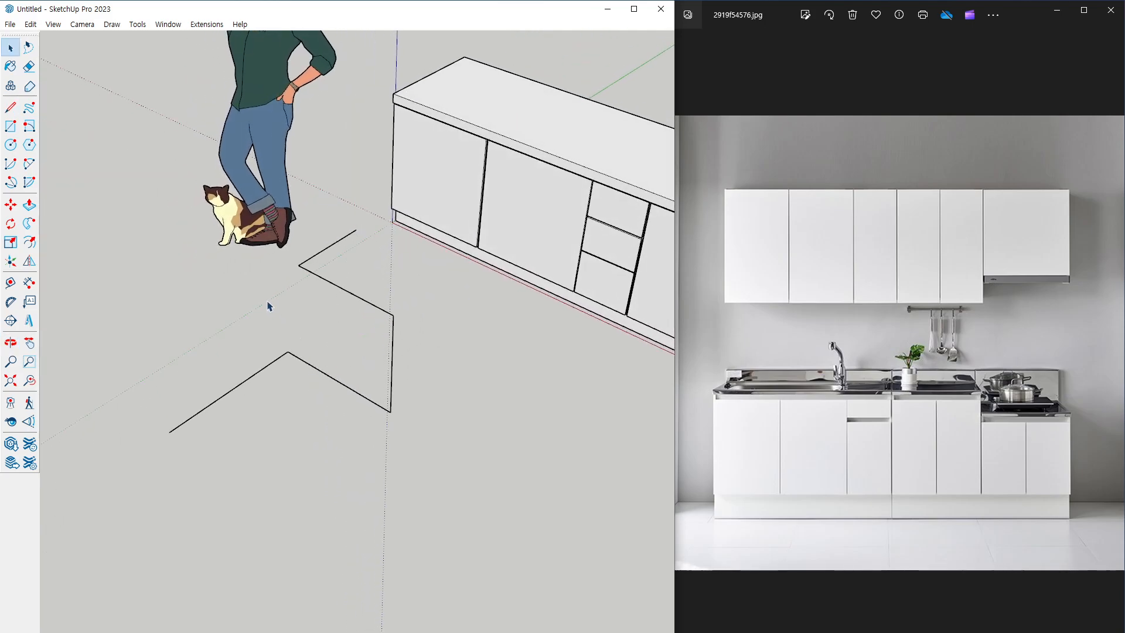
middle_click_drag(214, 321, 210, 312)
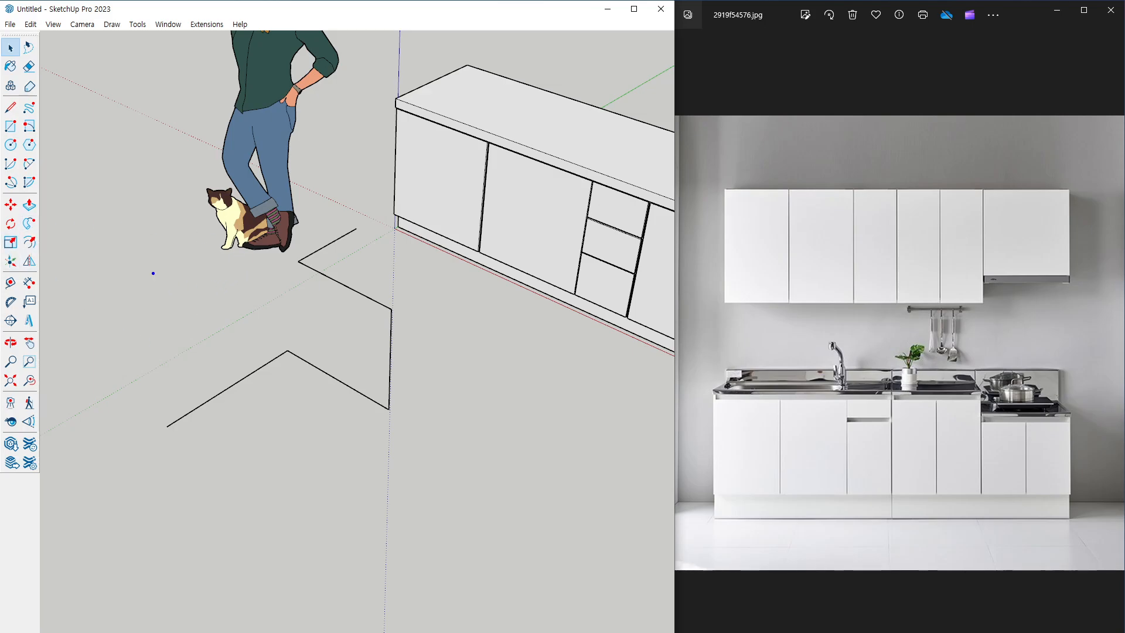
mouse_move(94, 103)
left_mouse_down()
mouse_move(87, 136)
mouse_move(179, 120)
left_mouse_up()
mouse_move(177, 127)
left_mouse_down()
mouse_move(173, 140)
mouse_move(195, 101)
mouse_move(181, 140)
mouse_move(201, 151)
left_mouse_up()
left_click_drag(345, 282, 354, 280)
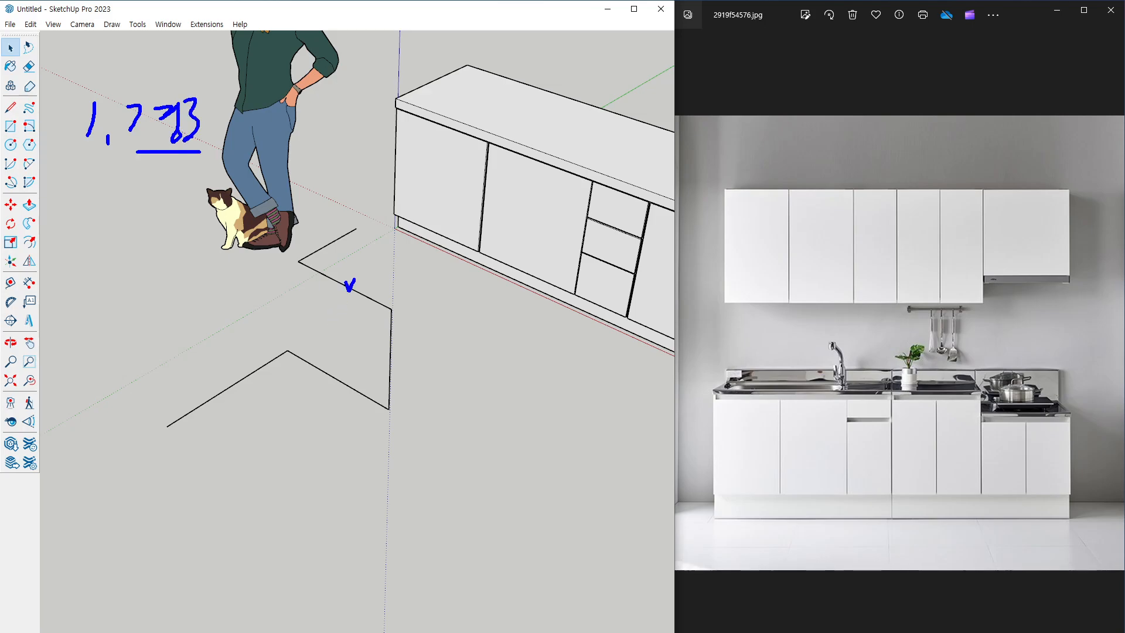
mouse_move(72, 177)
left_mouse_down()
mouse_move(110, 200)
mouse_move(161, 178)
left_mouse_up()
left_click_drag(150, 184, 153, 192)
left_click_drag(157, 183, 159, 201)
left_click_drag(148, 207, 184, 207)
mouse_move(178, 177)
left_mouse_down()
mouse_move(189, 185)
mouse_move(185, 210)
mouse_move(236, 197)
mouse_move(231, 208)
left_mouse_up()
mouse_move(253, 180)
left_mouse_down()
mouse_move(256, 203)
mouse_move(279, 177)
left_mouse_up()
mouse_move(295, 173)
left_mouse_down()
mouse_move(290, 209)
mouse_move(334, 144)
mouse_move(383, 127)
mouse_move(391, 138)
left_mouse_up()
left_click_drag(392, 117, 407, 150)
left_click_drag(404, 157, 437, 148)
mouse_move(434, 140)
left_mouse_down()
mouse_move(450, 135)
mouse_move(428, 153)
left_mouse_up()
left_click_drag(431, 152, 432, 173)
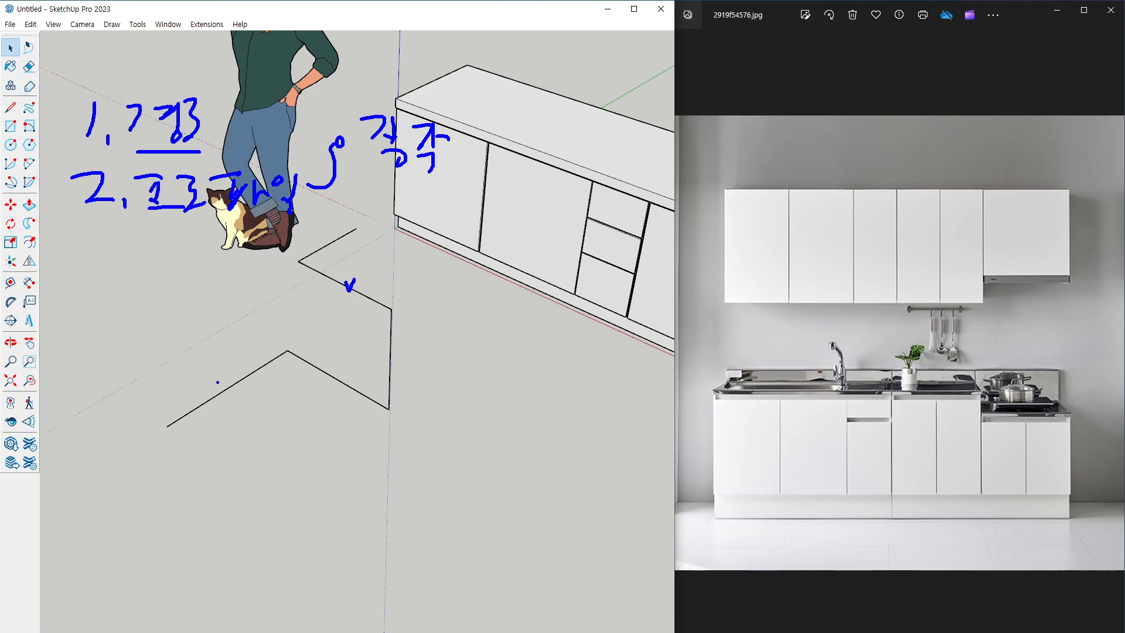
left_click_drag(217, 382, 233, 376)
mouse_move(175, 422)
left_mouse_down()
mouse_move(281, 358)
mouse_move(369, 409)
left_mouse_up()
mouse_move(217, 362)
left_mouse_down()
mouse_move(258, 382)
mouse_move(253, 412)
mouse_move(227, 389)
mouse_move(236, 379)
mouse_move(252, 389)
left_mouse_up()
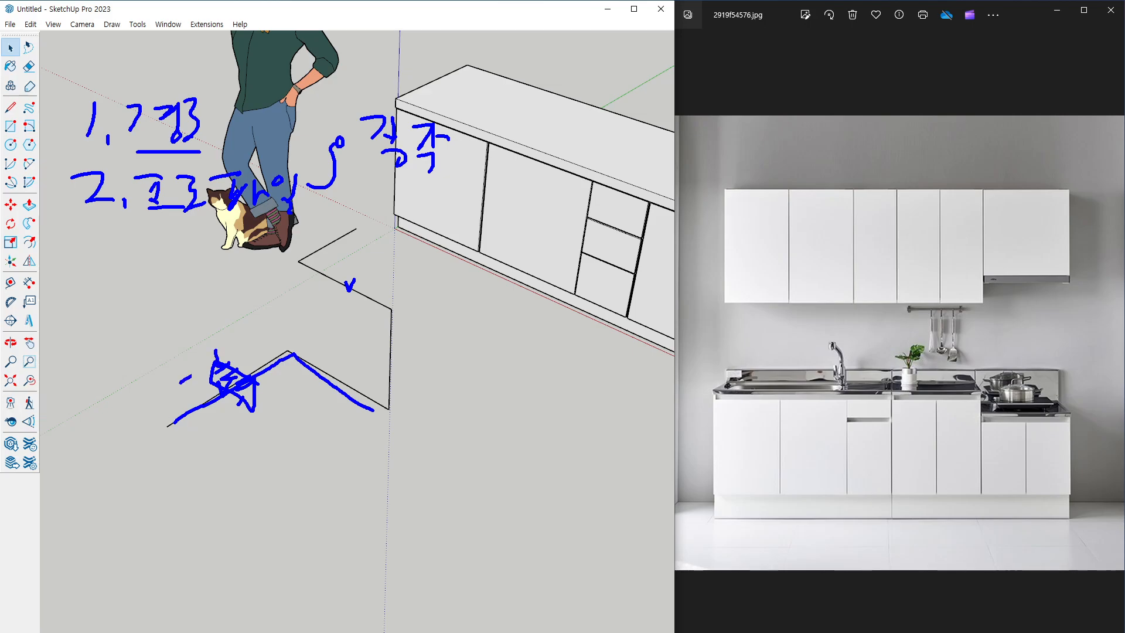
left_click_drag(191, 376, 230, 360)
mouse_move(176, 417)
left_mouse_down()
mouse_move(260, 383)
mouse_move(276, 337)
mouse_move(350, 355)
left_mouse_up()
mouse_move(262, 384)
left_mouse_down()
mouse_move(302, 368)
mouse_move(371, 410)
left_mouse_up()
left_click_drag(352, 362, 334, 379)
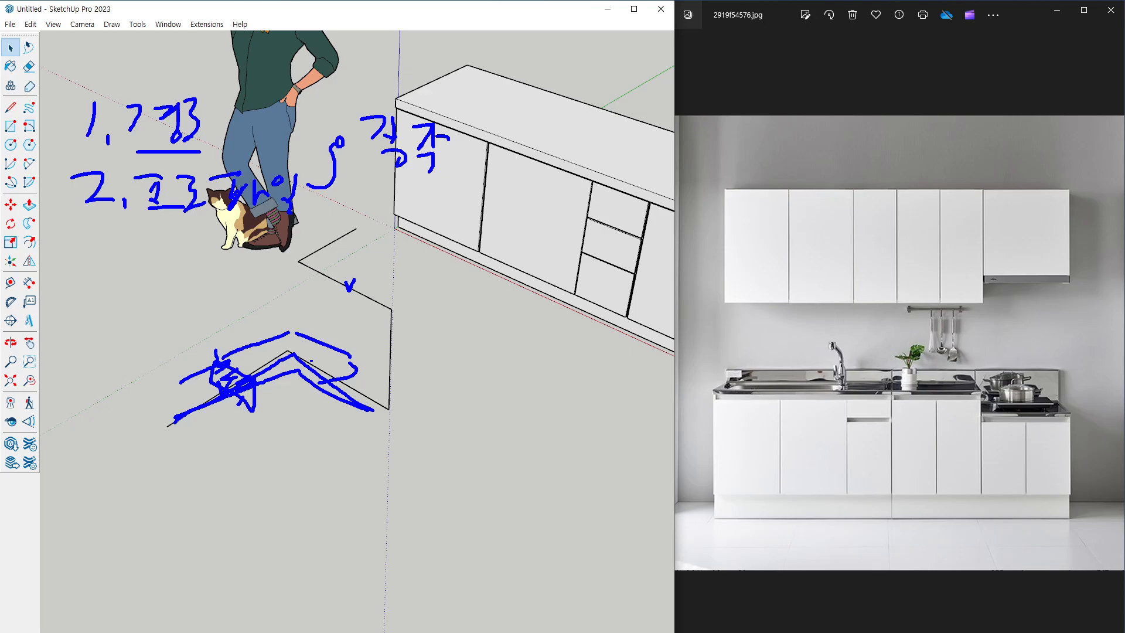
key("Escape")
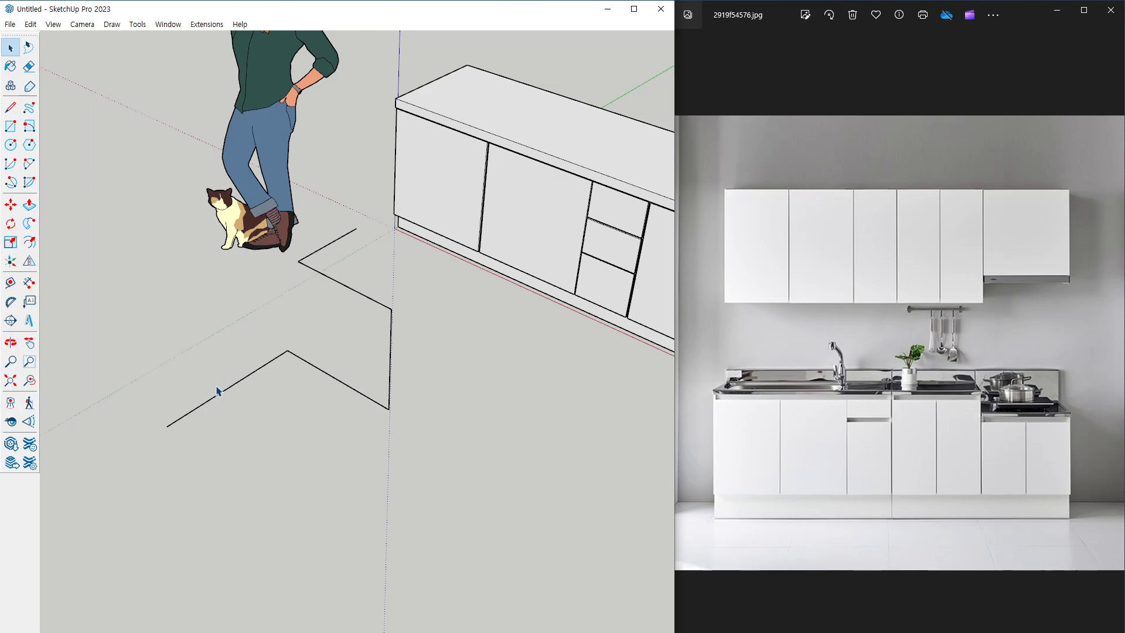
Start a circle centred on the path's front endpoint, oriented perpendicular to the green axis.
middle_click_drag(217, 391, 293, 387)
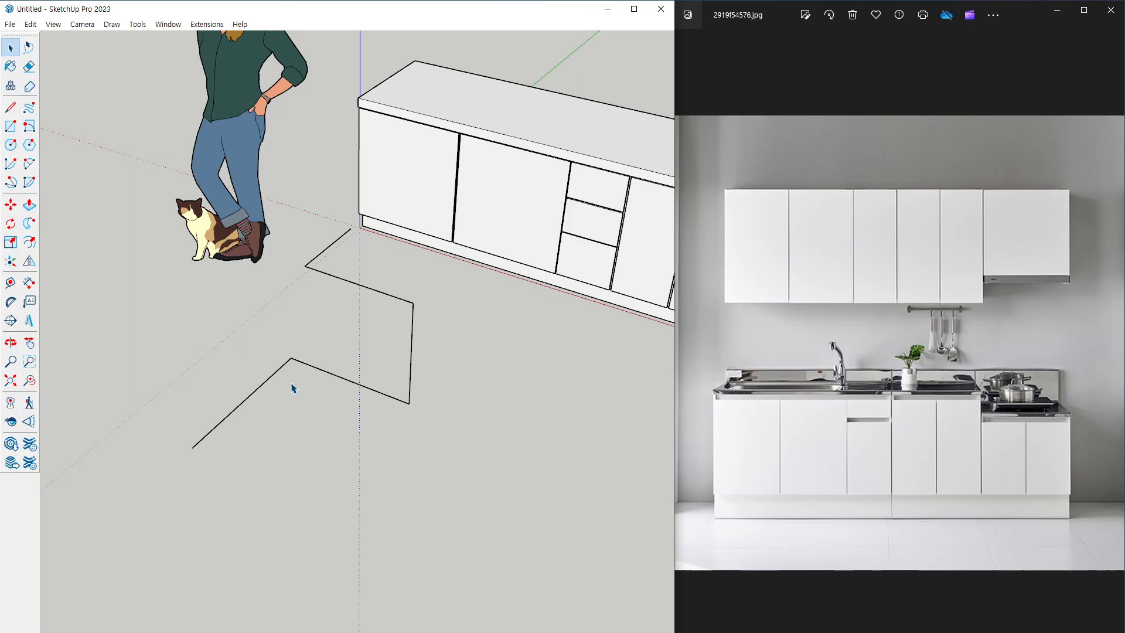
middle_click_drag(339, 397, 168, 430)
key("c")
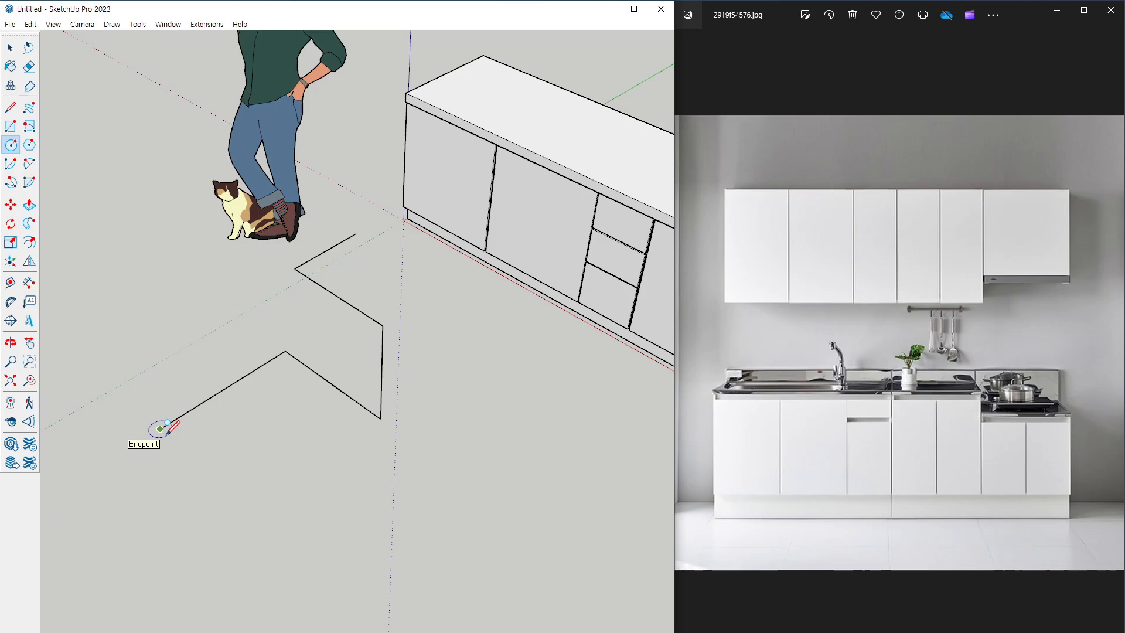
scroll(168, 423, "up", 2)
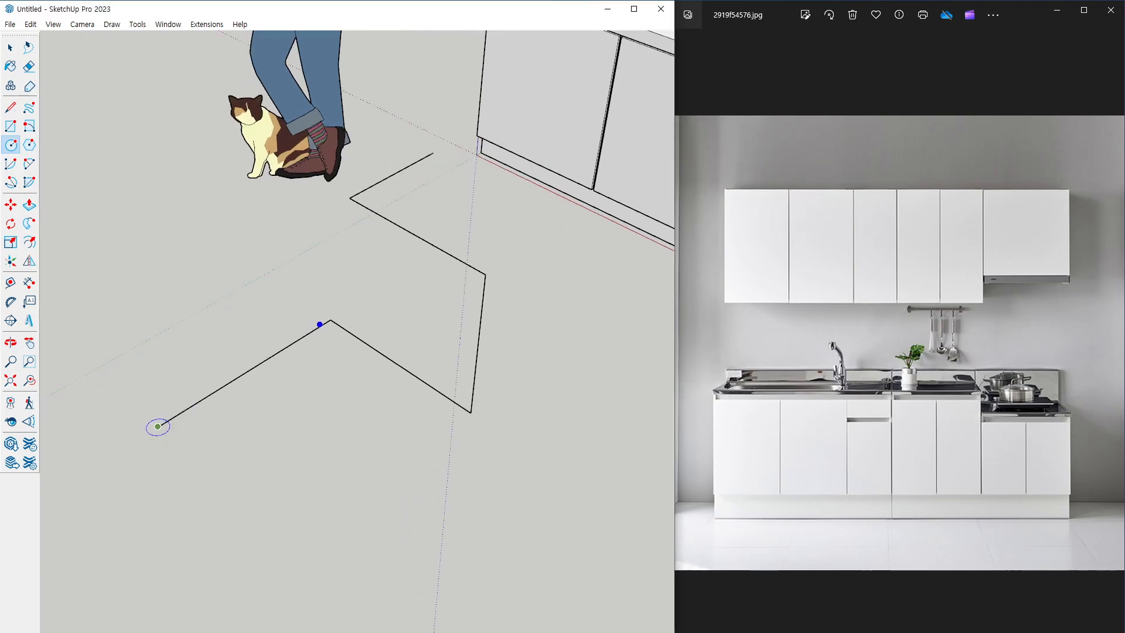
mouse_move(319, 323)
left_mouse_down()
mouse_move(171, 412)
mouse_move(187, 438)
mouse_move(179, 384)
mouse_move(146, 399)
mouse_move(185, 447)
left_mouse_up()
key("Escape")
key("Right")
key("Left")
mouse_move(156, 427)
middle_mouse_down()
mouse_move(221, 334)
mouse_move(224, 364)
middle_mouse_up()
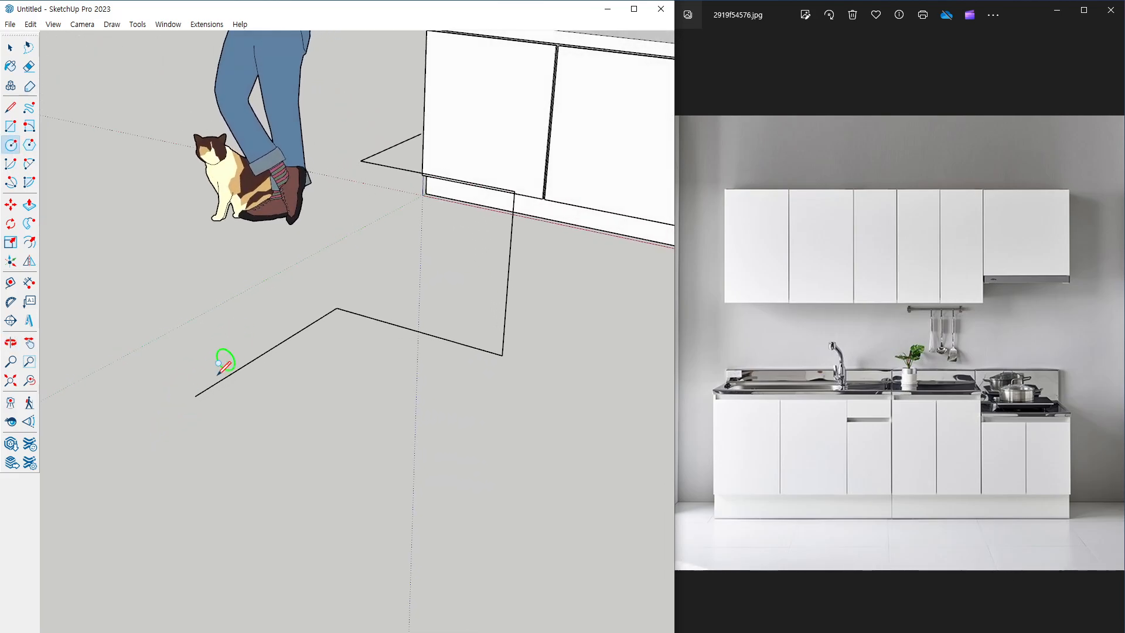
left_click(195, 396)
left_click_drag(201, 411, 339, 334)
left_click_drag(349, 335, 479, 384)
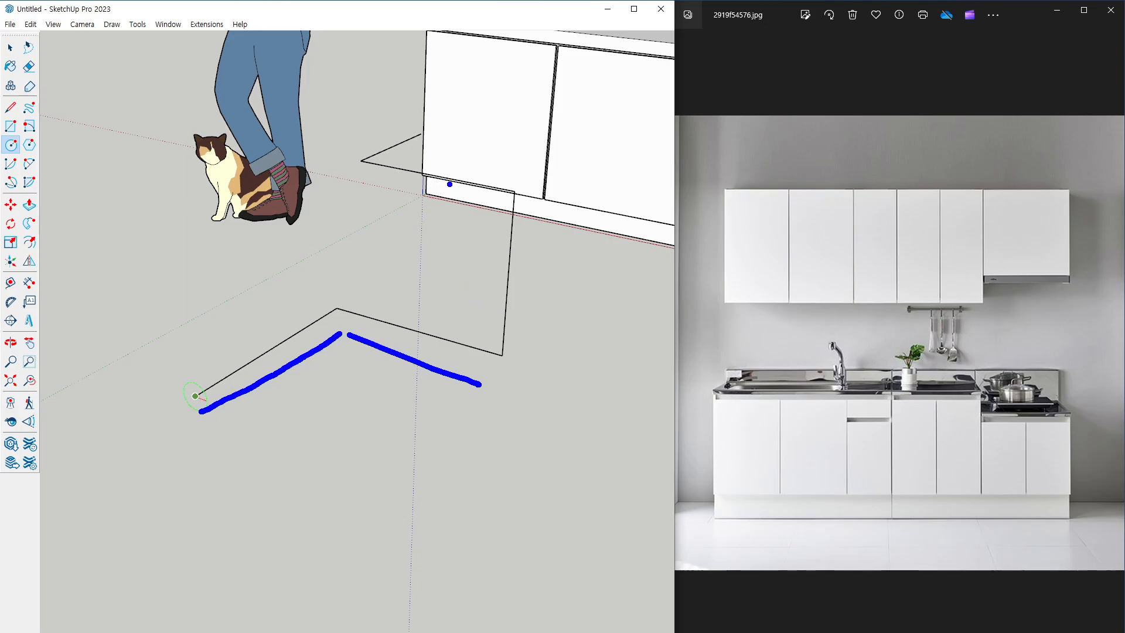
mouse_move(437, 154)
left_mouse_down()
mouse_move(401, 170)
mouse_move(547, 228)
mouse_move(352, 316)
left_mouse_up()
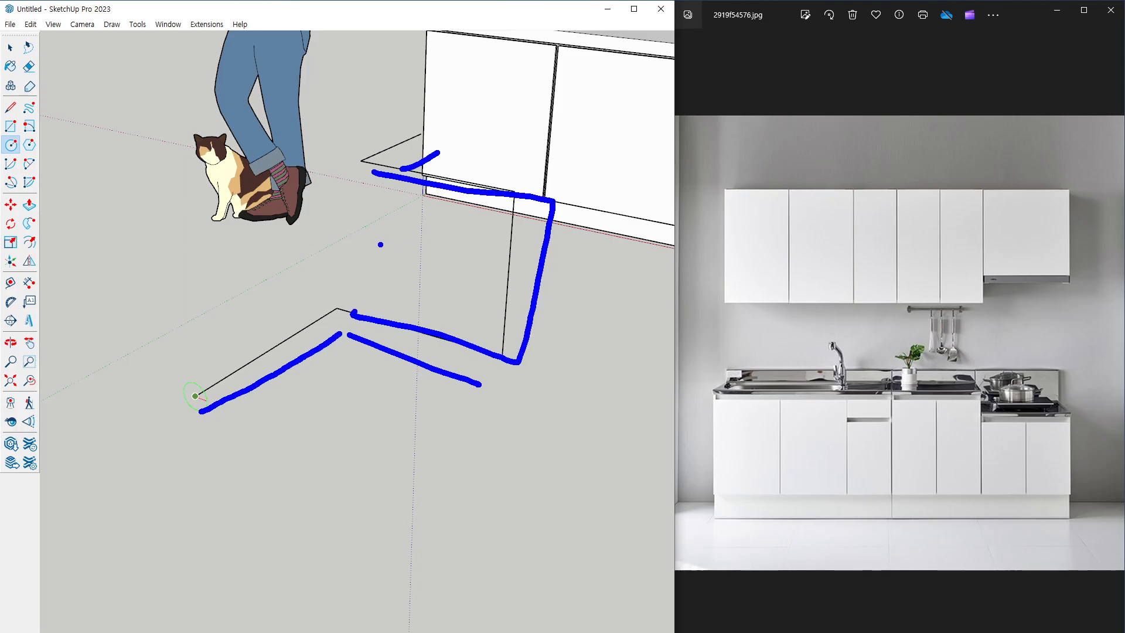
mouse_move(419, 251)
left_mouse_down()
mouse_move(385, 403)
mouse_move(469, 352)
mouse_move(429, 248)
mouse_move(514, 269)
left_mouse_up()
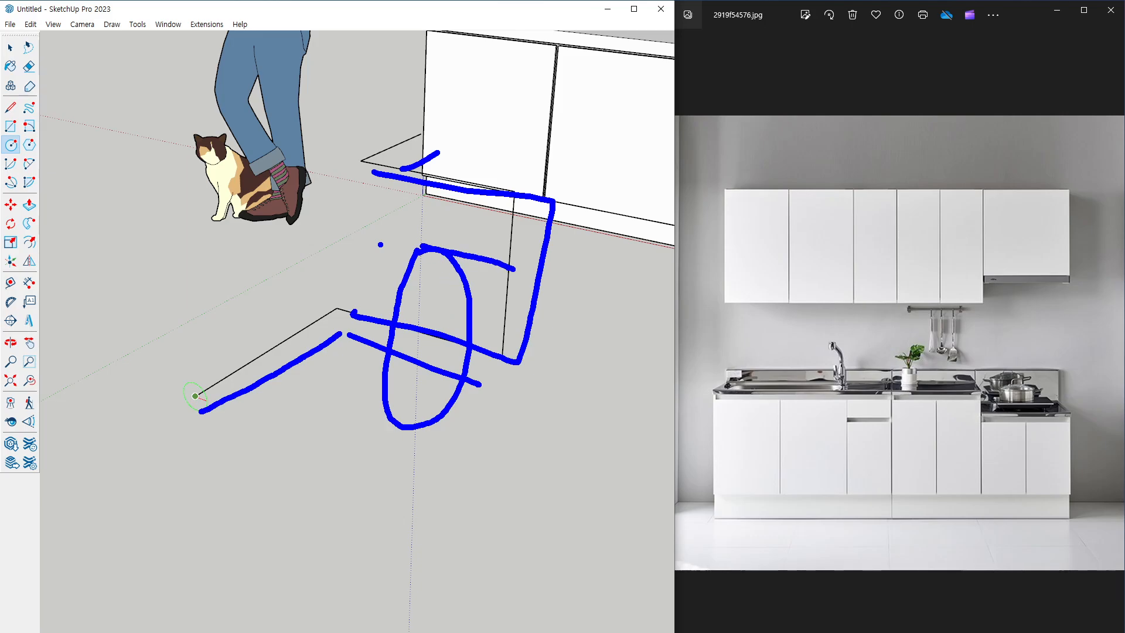
left_click_drag(443, 270, 447, 189)
mouse_move(419, 252)
left_mouse_down()
mouse_move(481, 247)
mouse_move(414, 240)
left_mouse_up()
left_click_drag(481, 288, 320, 255)
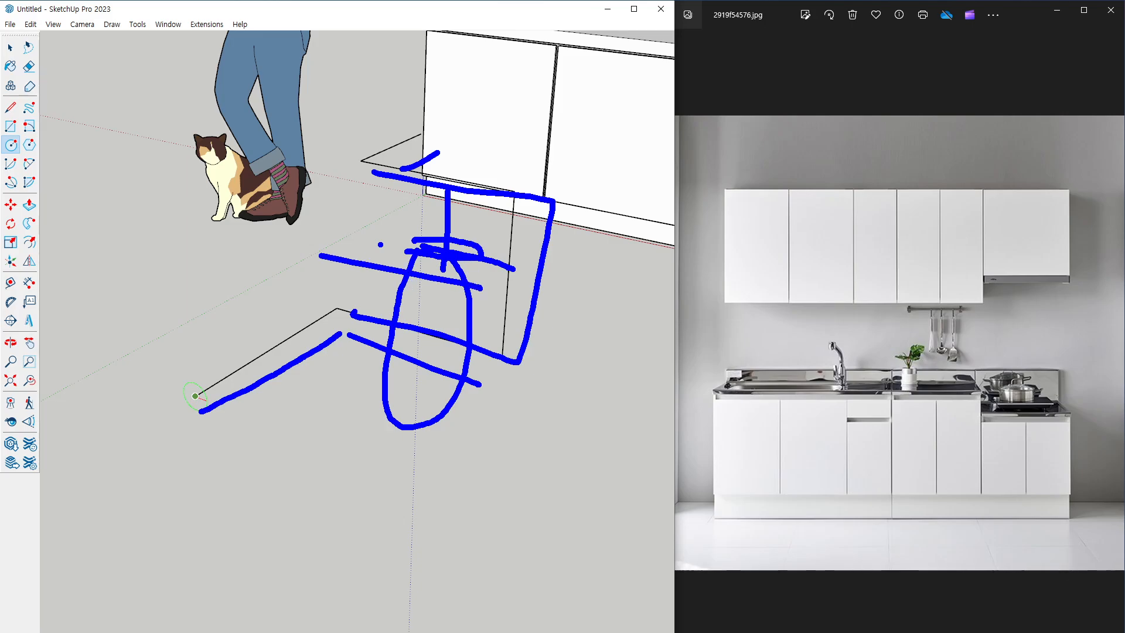
key("Escape")
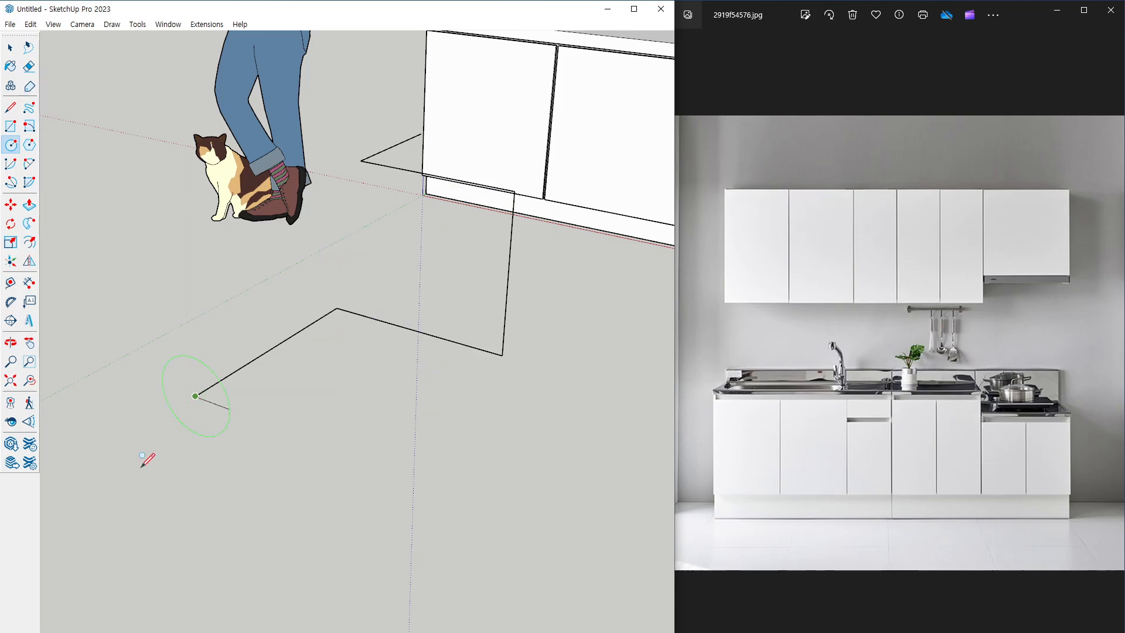
Complete the circle with a small radius so it forms a profile face around the path's front endpoint.
scroll(211, 404, "up", 1)
left_click(205, 403)
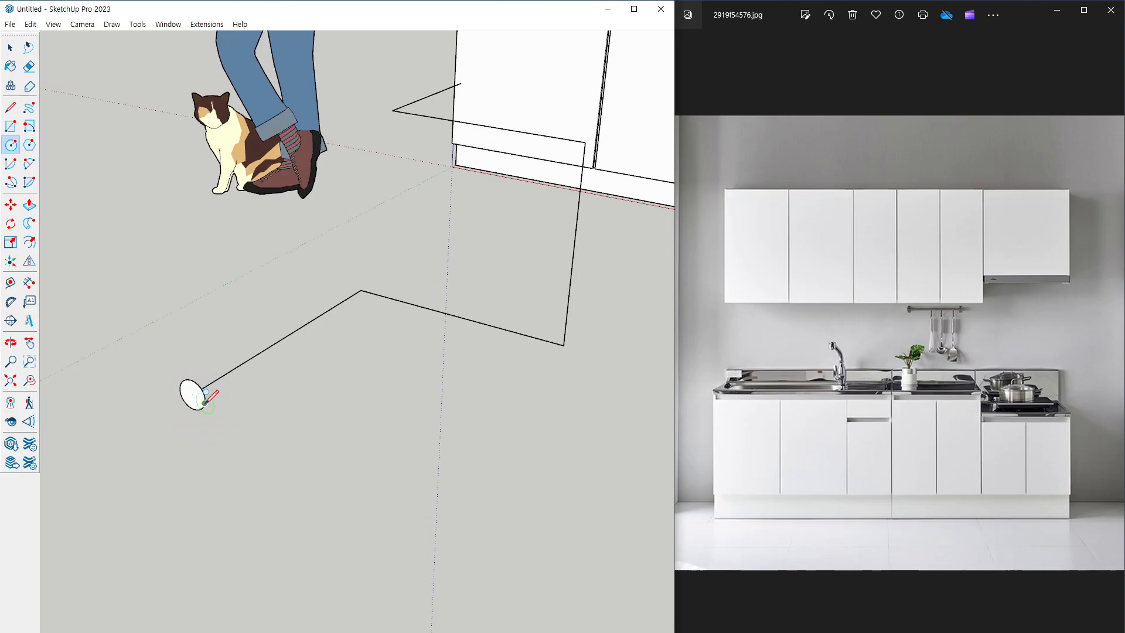
scroll(205, 403, "down", 1)
mouse_move(211, 415)
middle_mouse_down()
mouse_move(284, 434)
mouse_move(234, 476)
middle_mouse_up()
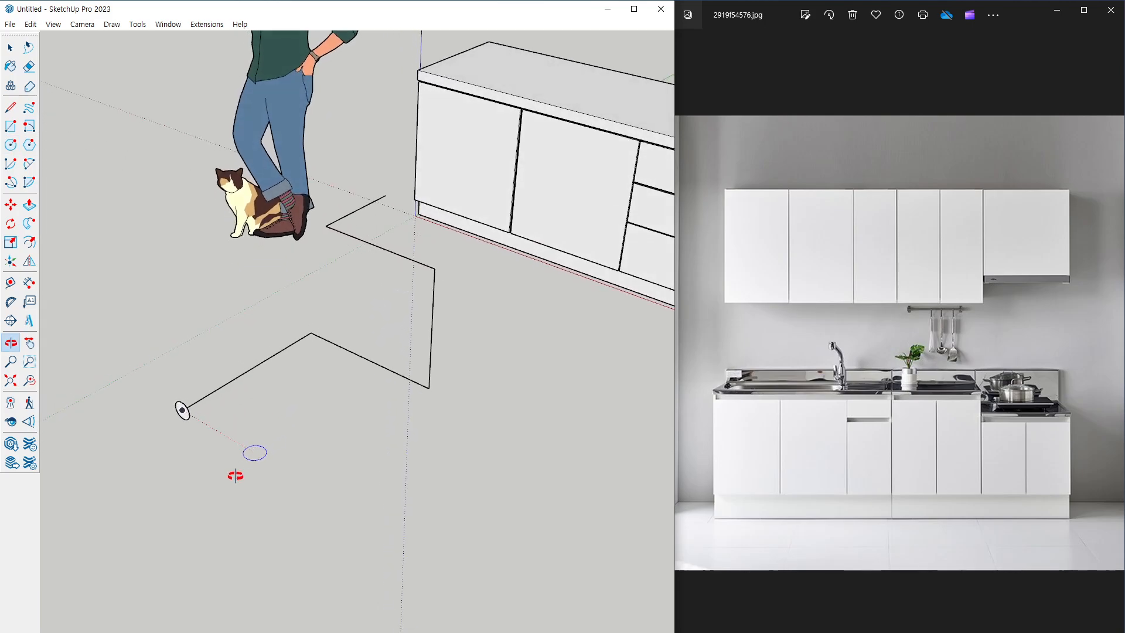
scroll(208, 332, "up", 1)
key("space")
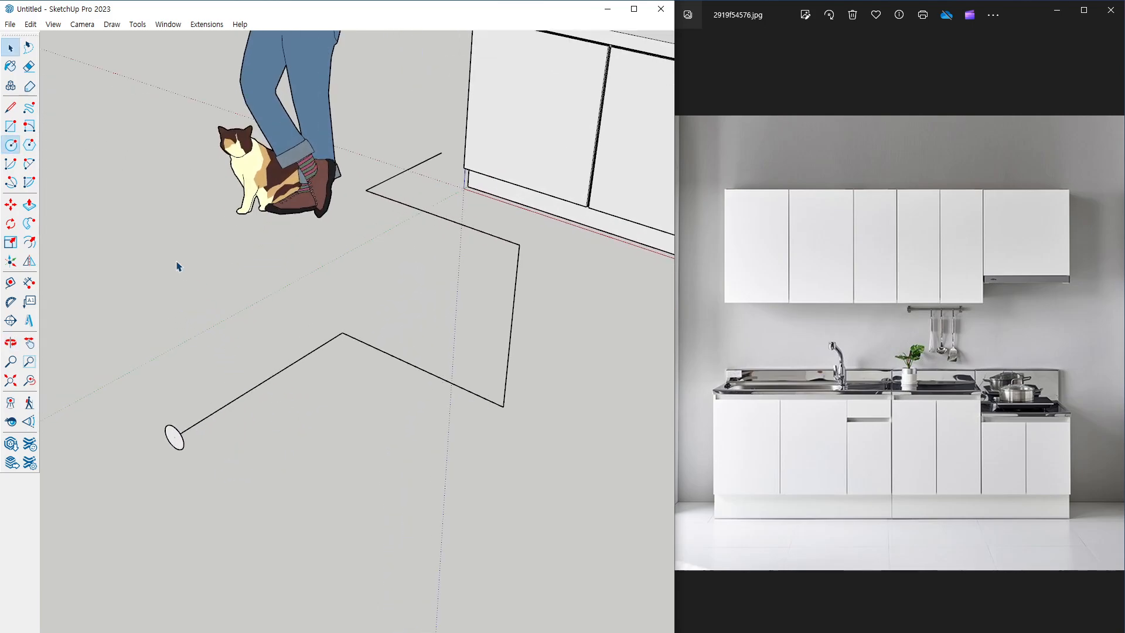
middle_click_drag(179, 266, 195, 262)
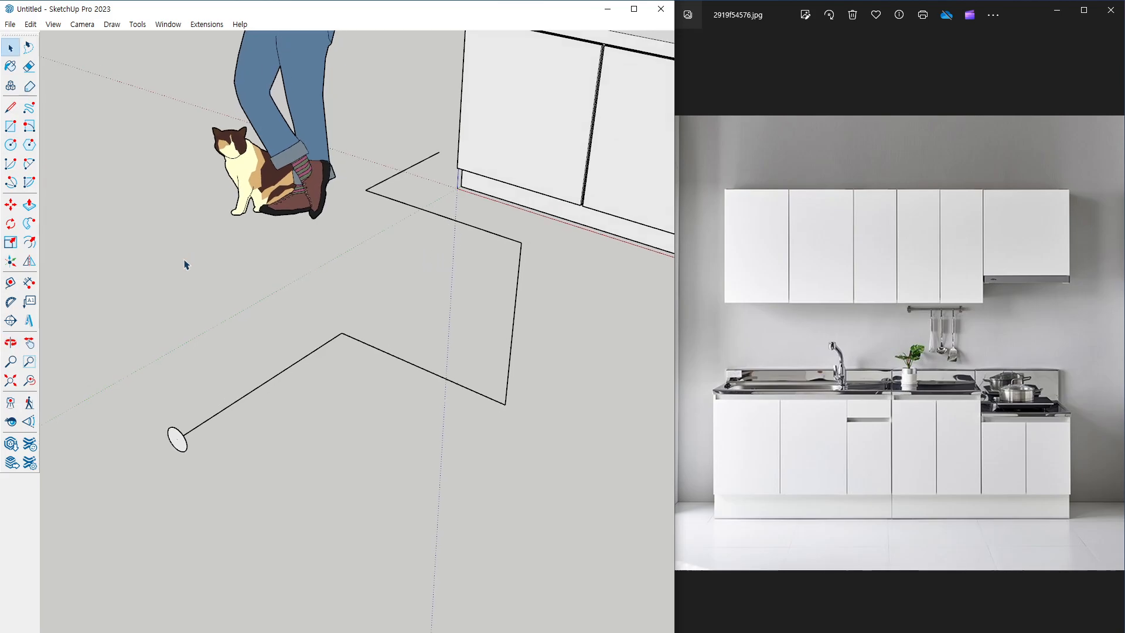
Try sweeping the circular face along the whole path with Follow Me, and undo the sweep together with the circle.
left_click(29, 225)
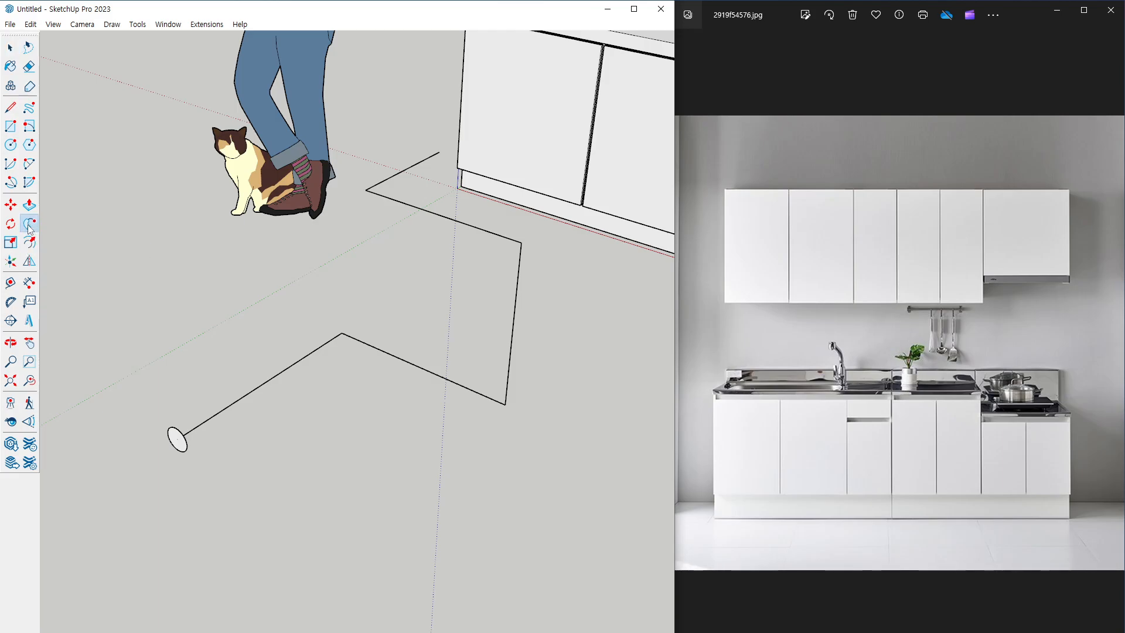
scroll(186, 428, "down", 1)
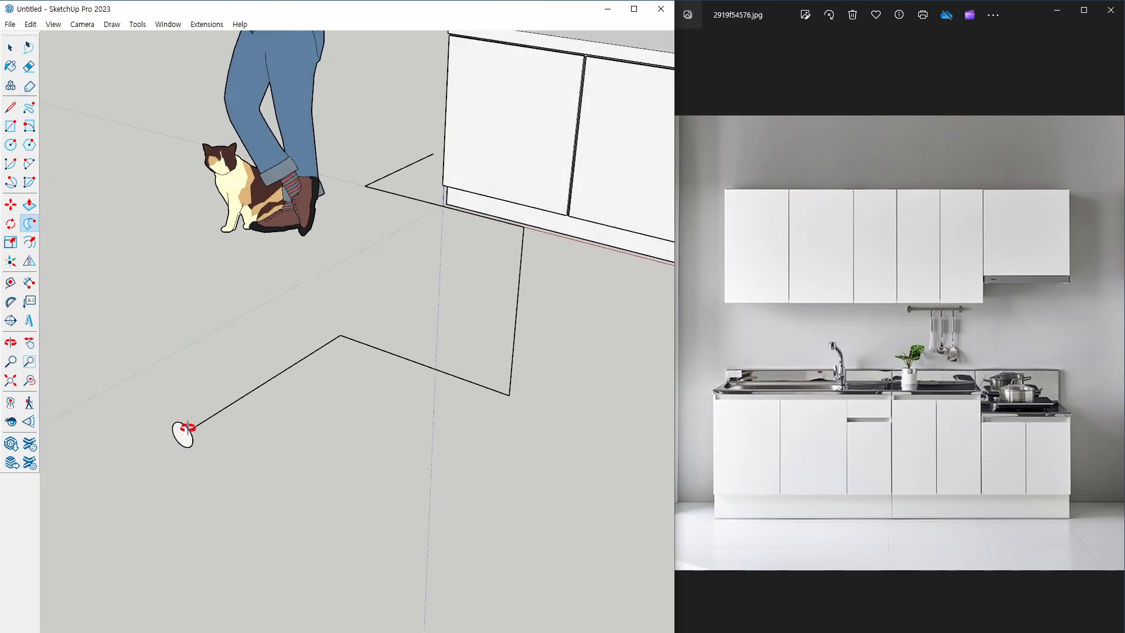
scroll(188, 428, "up", 2)
left_click(184, 437)
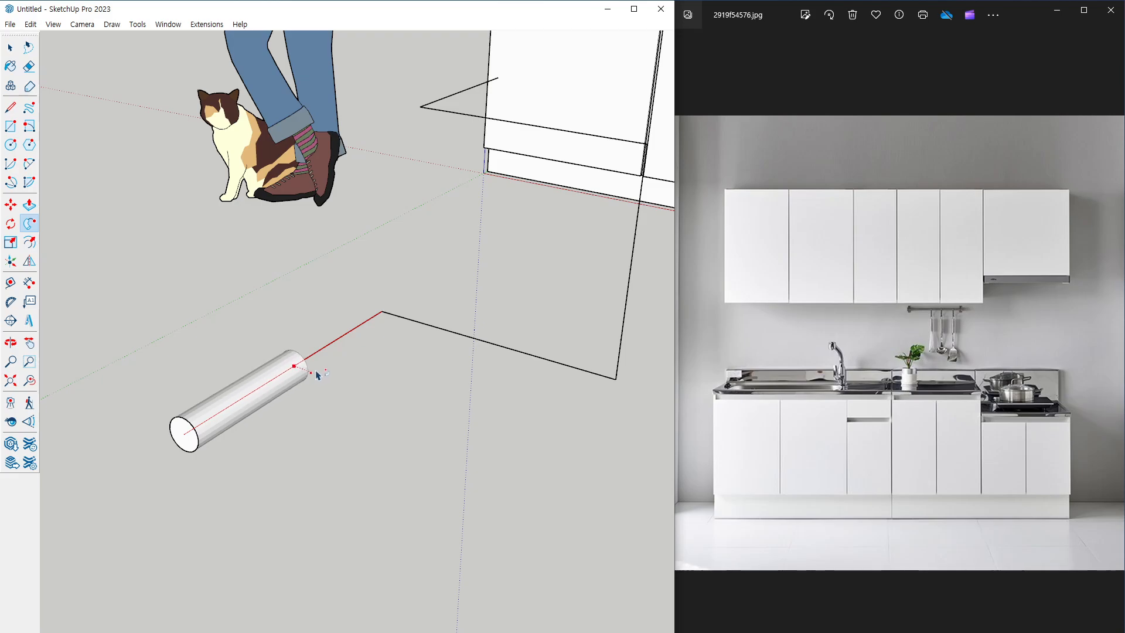
scroll(395, 324, "down", 3)
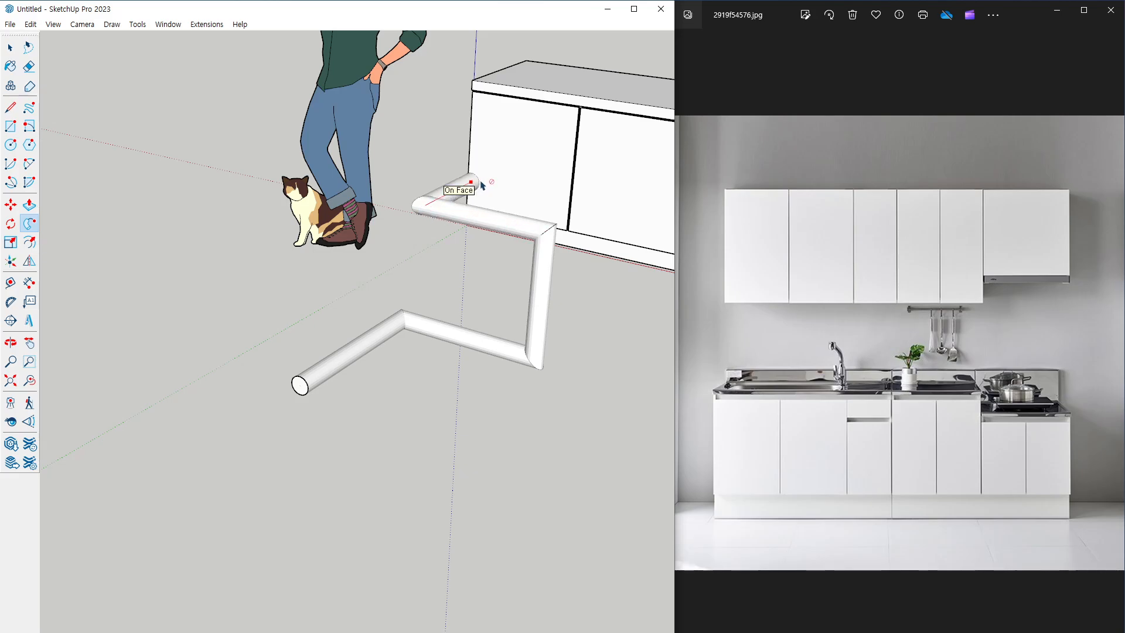
left_click(485, 186)
middle_click_drag(517, 321, 346, 392)
key("ctrl+z")
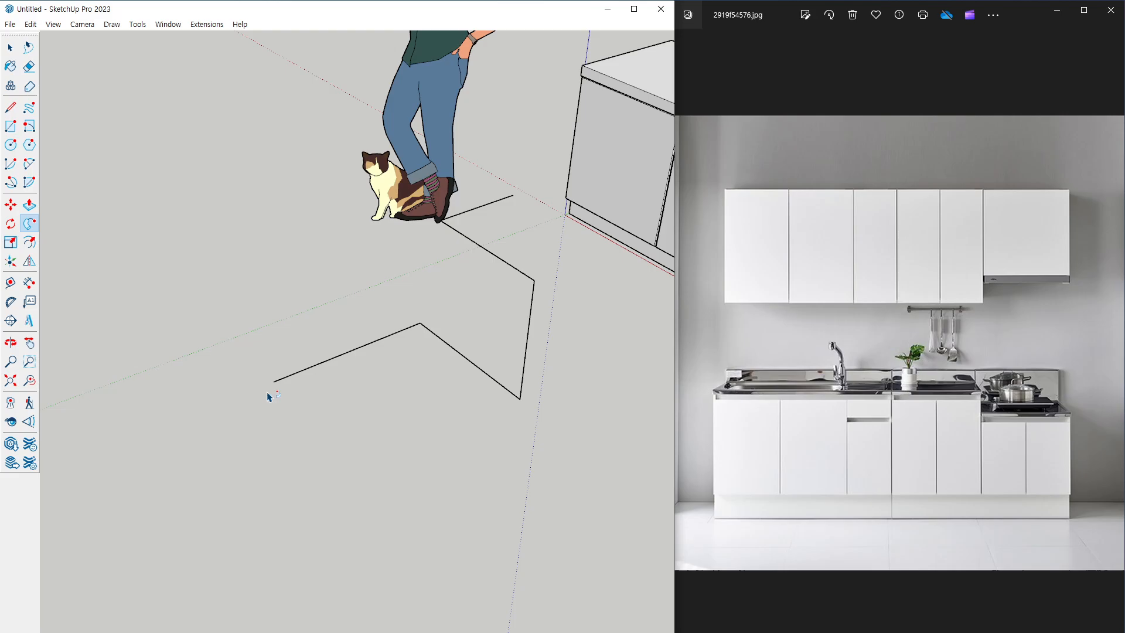
Draw a small hexagon centred on the path's front endpoint, oriented perpendicular to the green axis.
middle_click_drag(269, 394, 342, 360)
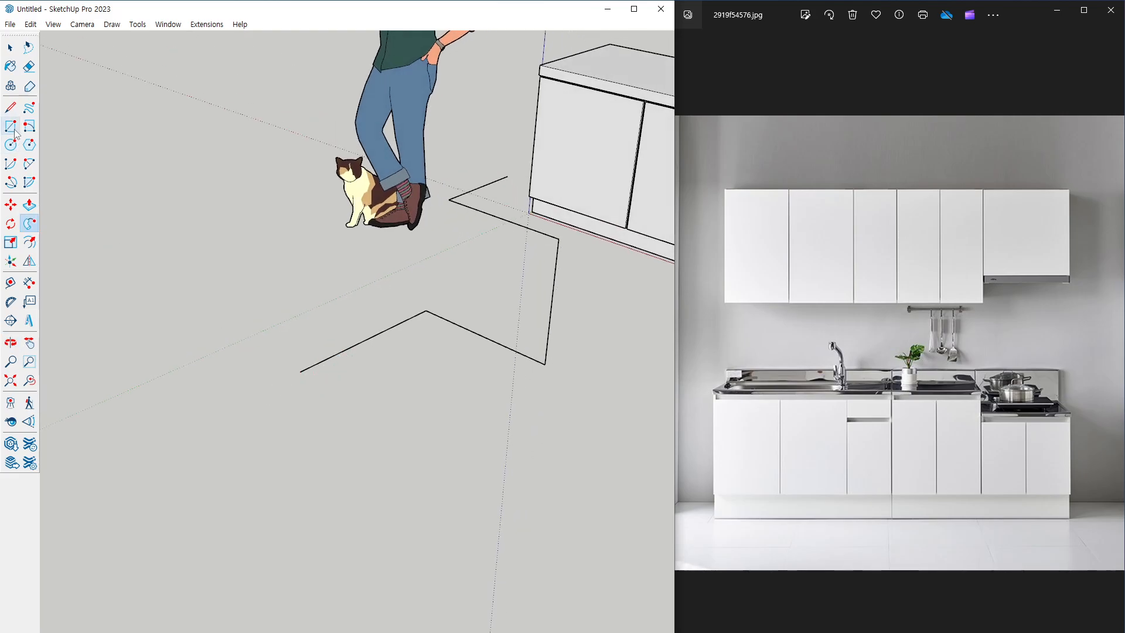
left_click(34, 143)
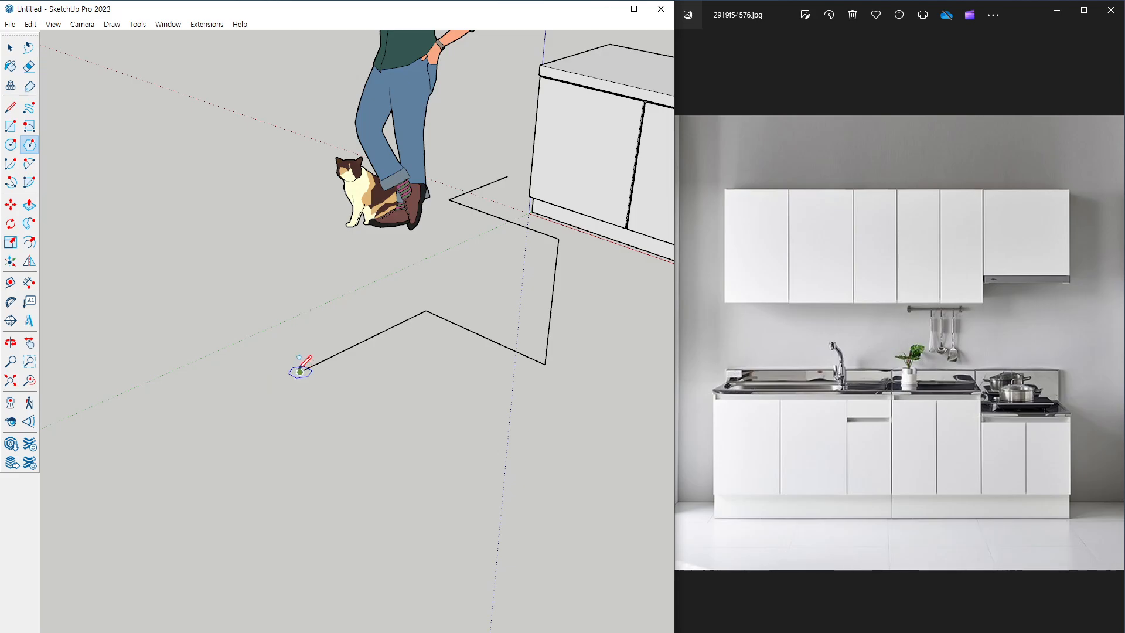
key("Left")
scroll(301, 369, "up", 1)
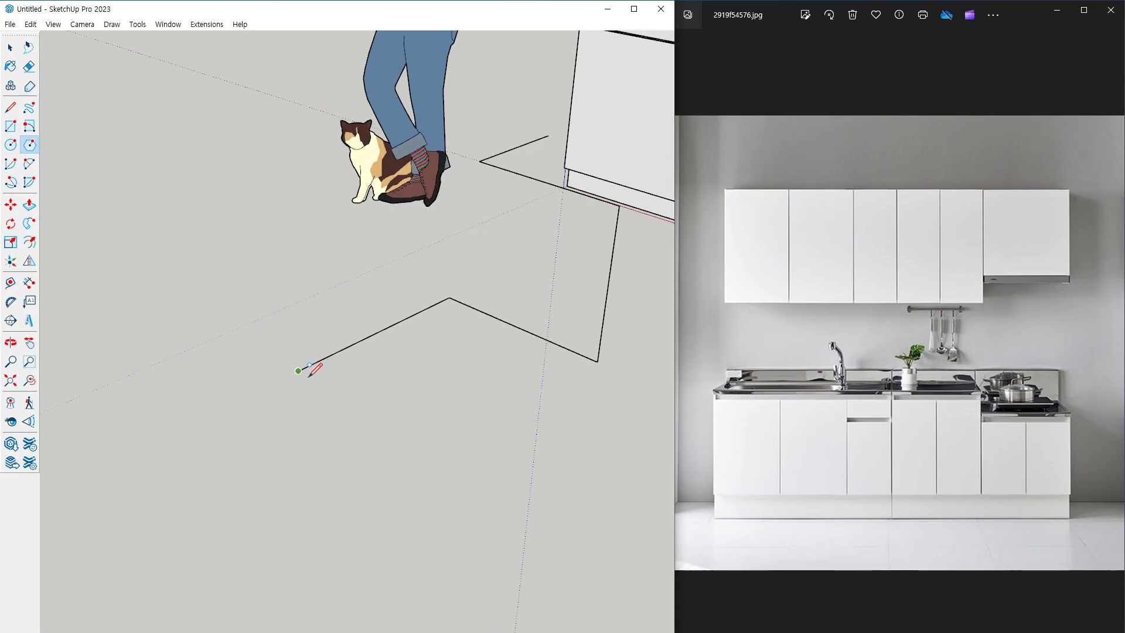
left_click(312, 371)
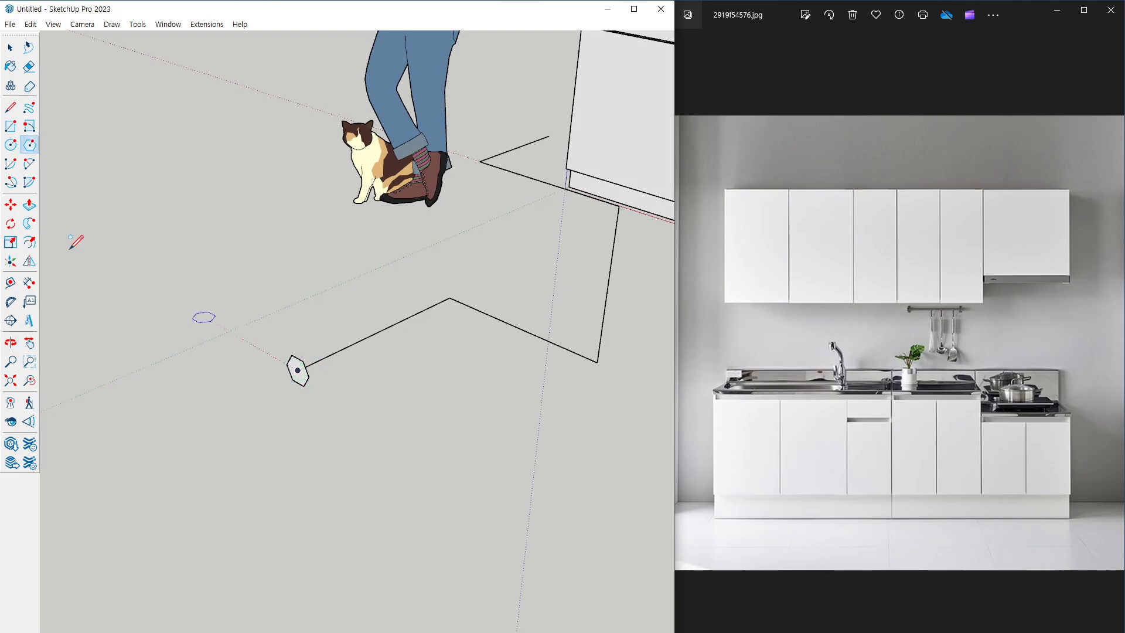
Try sweeping the hexagonal face along the whole path with Follow Me, and undo the sweep while keeping the hexagon.
left_click(28, 223)
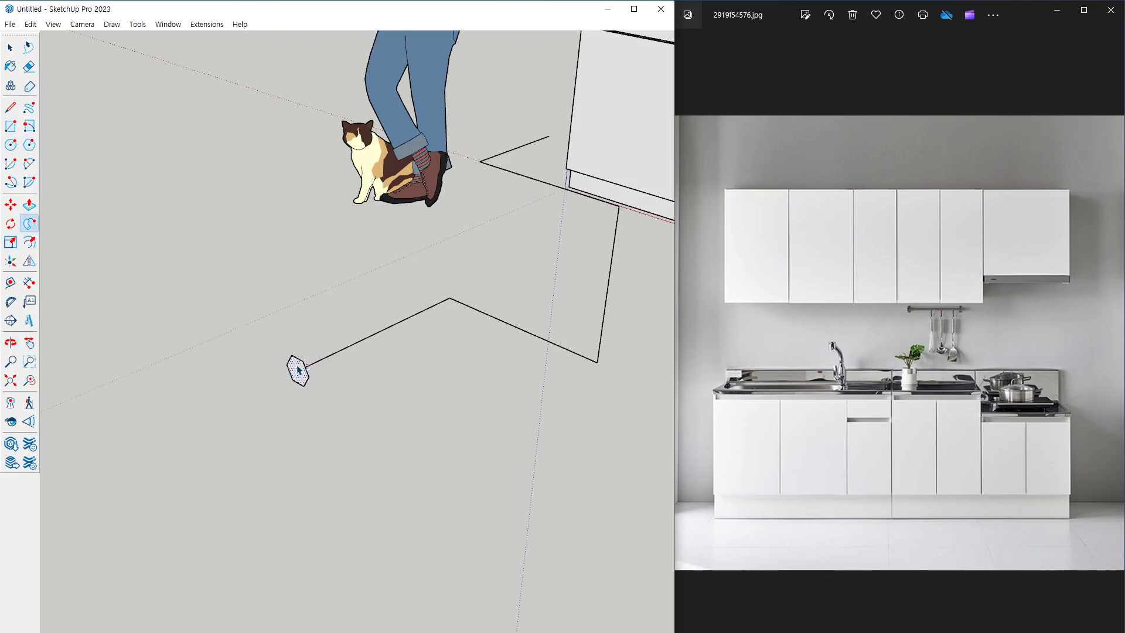
mouse_move(298, 370)
left_mouse_down()
mouse_move(483, 306)
mouse_move(596, 371)
mouse_move(614, 221)
mouse_move(485, 165)
mouse_move(553, 135)
mouse_move(544, 142)
left_mouse_up()
scroll(470, 264, "down", 1)
middle_click_drag(469, 264, 484, 296)
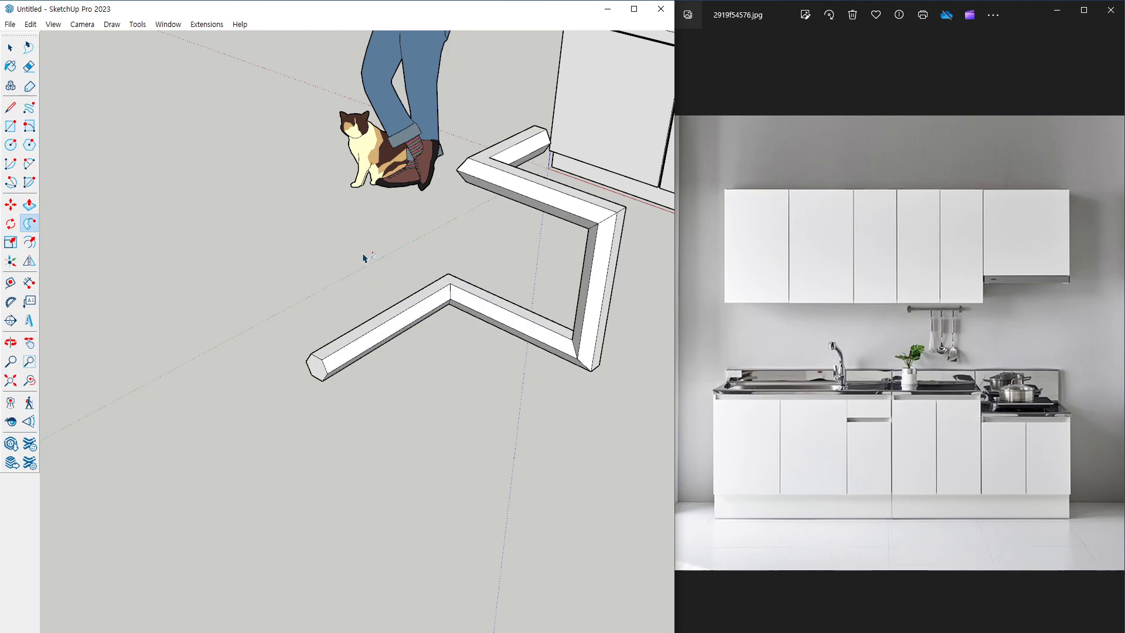
key("ctrl+z")
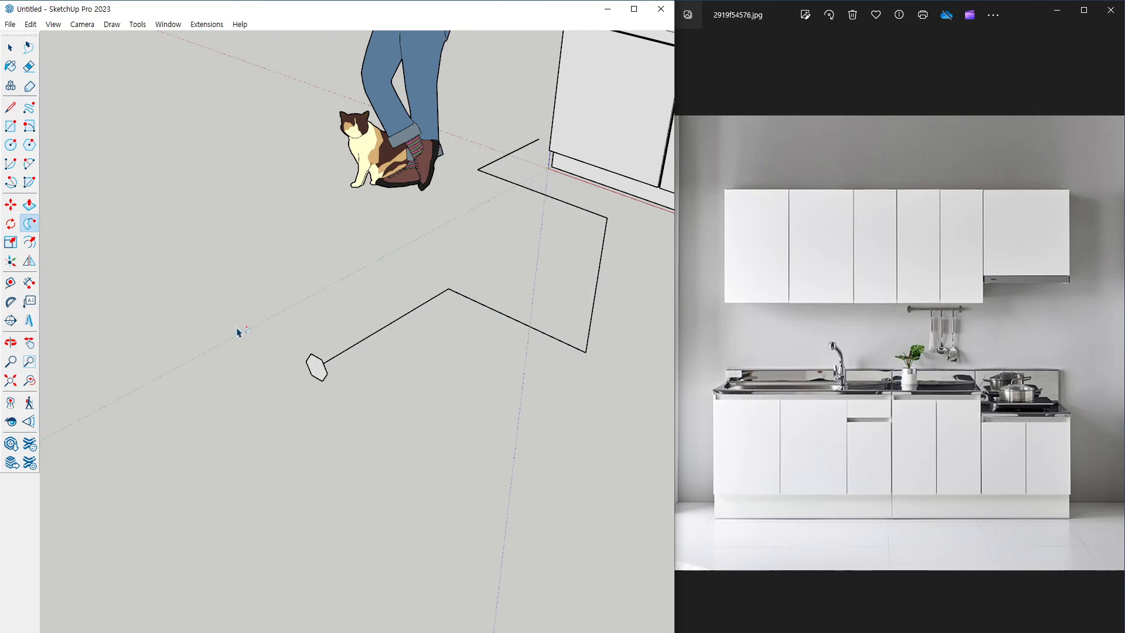
middle_click_drag(512, 336, 379, 369, "shift")
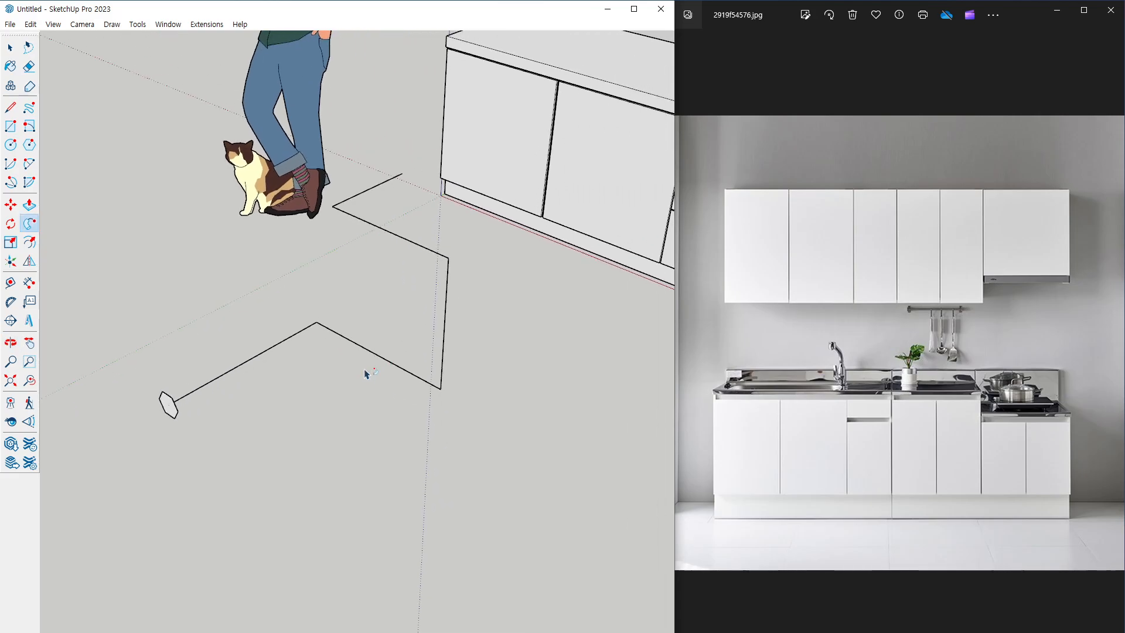
Examine the bent path and the hexagonal profile at its front endpoint from several sides.
middle_click_drag(202, 286, 194, 293)
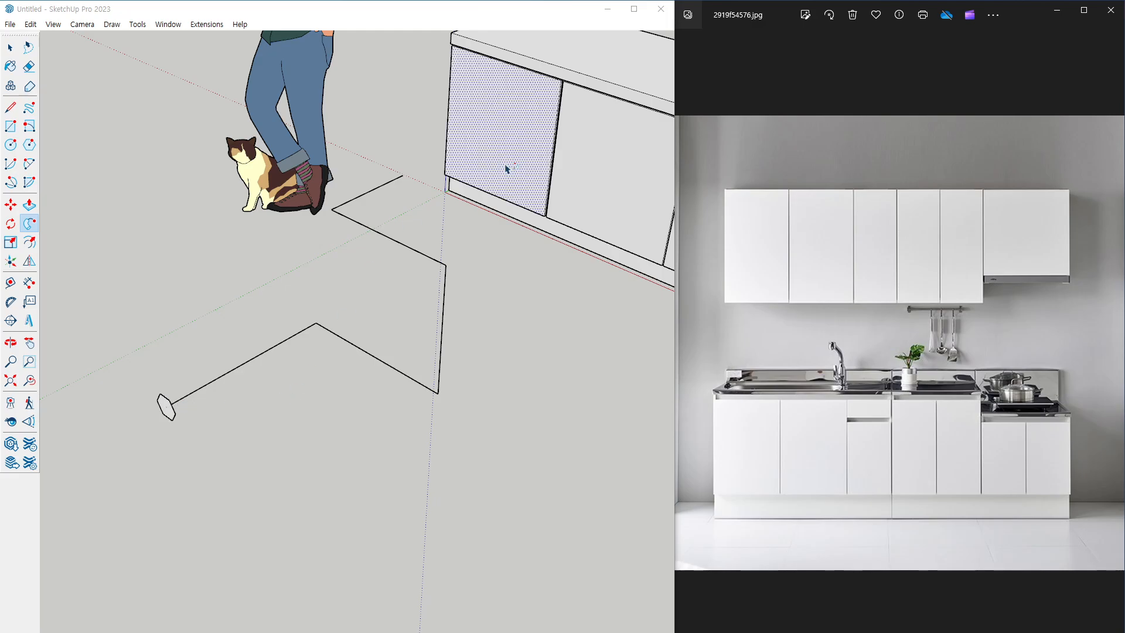
middle_click_drag(527, 156, 435, 294)
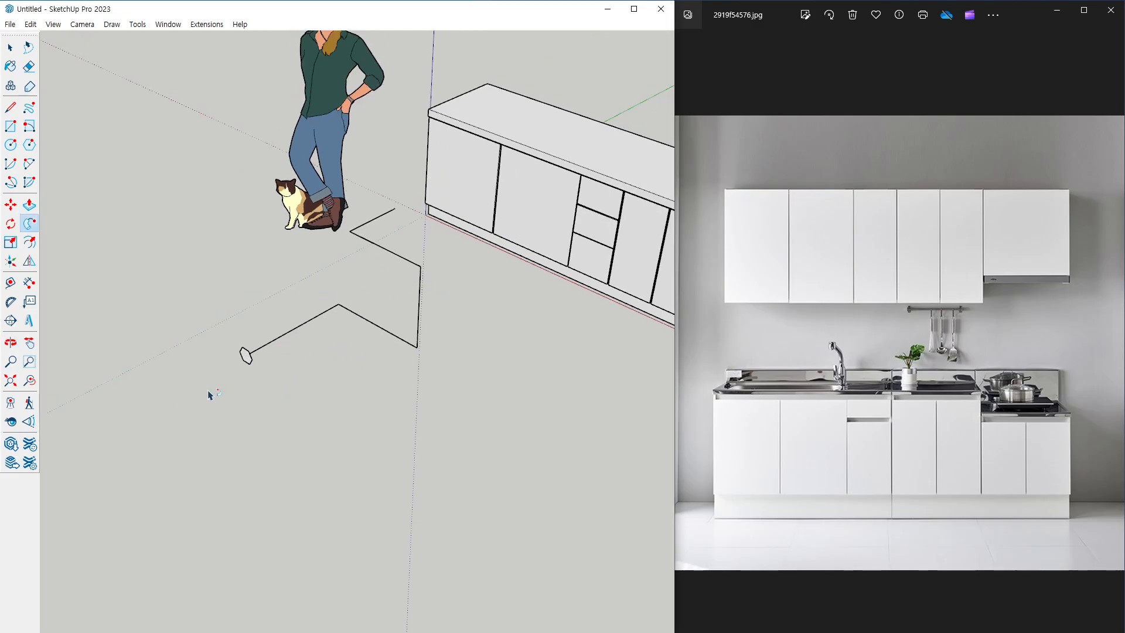
mouse_move(210, 444)
left_mouse_down()
mouse_move(88, 339)
mouse_move(157, 463)
left_mouse_up()
mouse_move(250, 158)
left_mouse_down()
mouse_move(228, 153)
mouse_move(246, 161)
mouse_move(236, 192)
left_mouse_up()
mouse_move(509, 436)
left_mouse_down()
mouse_move(495, 444)
mouse_move(514, 394)
mouse_move(469, 432)
left_mouse_up()
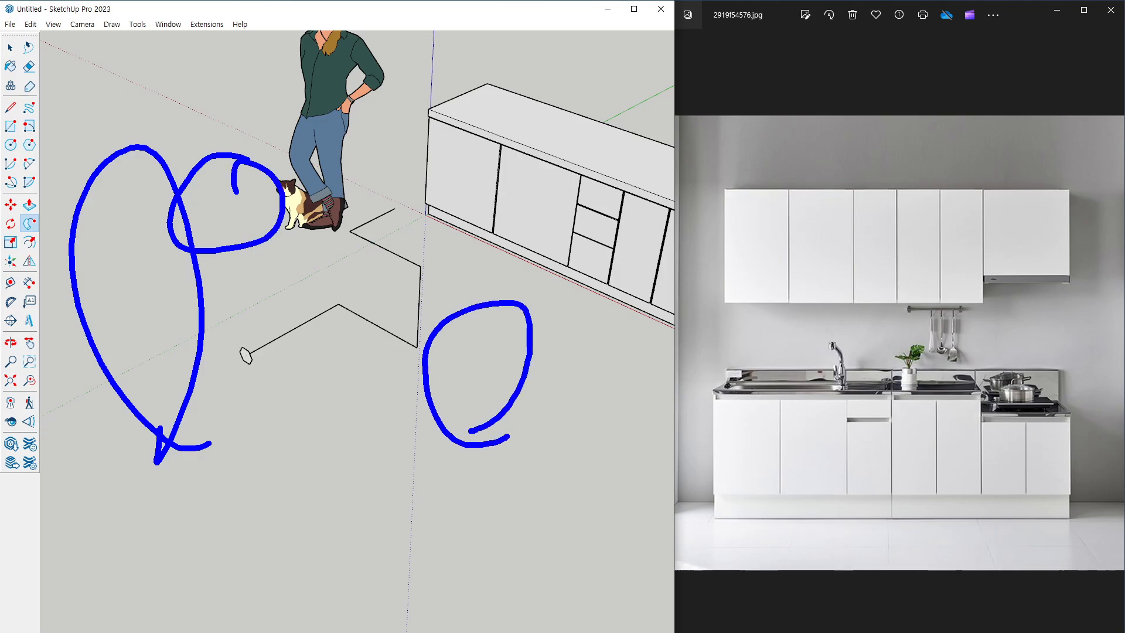
key("Escape")
mouse_move(205, 317)
middle_mouse_down()
mouse_move(629, 299)
mouse_move(490, 314)
middle_mouse_up()
mouse_move(293, 292)
middle_mouse_down()
mouse_move(367, 226)
mouse_move(436, 211)
middle_mouse_up()
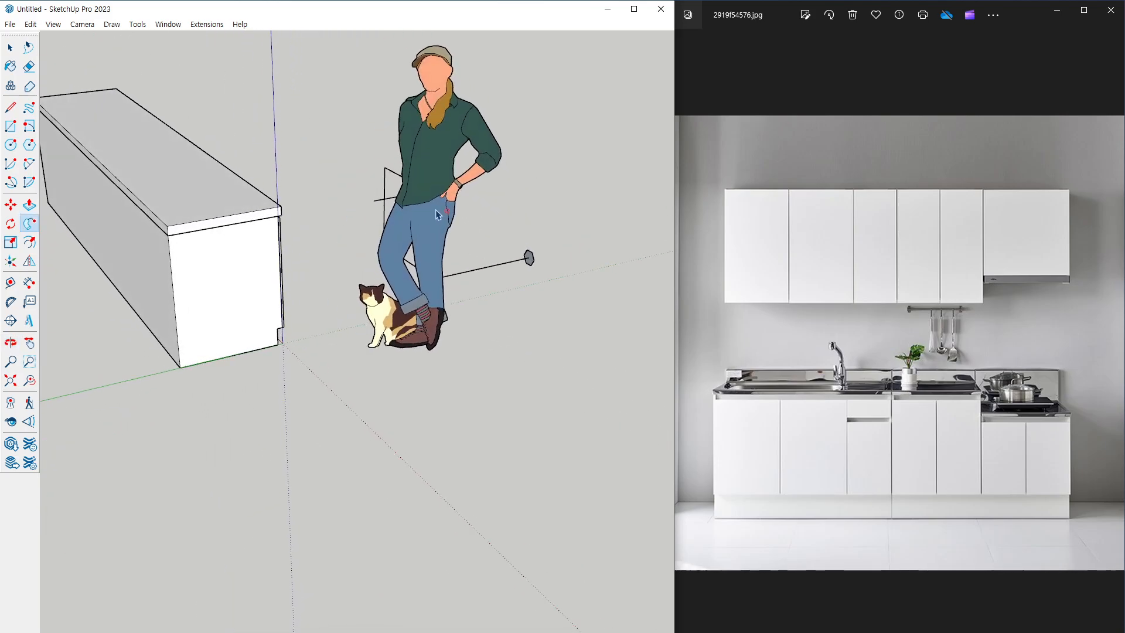
scroll(468, 156, "up", 3)
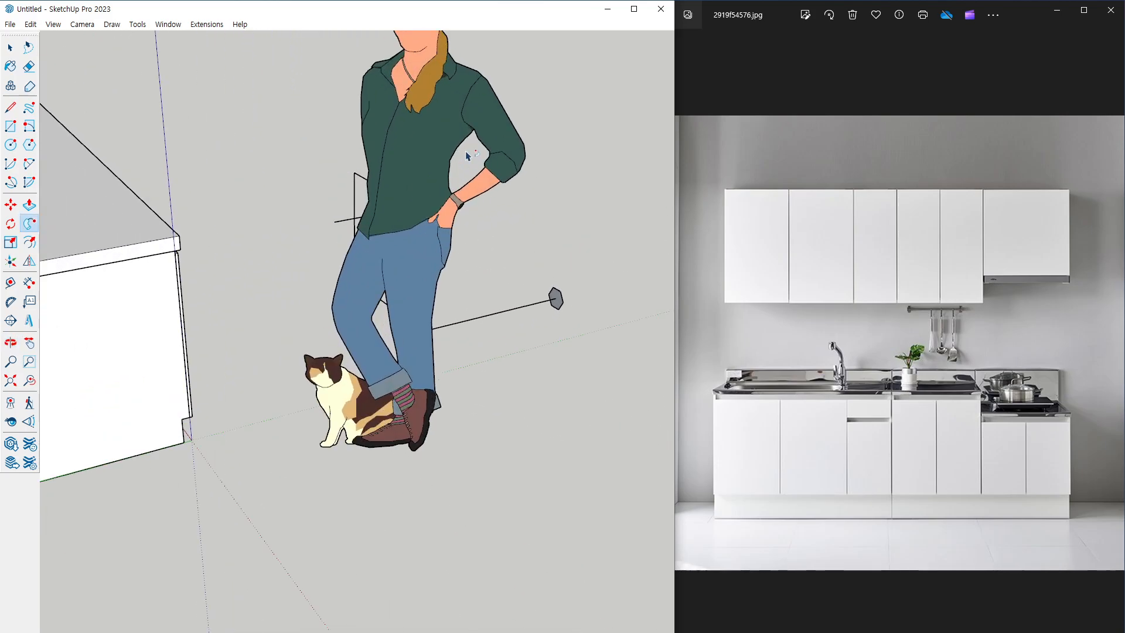
scroll(304, 226, "down", 3)
mouse_move(304, 226)
middle_mouse_down()
mouse_move(289, 241)
mouse_move(385, 332)
mouse_move(397, 306)
middle_mouse_up()
scroll(361, 177, "up", 4)
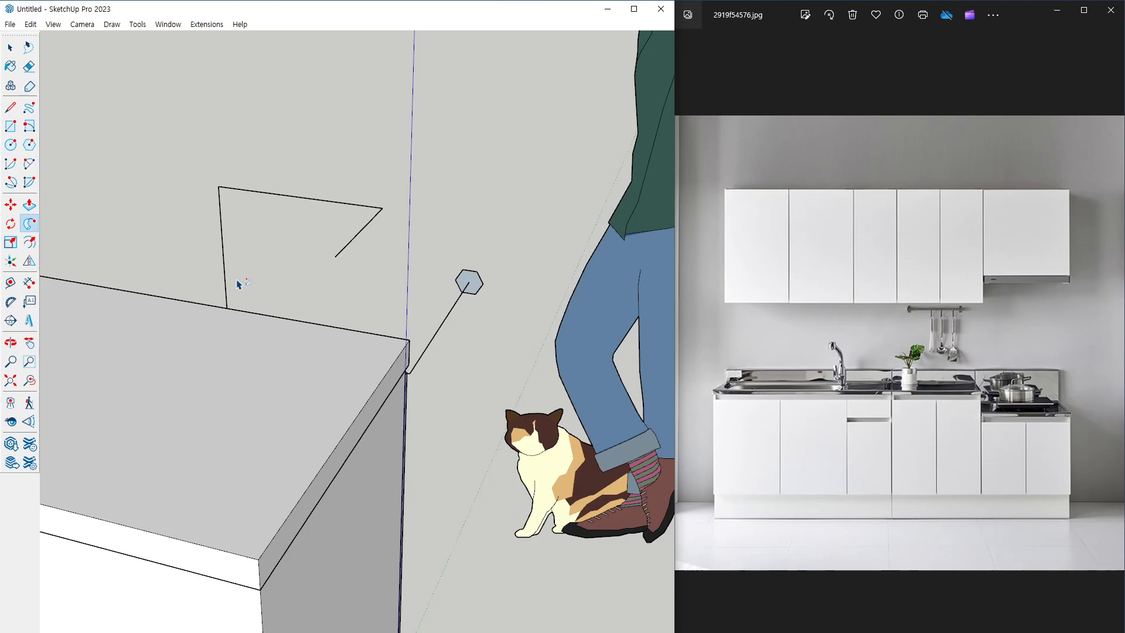
scroll(316, 248, "down", 5)
mouse_move(387, 246)
middle_mouse_down()
mouse_move(328, 293)
mouse_move(166, 341)
mouse_move(117, 339)
middle_mouse_up()
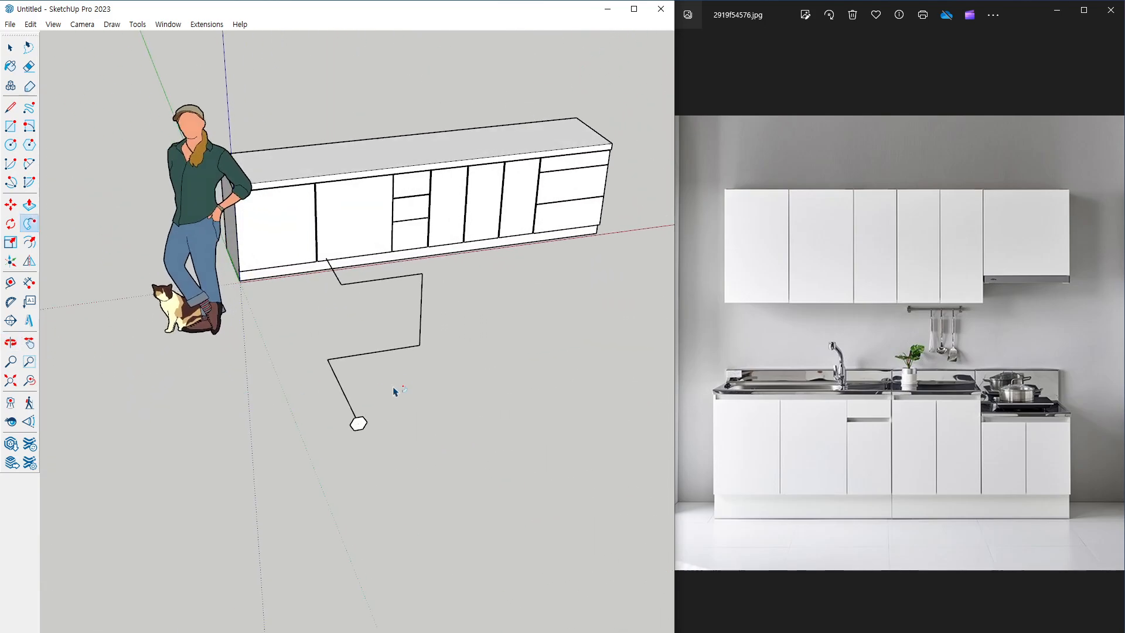
mouse_move(394, 392)
middle_mouse_down()
mouse_move(188, 406)
mouse_move(301, 311)
middle_mouse_up()
scroll(238, 279, "up", 3)
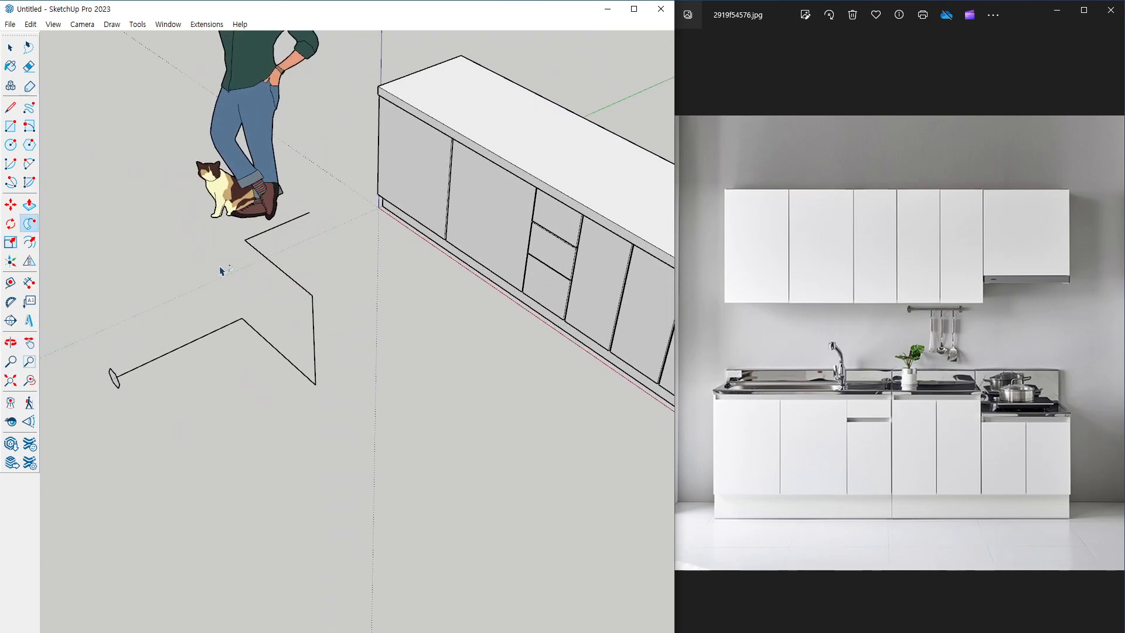
Select all connected segments of the bent path and sweep the hexagonal face along them with Follow Me.
key("space")
middle_click_drag(195, 281, 238, 276, "shift")
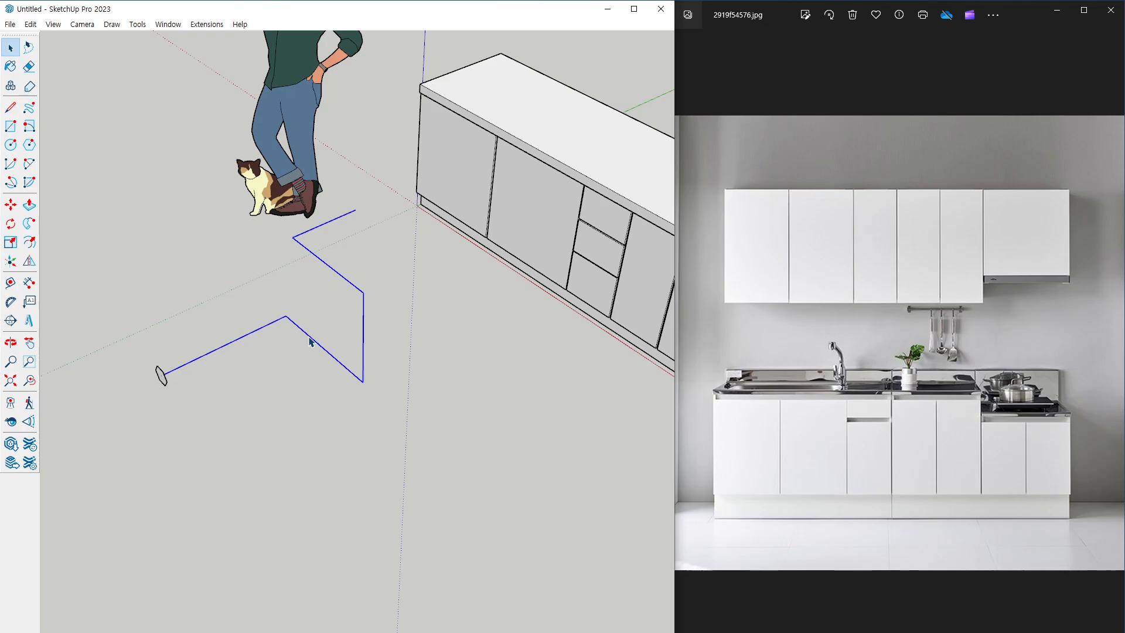
middle_click_drag(298, 346, 326, 321)
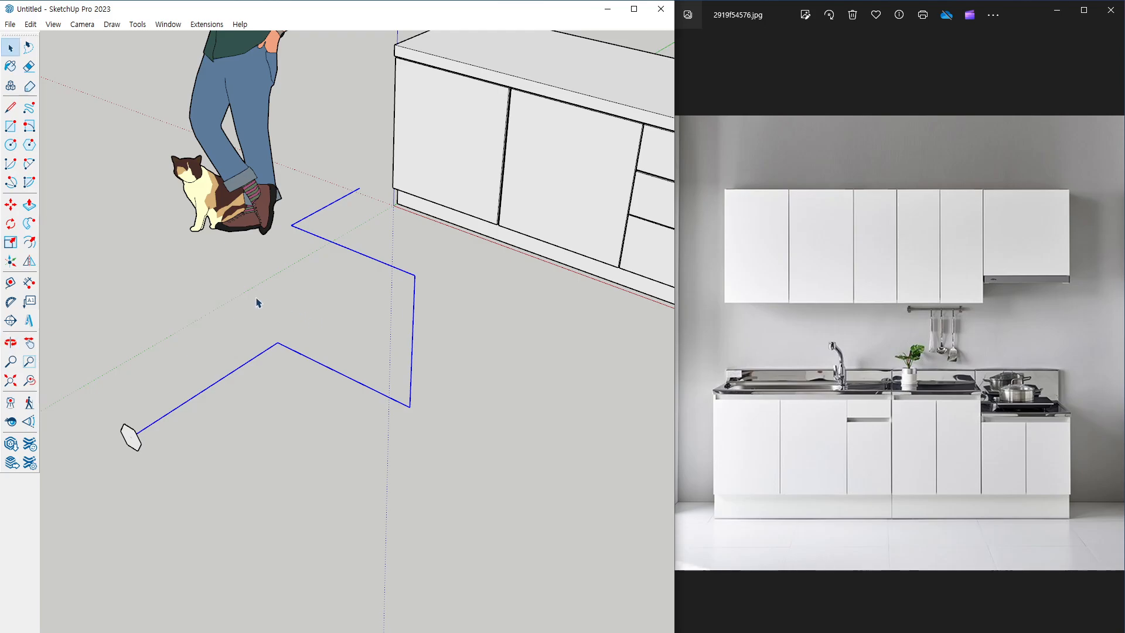
left_click(29, 223)
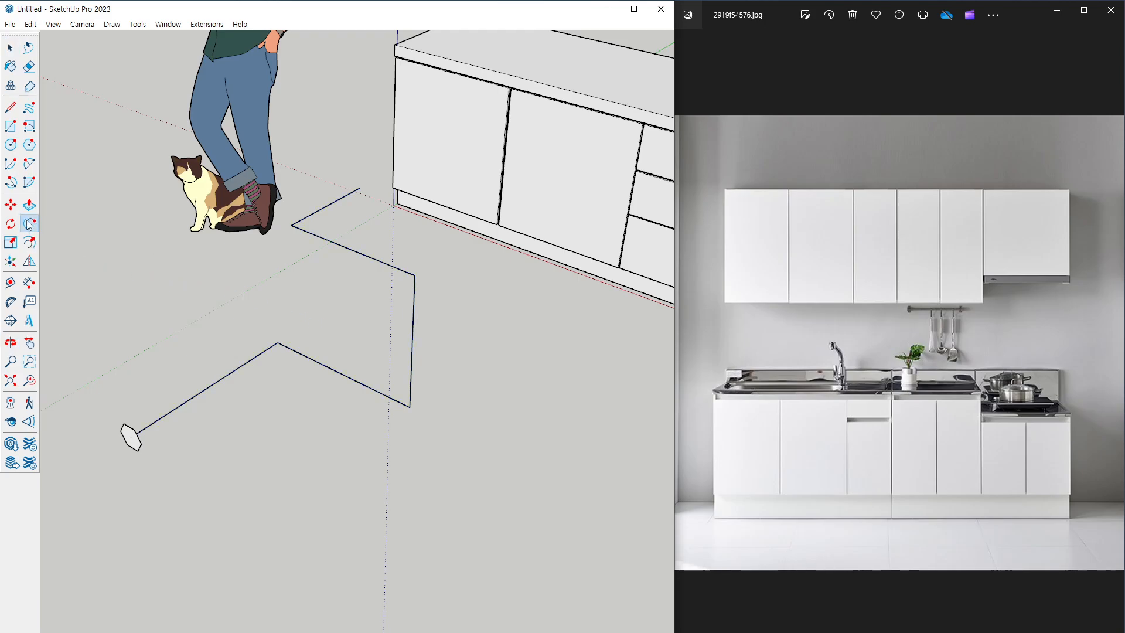
left_click(130, 437)
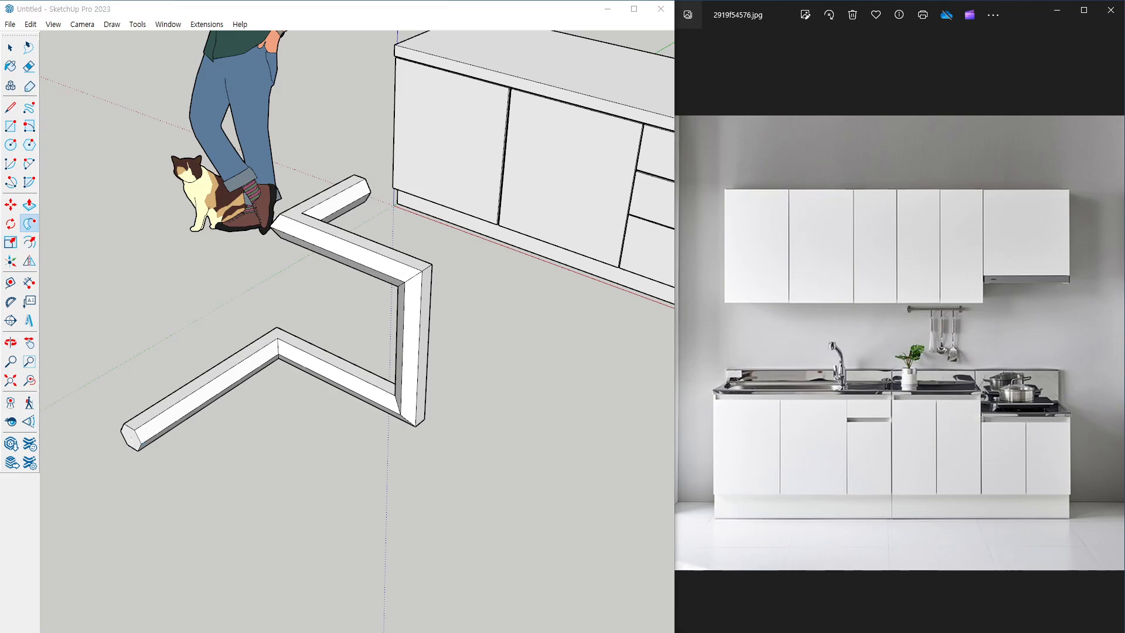
Draw a roughly square rectangle on the ground in front of the swept hexagonal frame.
middle_click_drag(219, 302, 340, 316)
scroll(368, 268, "down", 2)
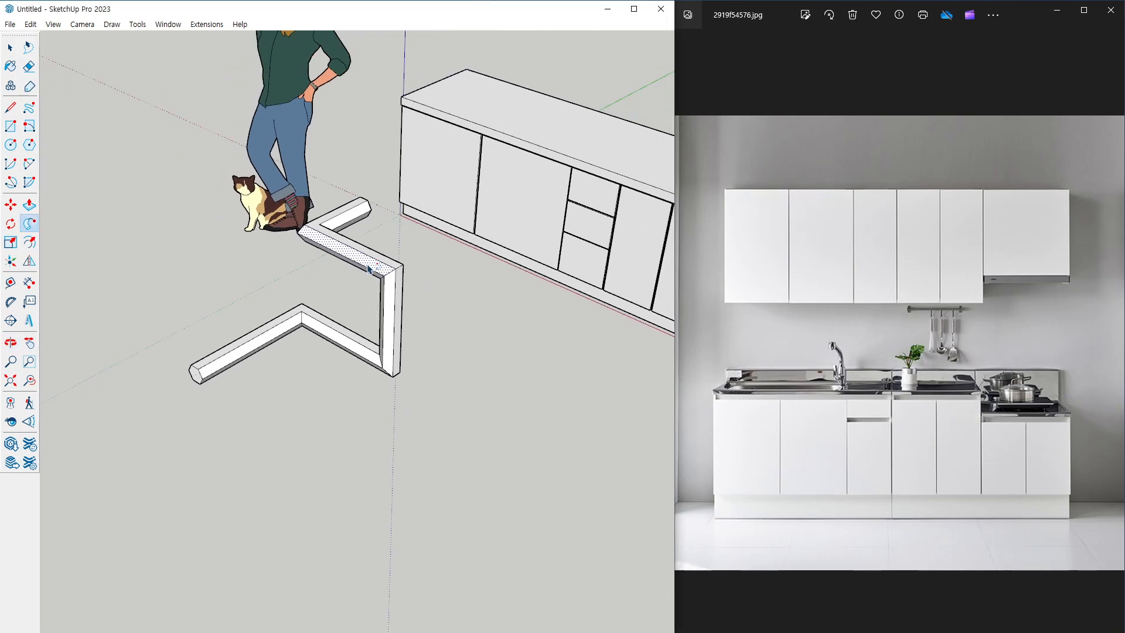
middle_click_drag(368, 268, 443, 382)
key("r")
left_click(379, 474)
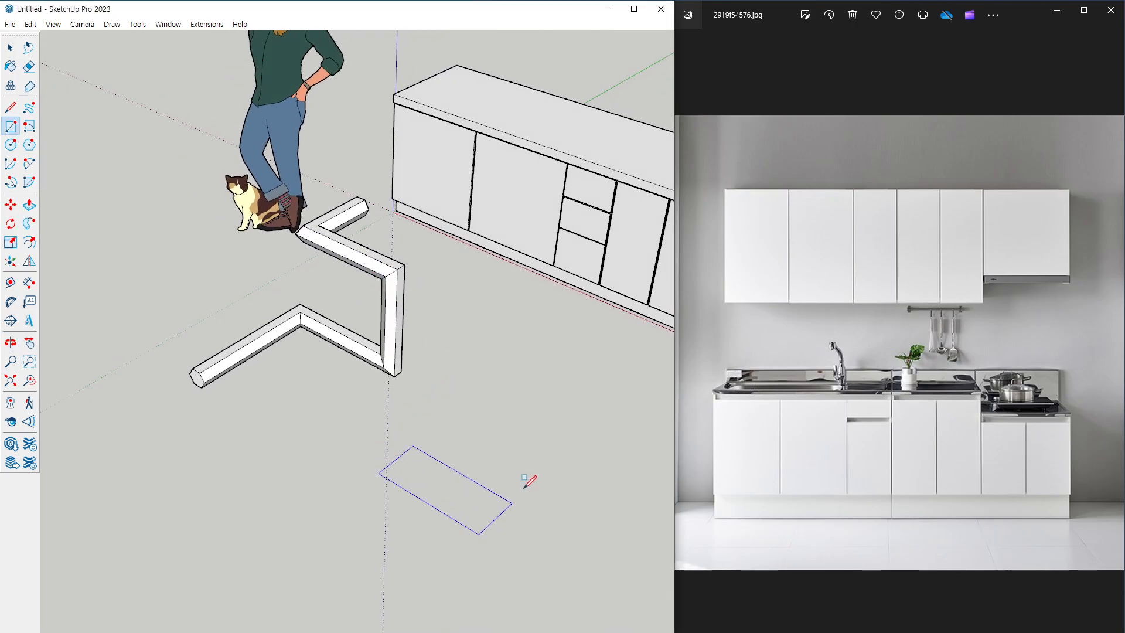
left_click(592, 448)
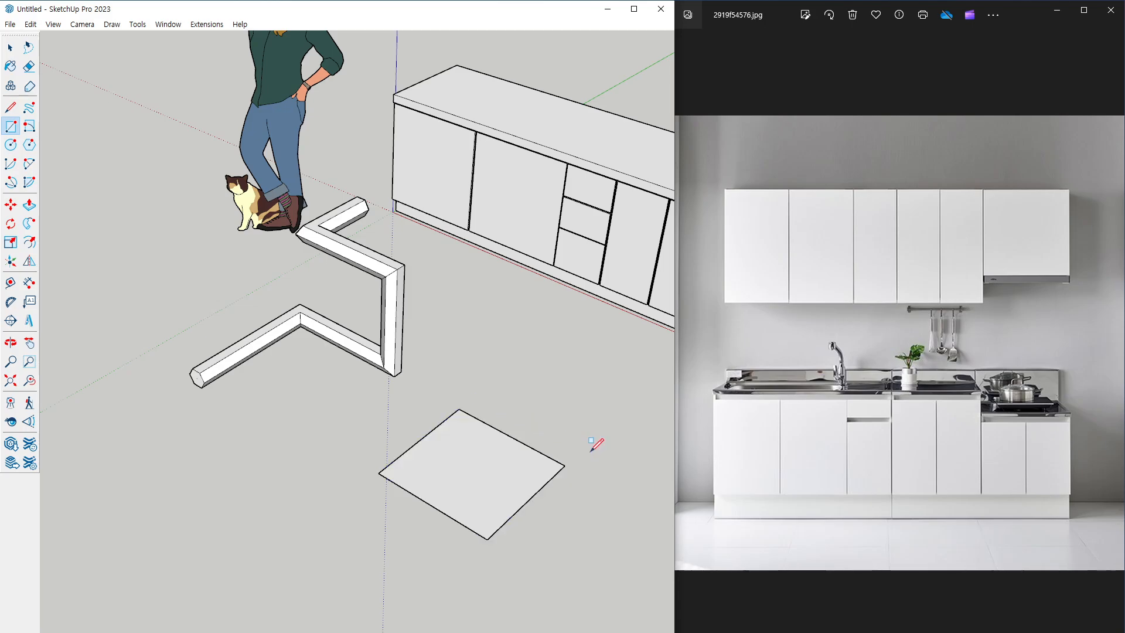
Extrude the ground rectangle upward with Push/Pull into a roughly cubic box.
key("p")
left_click(527, 470)
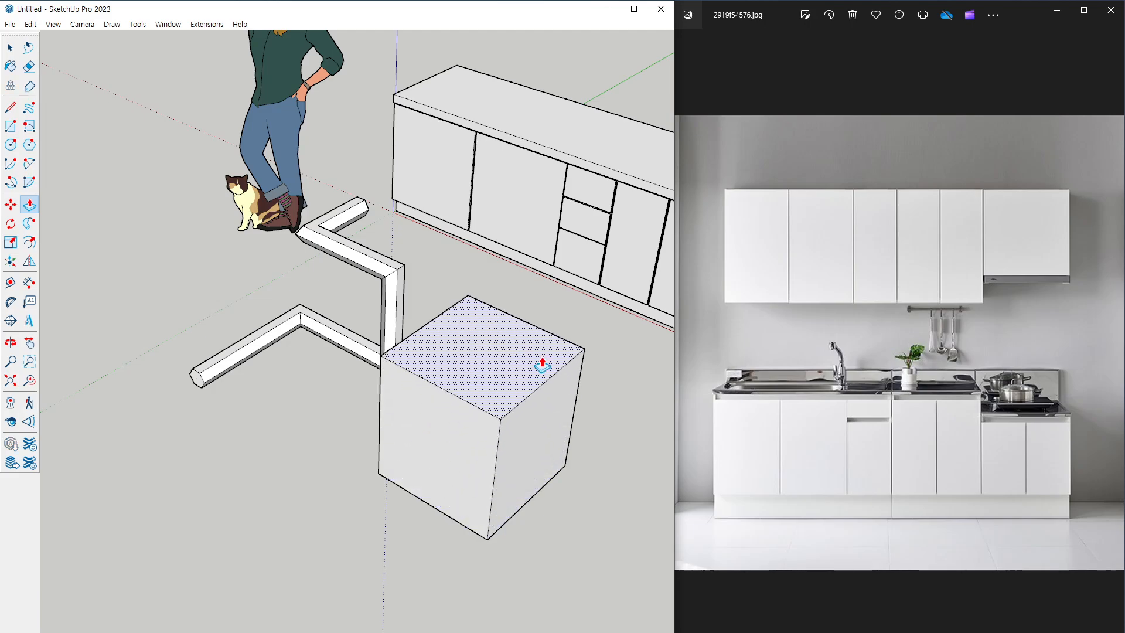
key("Return")
Draw a small circle centred on the box's nearest vertical edge just below its upper corner, oriented perpendicular to the green axis.
middle_click_drag(430, 424, 468, 422)
middle_click_drag(542, 412, 411, 402, "shift")
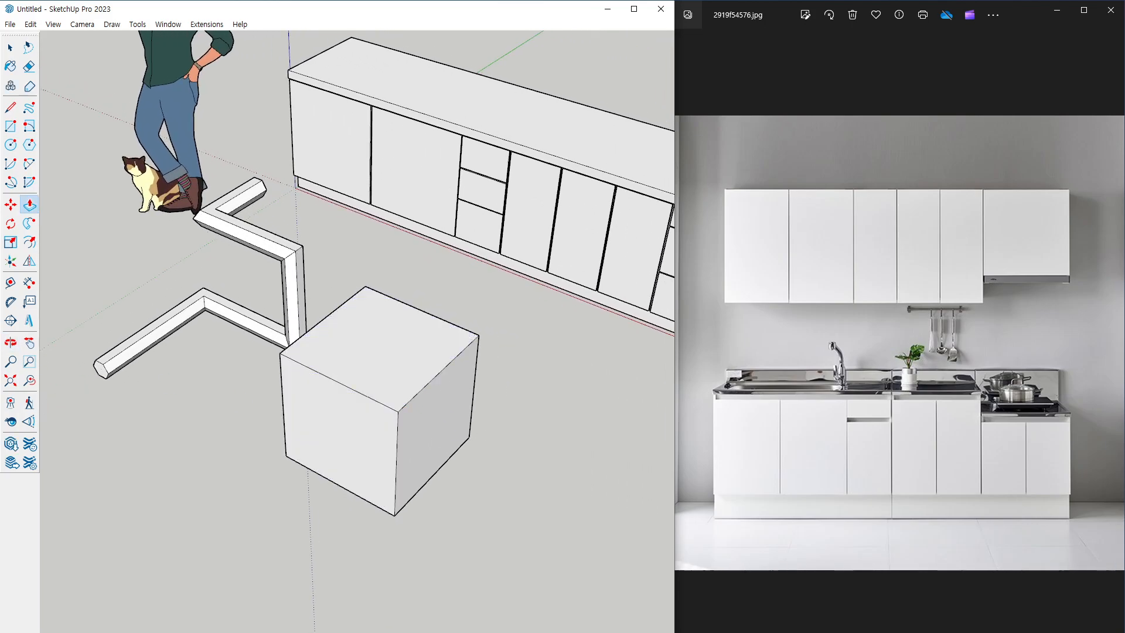
scroll(275, 459, "up", 3)
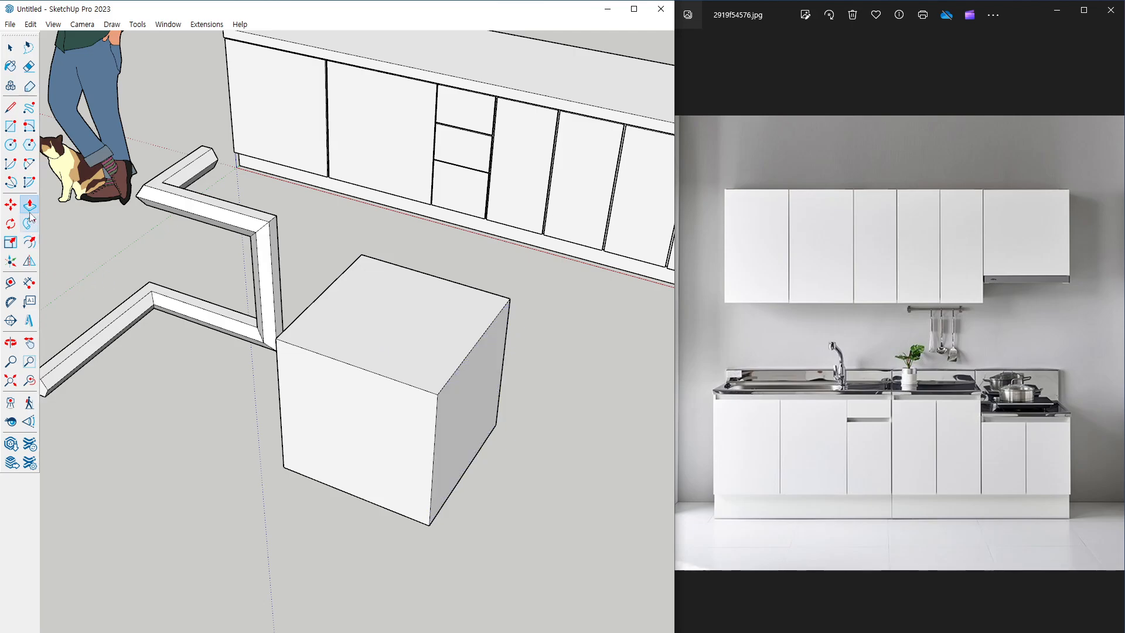
left_click(10, 145)
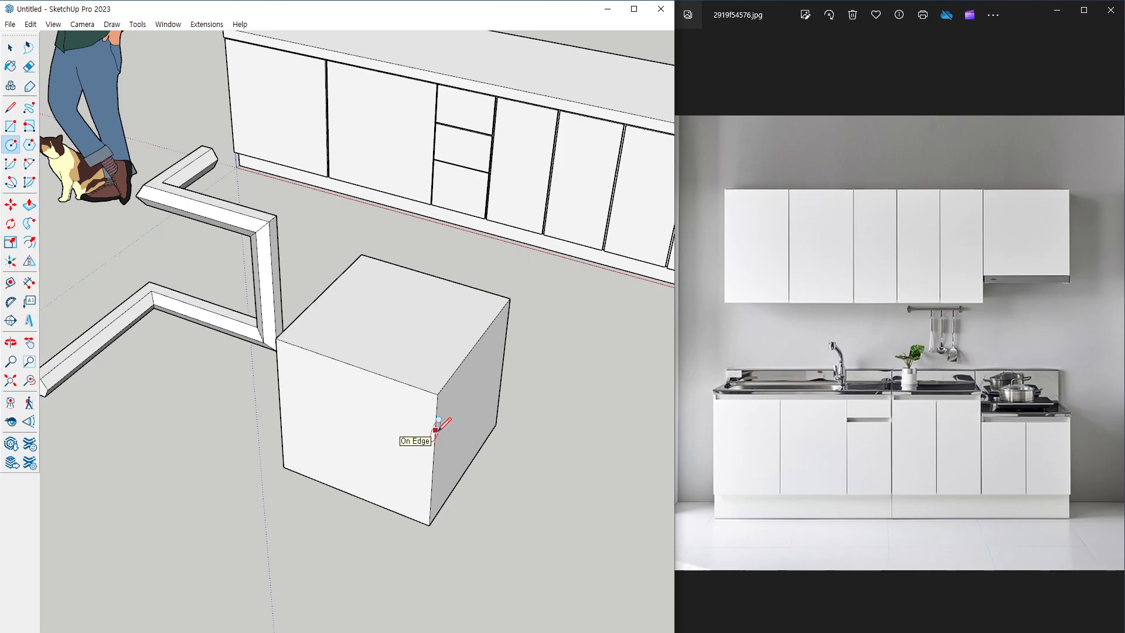
scroll(432, 428, "up", 1)
middle_click_drag(435, 430, 437, 339)
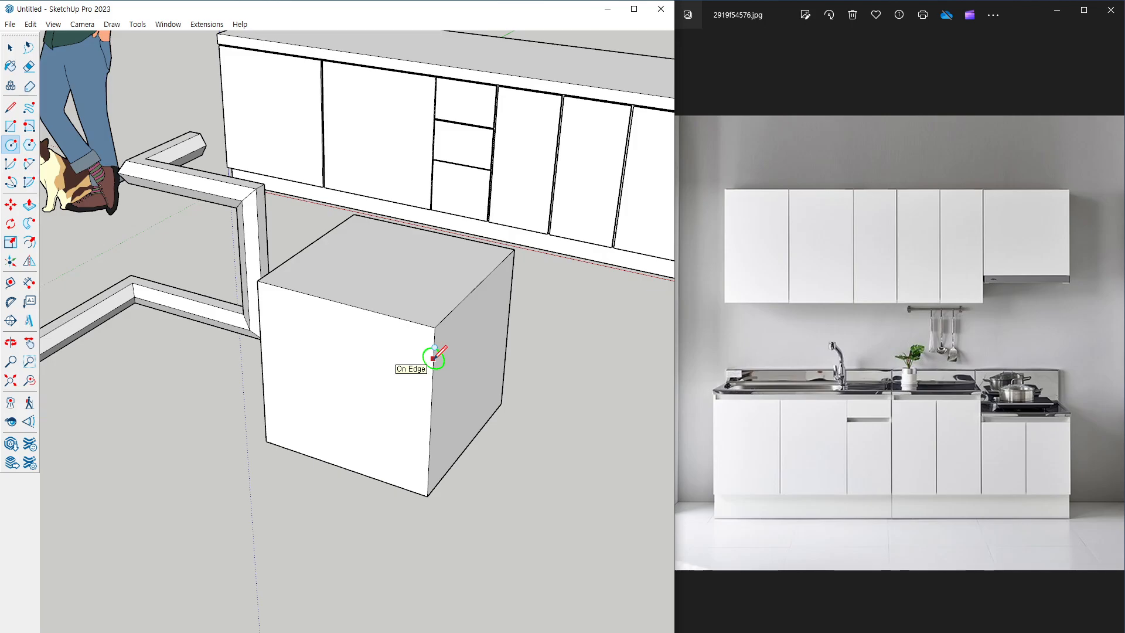
scroll(435, 349, "up", 2)
left_click(446, 348)
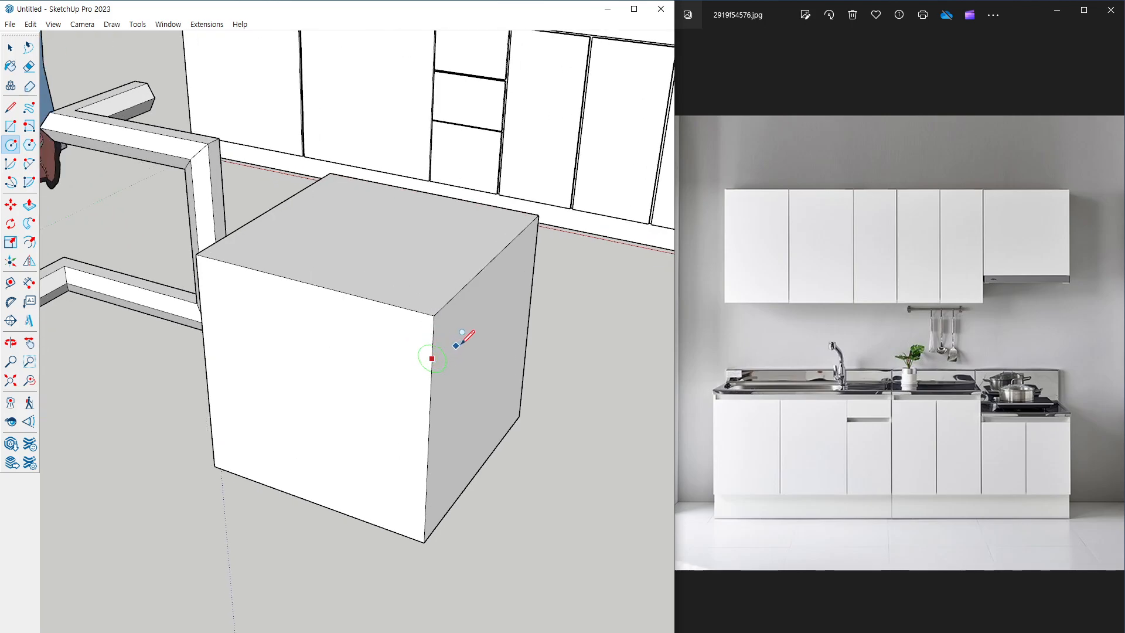
left_click(463, 340)
Erase the half of the circle lying on the box's front face, leaving a half-circle profile projecting from the vertical edge.
mouse_move(472, 404)
middle_mouse_down()
mouse_move(470, 427)
mouse_move(454, 346)
middle_mouse_up()
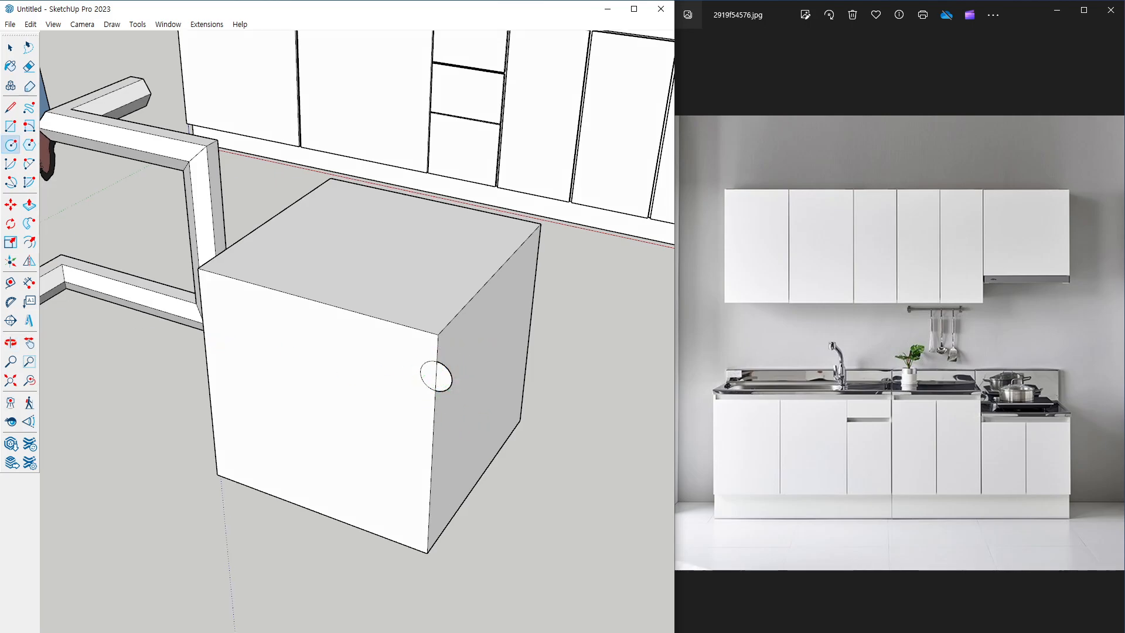
key("e")
scroll(434, 362, "up", 2)
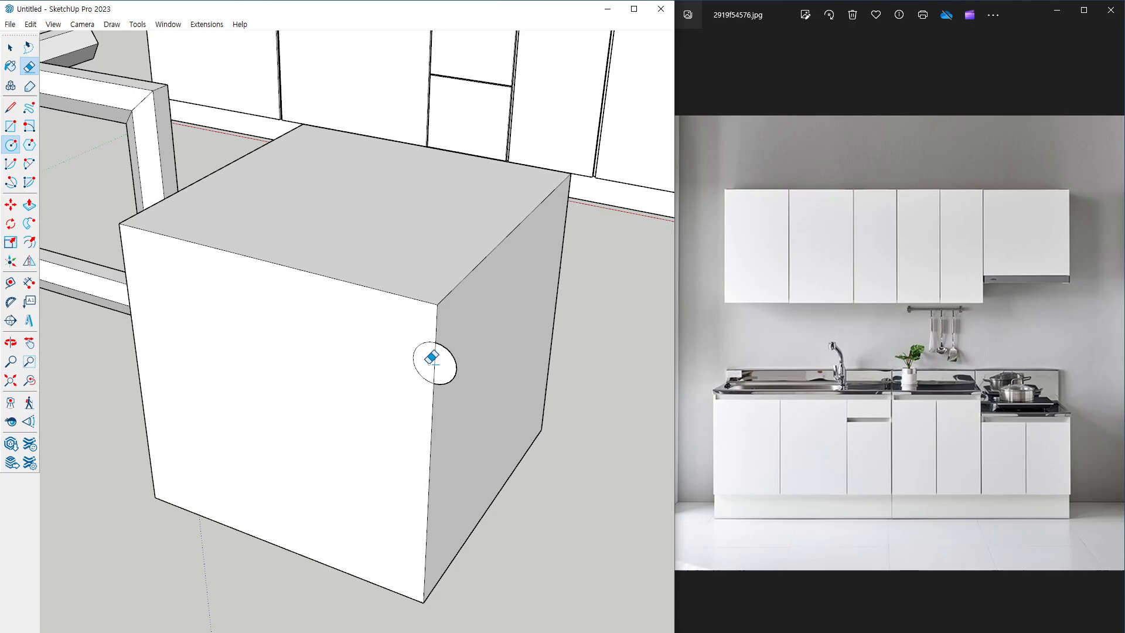
mouse_move(424, 360)
left_mouse_down()
mouse_move(395, 355)
mouse_move(412, 389)
left_mouse_up()
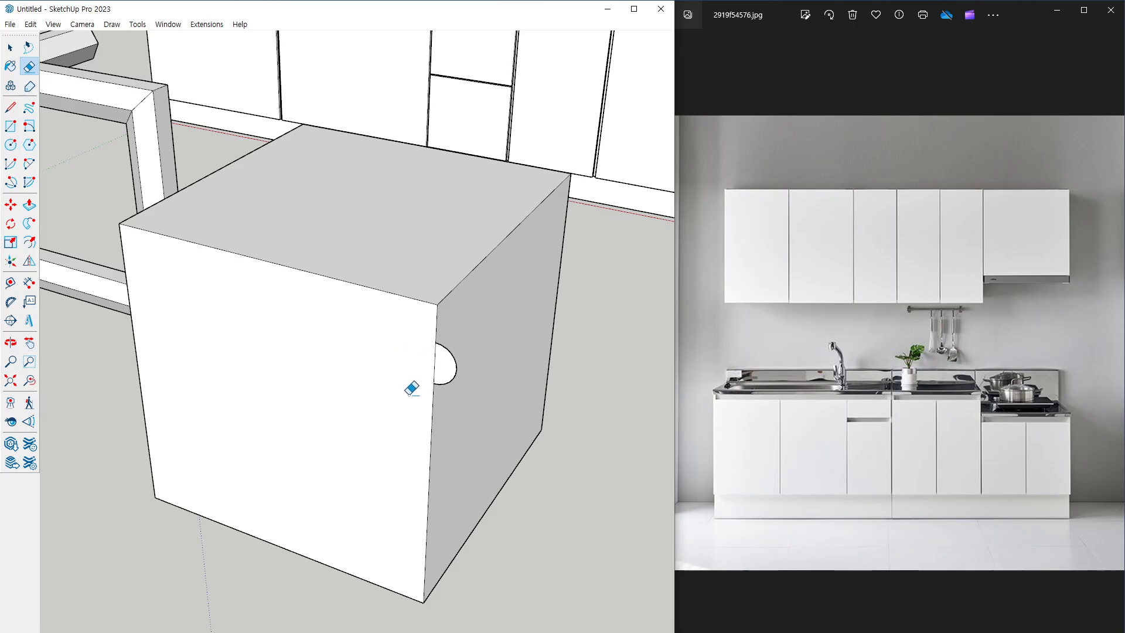
key("space")
left_click(449, 370)
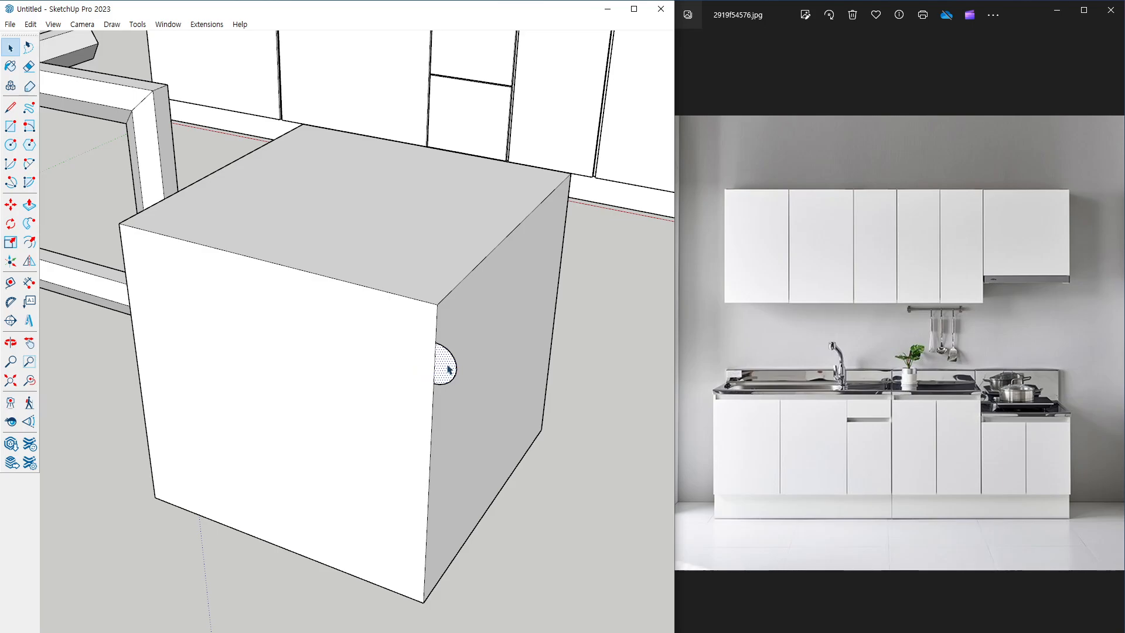
left_click(584, 528)
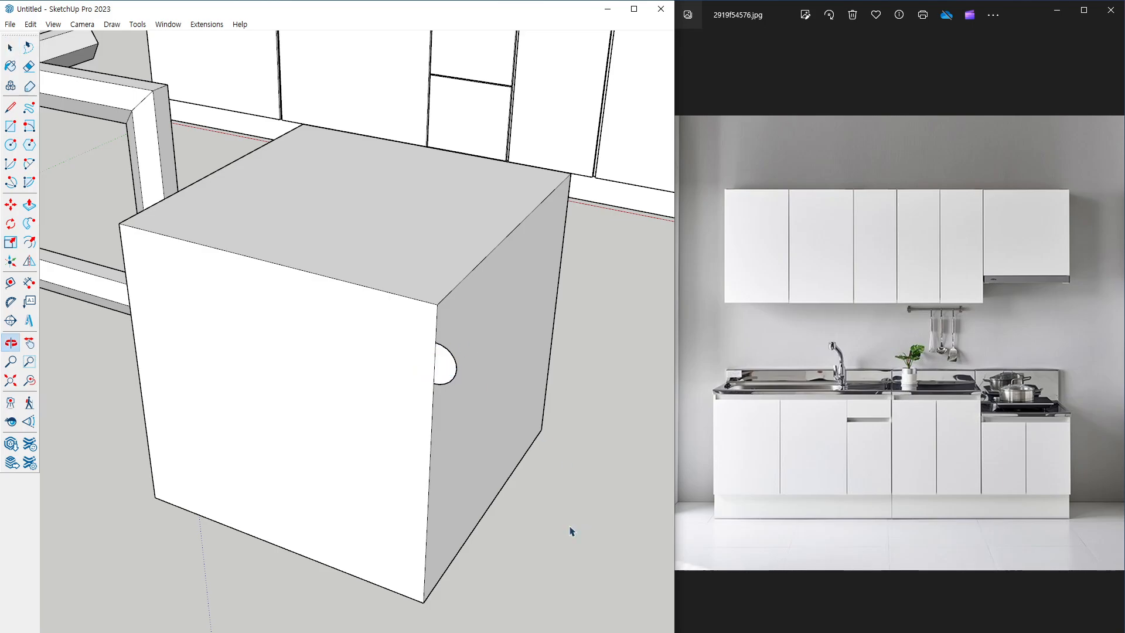
Try sweeping the half-circle profile freehand around the box with Follow Me.
middle_click_drag(524, 419, 475, 426)
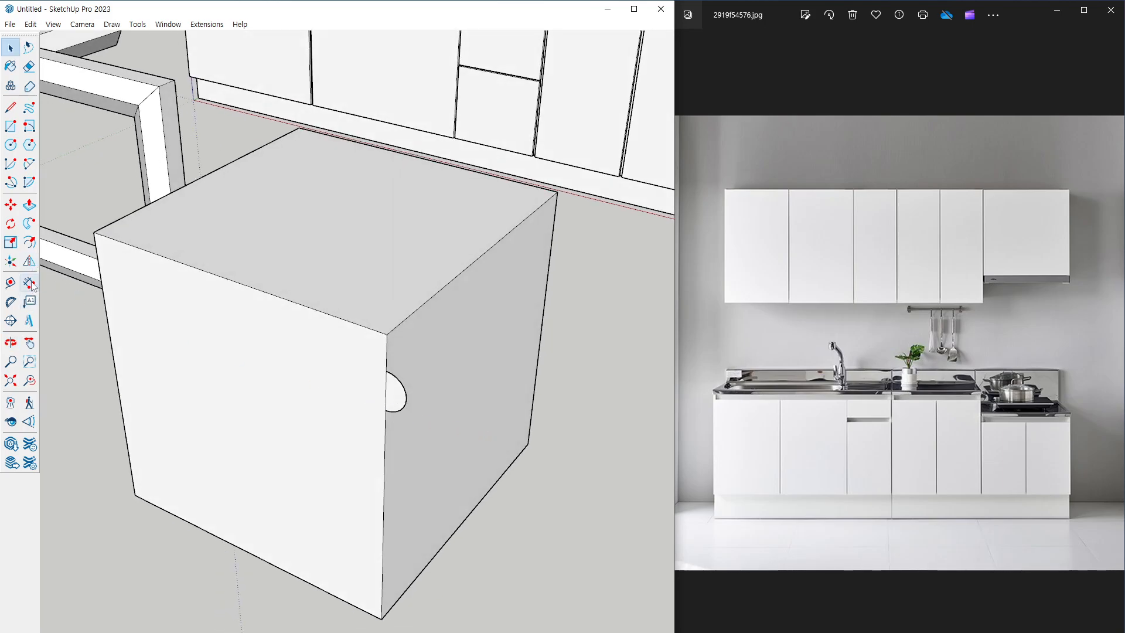
left_click(28, 223)
mouse_move(389, 395)
left_mouse_down()
mouse_move(409, 322)
mouse_move(486, 266)
mouse_move(543, 198)
mouse_move(515, 180)
mouse_move(311, 143)
mouse_move(201, 169)
mouse_move(101, 230)
mouse_move(388, 338)
left_mouse_up()
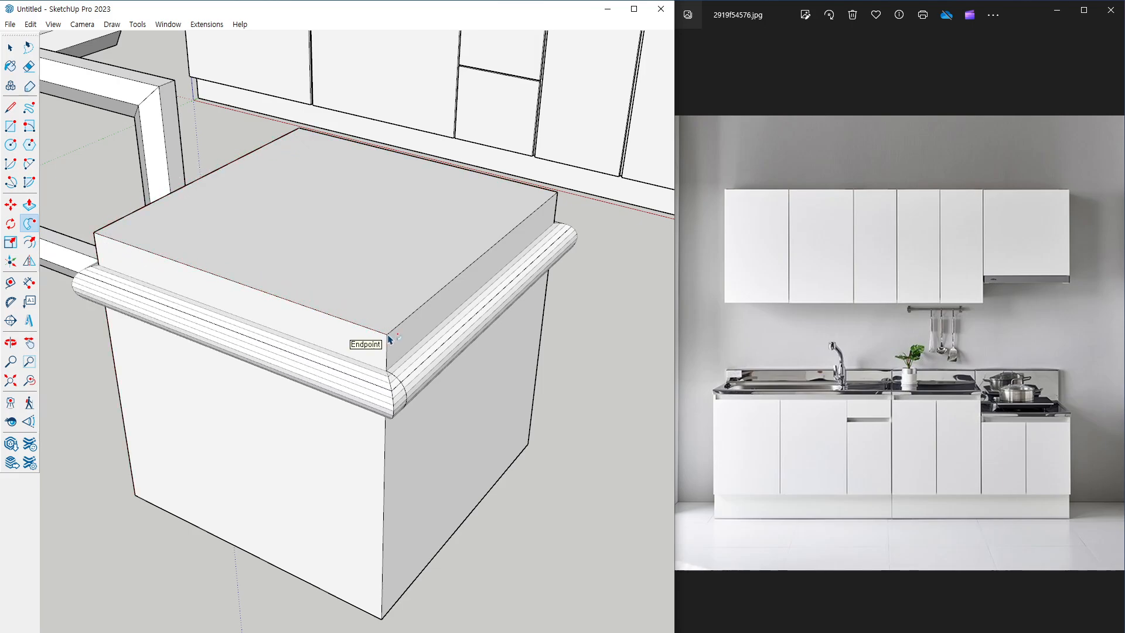
key("space")
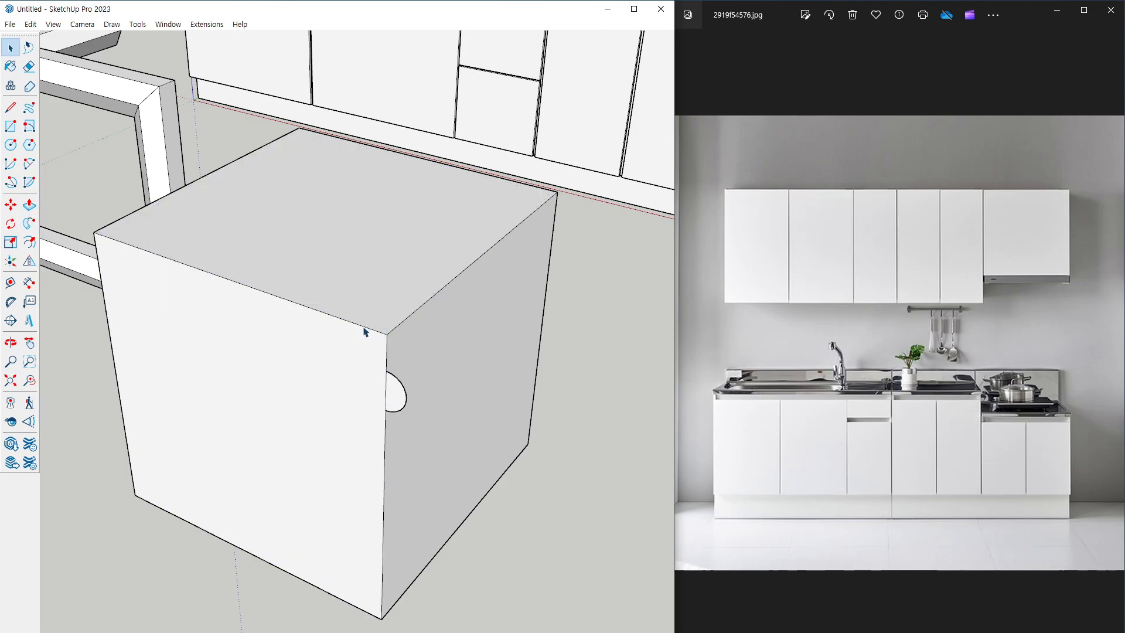
Try sweeping the half-circle profile with Follow Me along the box's preselected top edges, and undo the sweep.
left_click(364, 332)
left_click(409, 316, "shift")
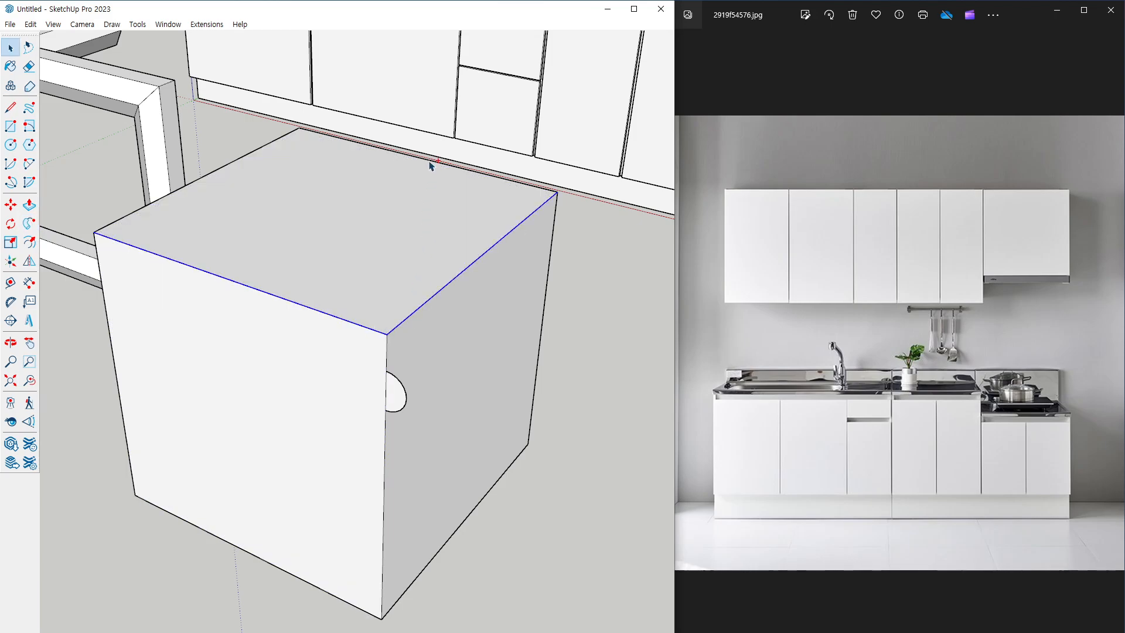
left_click(231, 162, "shift")
left_click(29, 223)
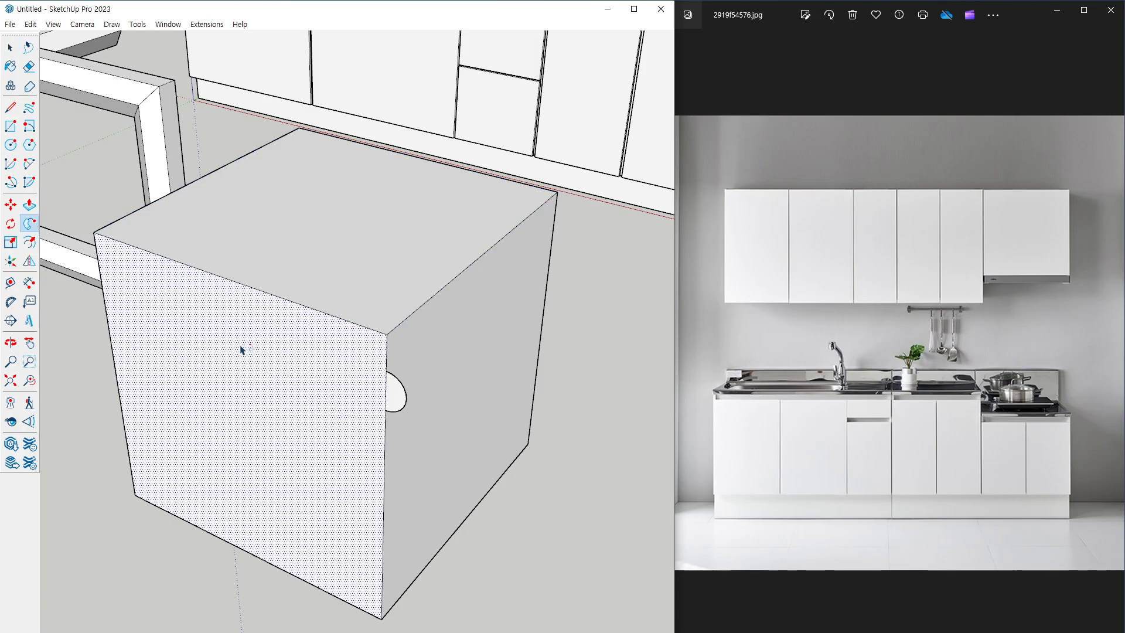
left_click(398, 397)
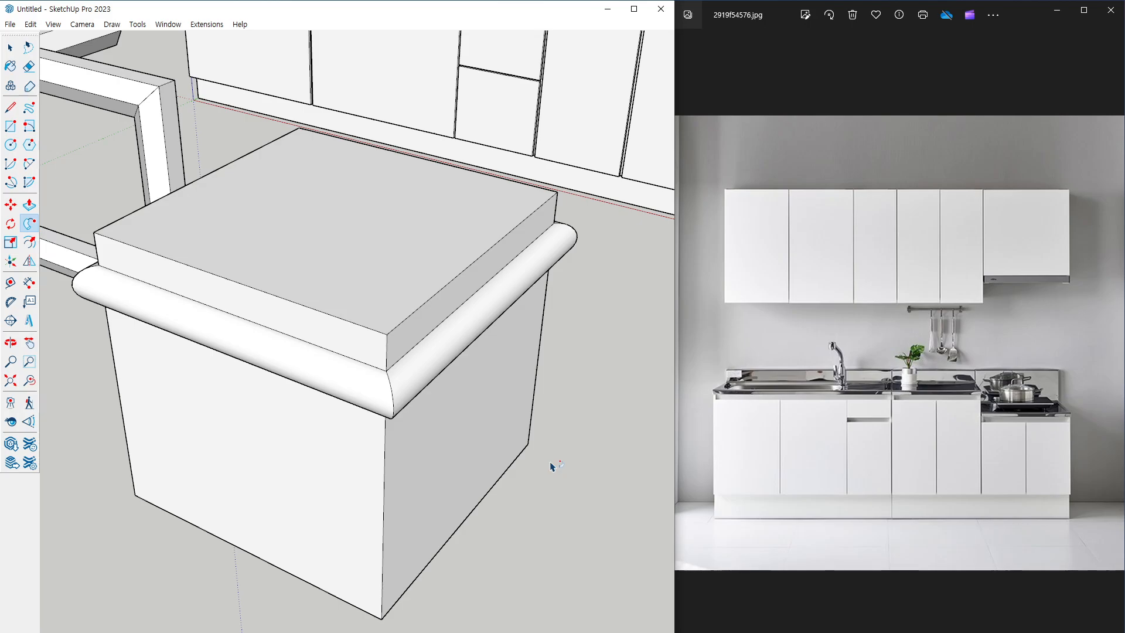
key("ctrl+z")
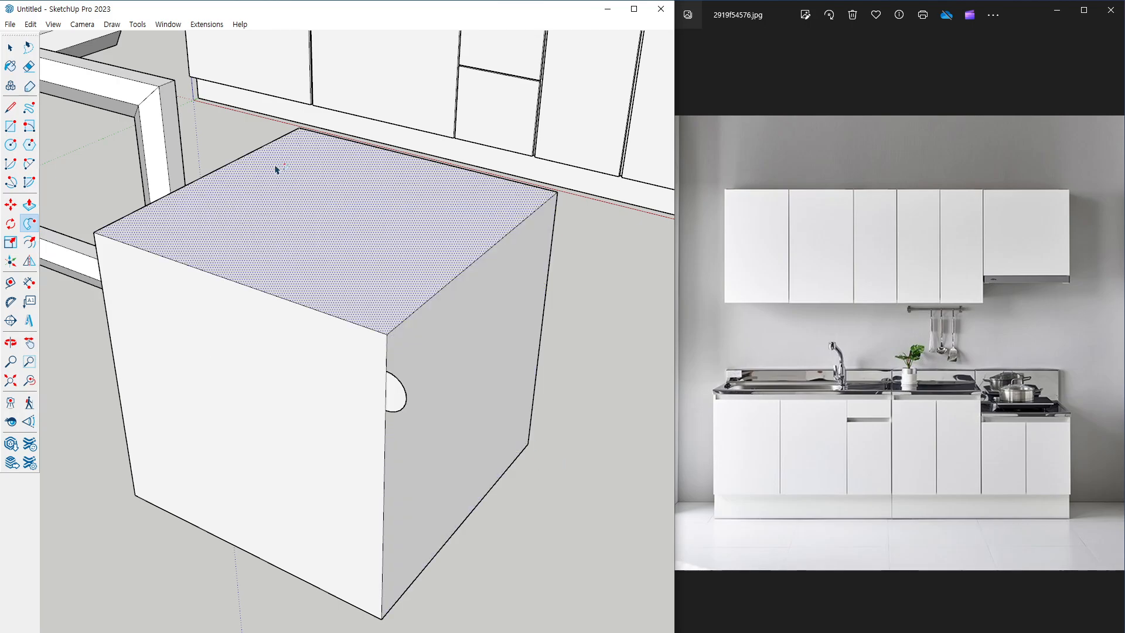
middle_click_drag(276, 192, 282, 262)
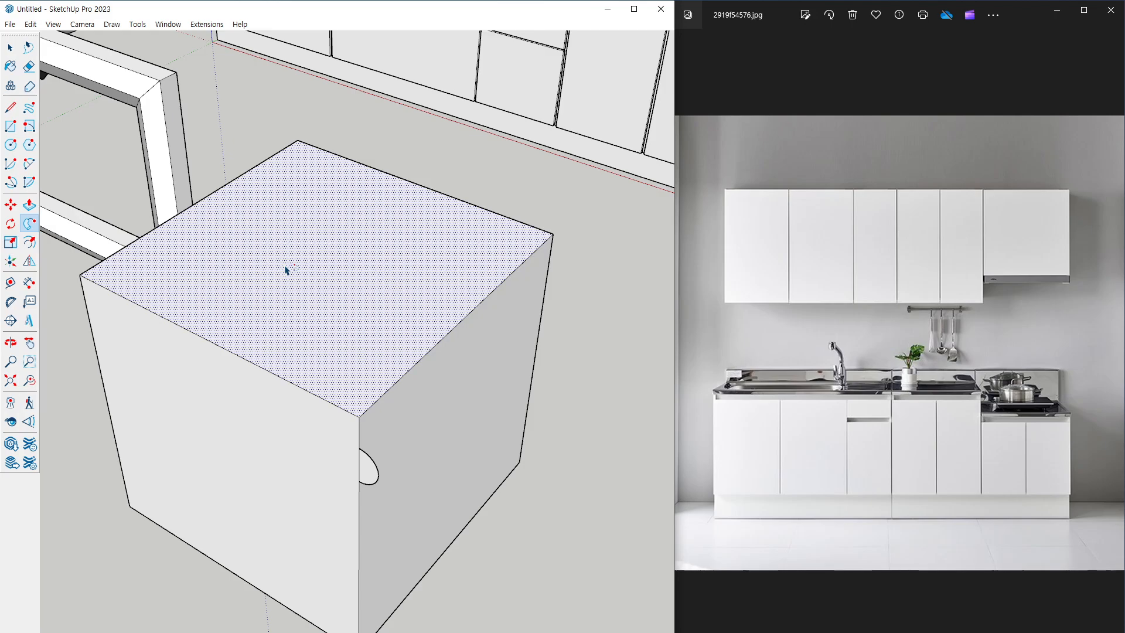
left_click_drag(412, 173, 428, 169)
left_click_drag(251, 164, 254, 170)
left_click_drag(219, 343, 239, 352)
left_click_drag(440, 338, 447, 335)
left_click(658, 389)
key("space")
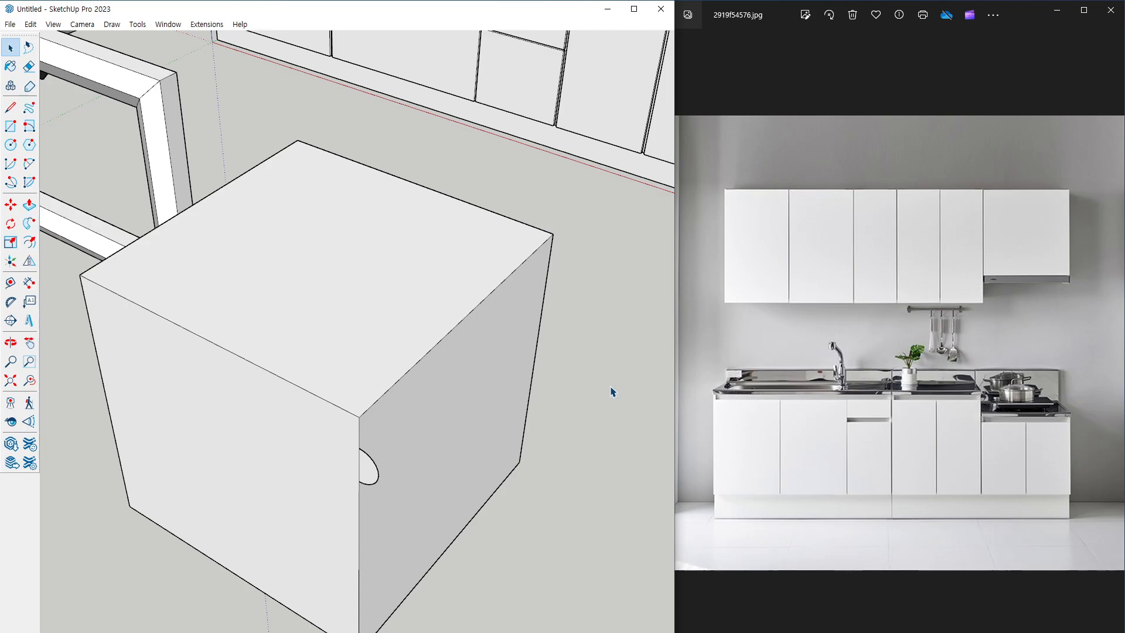
Try sweeping the half-circle around the box with Follow Me, selecting the top face's boundary edges without the face itself, and undo it.
left_click(292, 277)
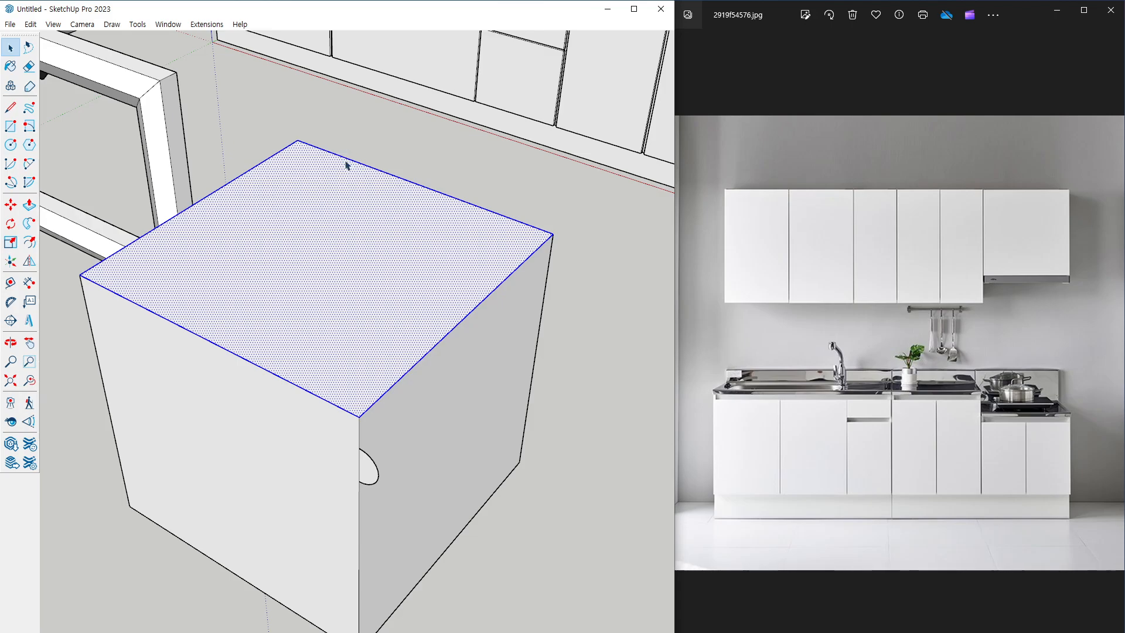
left_click(325, 252, "shift")
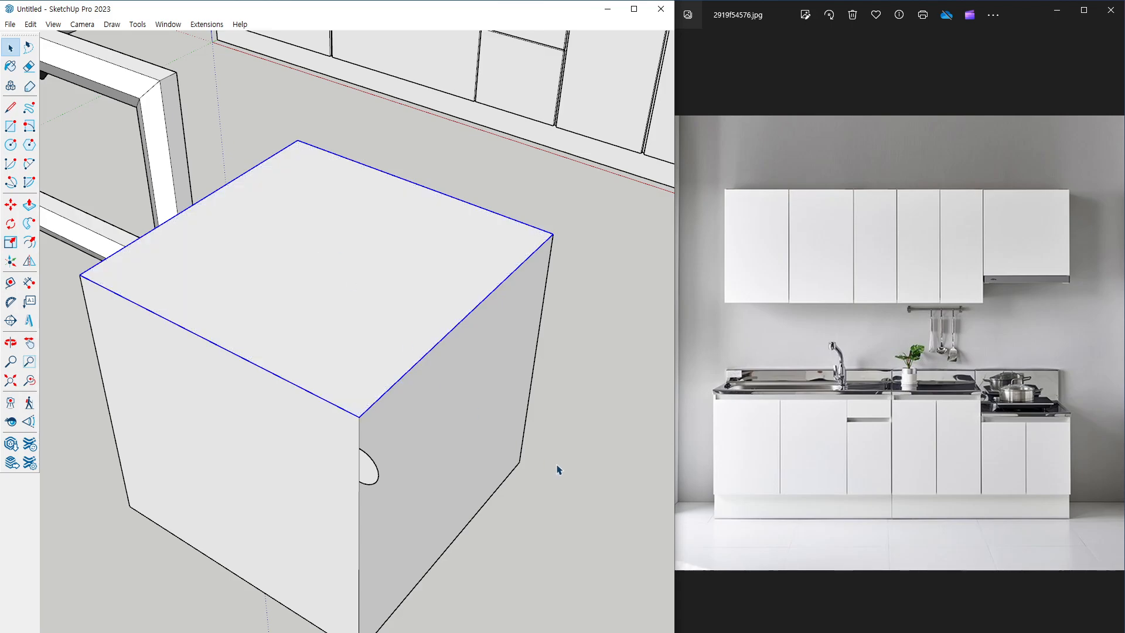
left_click(28, 223)
left_click(369, 473)
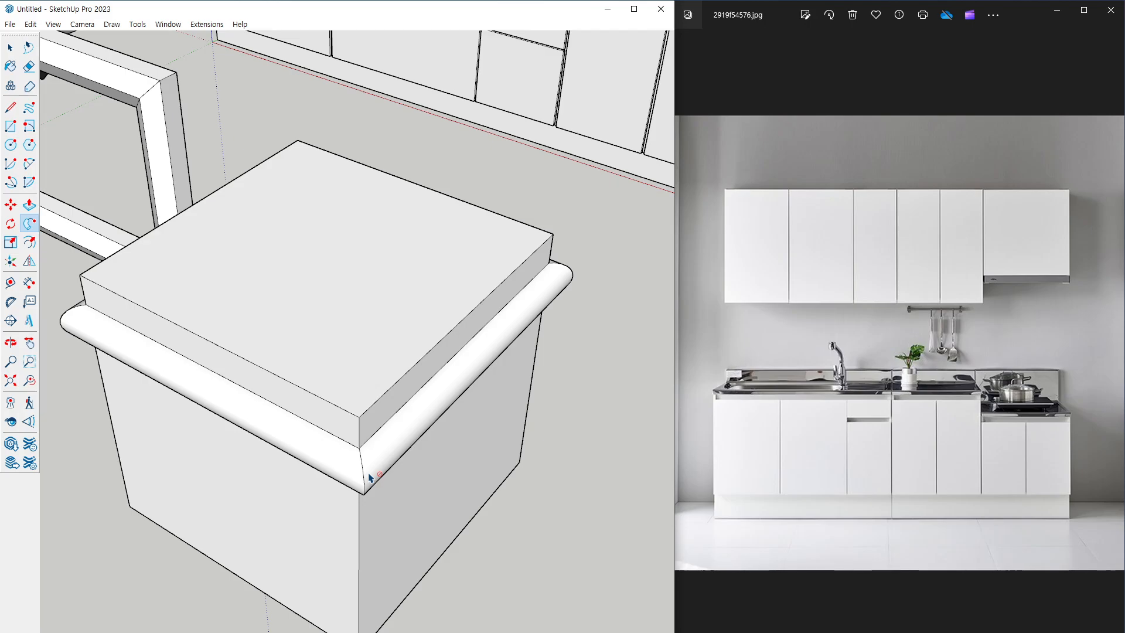
key("ctrl+z")
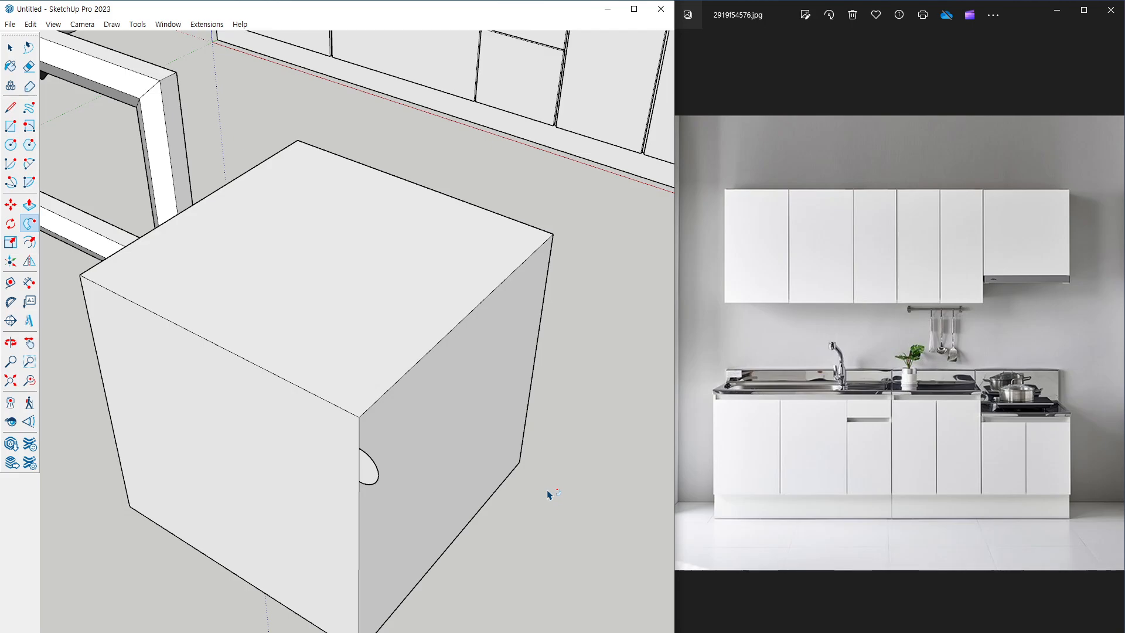
key("space")
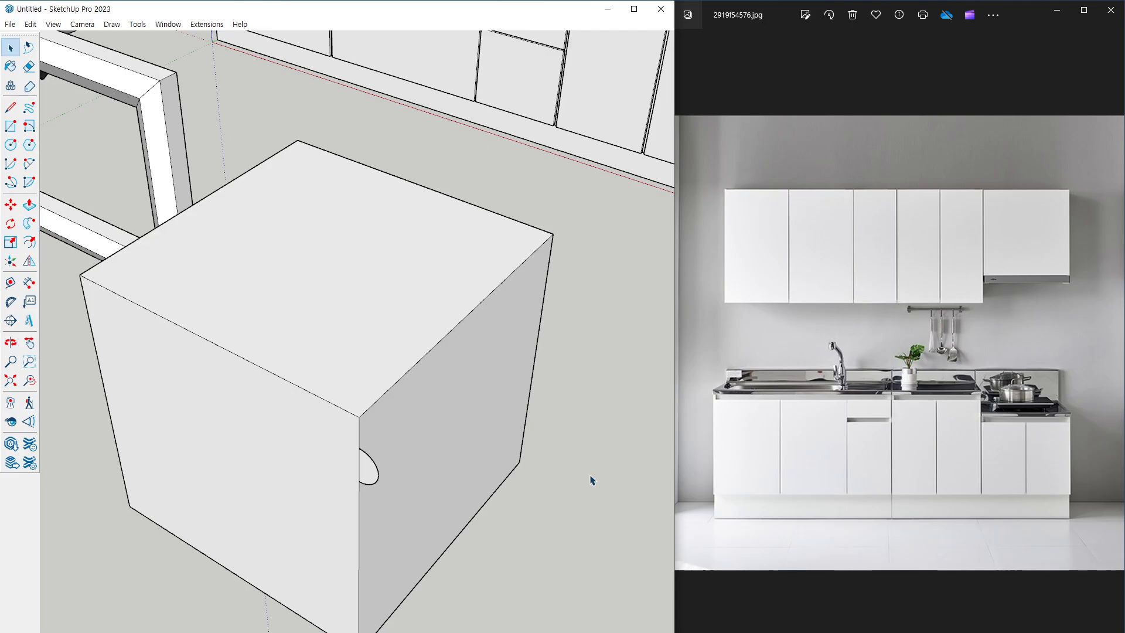
left_click(314, 253)
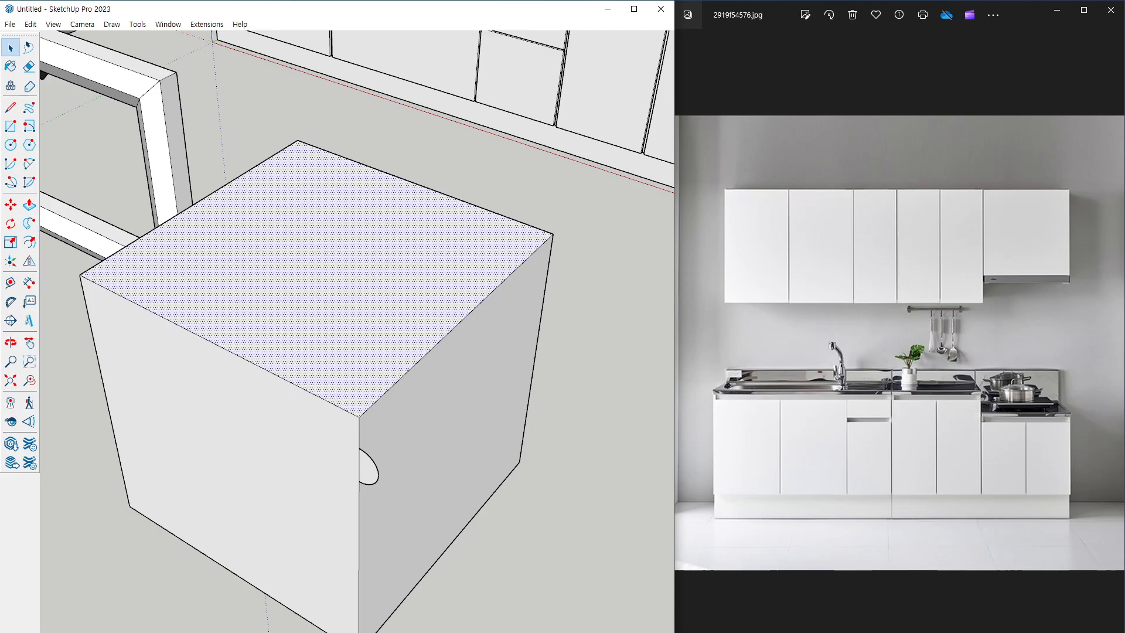
mouse_move(376, 291)
left_mouse_down()
mouse_move(473, 324)
mouse_move(422, 321)
left_mouse_up()
mouse_move(436, 335)
left_mouse_down()
mouse_move(471, 316)
mouse_move(466, 188)
mouse_move(156, 204)
mouse_move(295, 368)
left_mouse_up()
key("Escape")
left_click(610, 393)
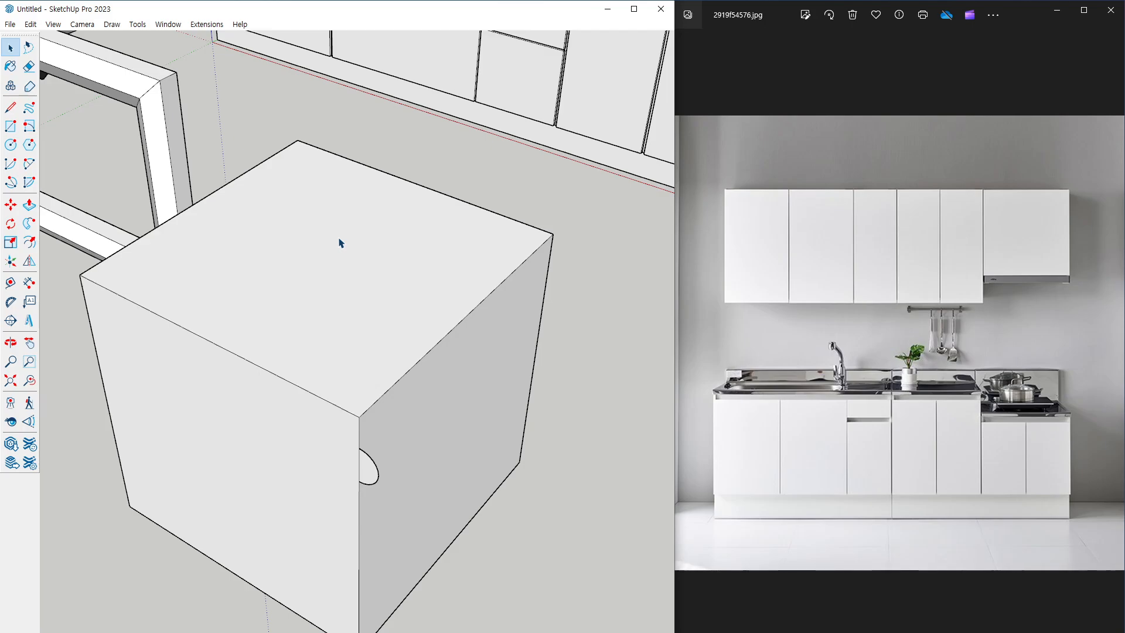
Try sweeping the half-circle profile around the box with Follow Me, using only the preselected top face as the path.
left_click(340, 242)
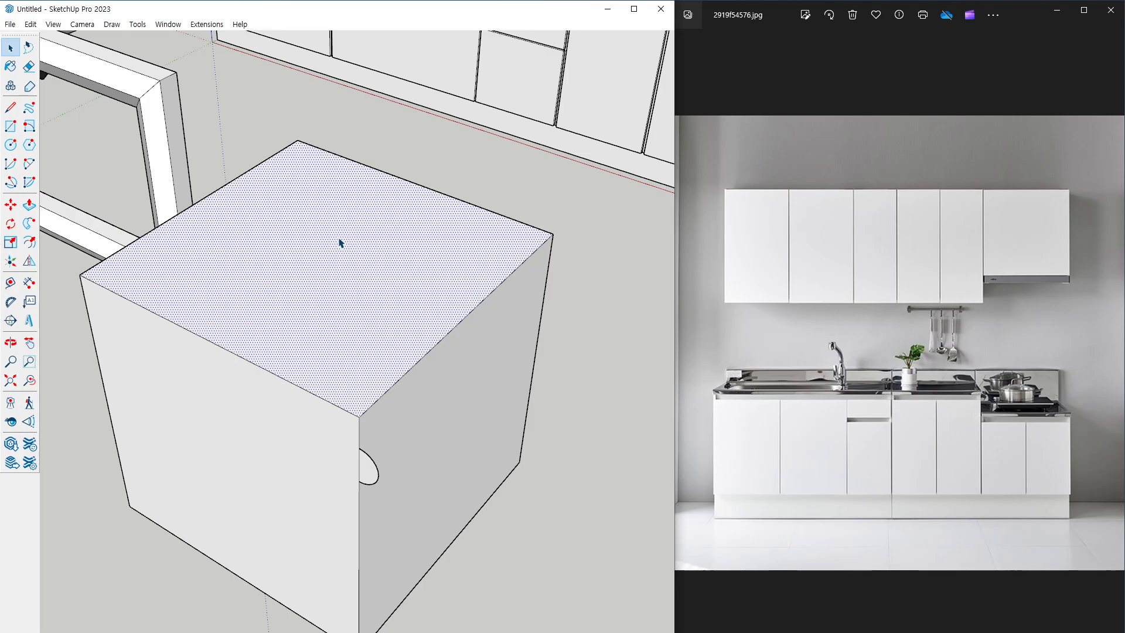
left_click(261, 98)
left_click(320, 240)
mouse_move(400, 367)
left_mouse_down()
mouse_move(535, 235)
mouse_move(236, 173)
mouse_move(153, 310)
mouse_move(302, 382)
left_mouse_up()
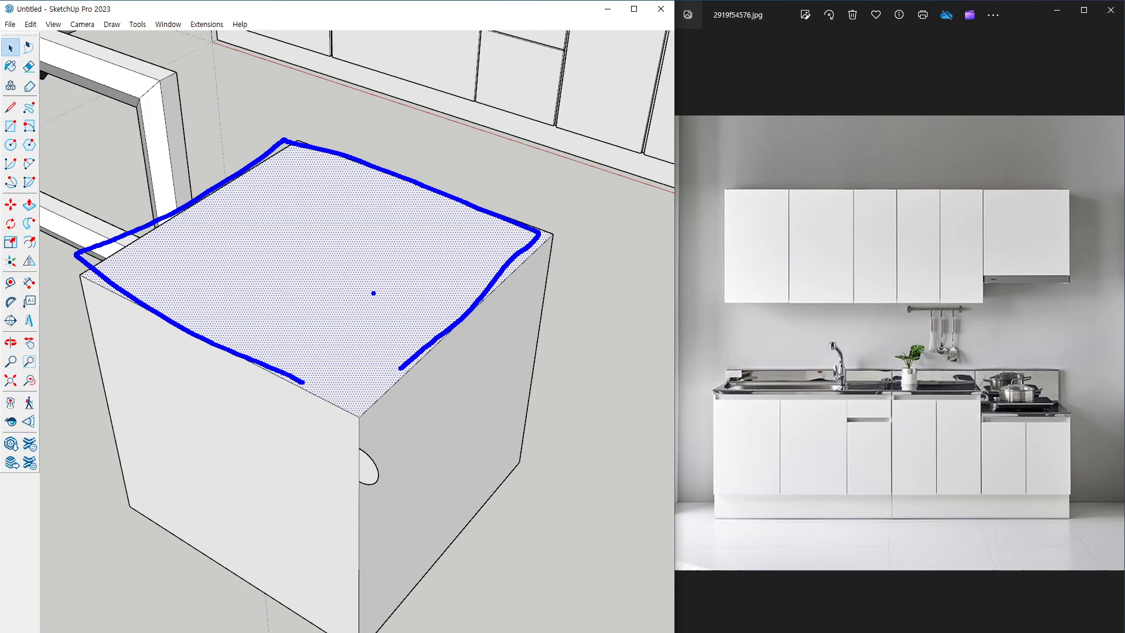
key("Escape")
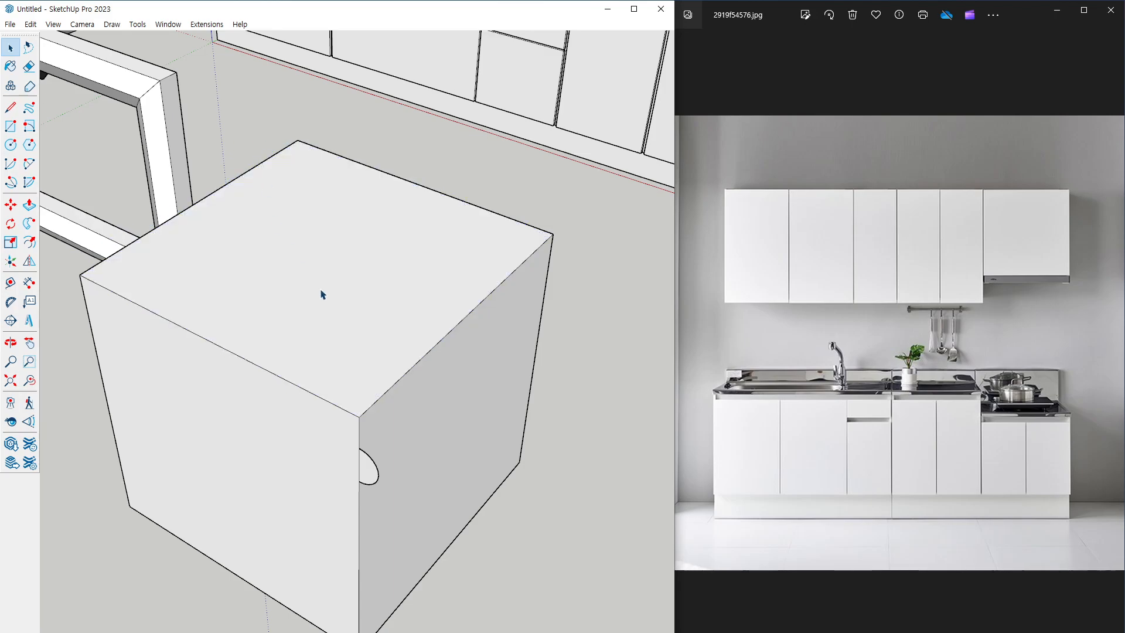
left_click(29, 223)
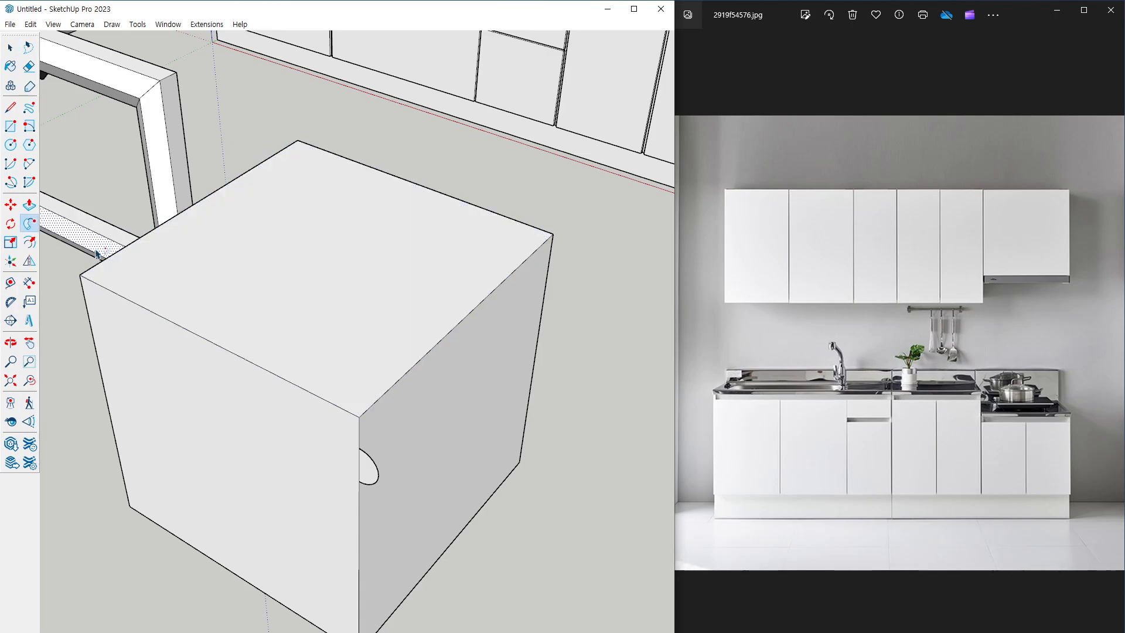
left_click(373, 479)
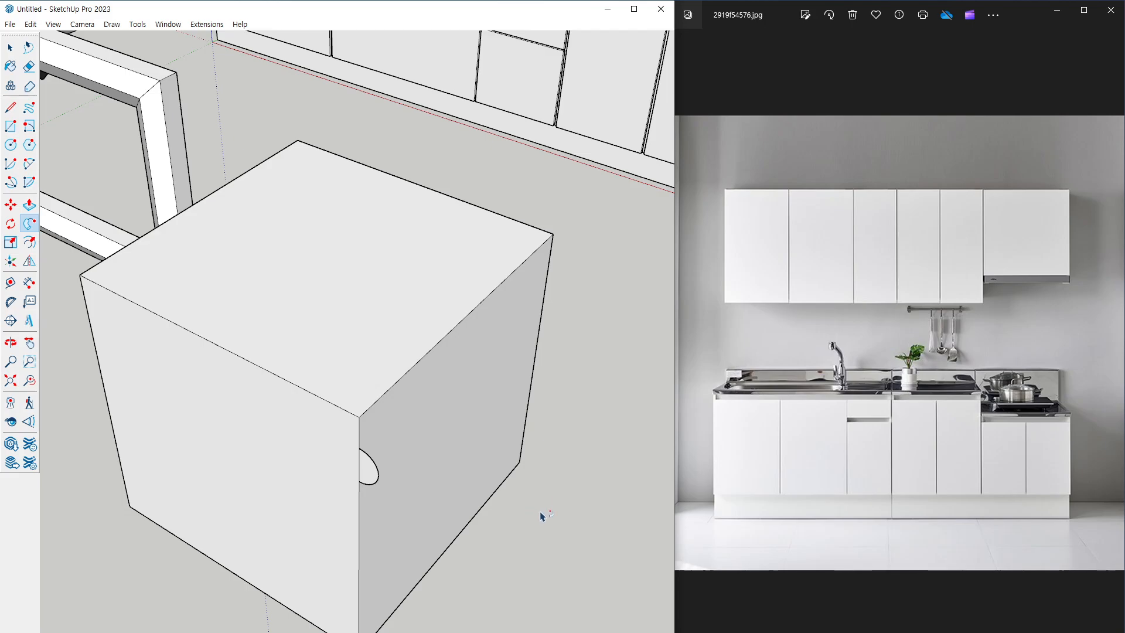
Restore the full circle and erase its outer half, leaving only the half-circle on the box's front face.
middle_click_drag(472, 532, 480, 439)
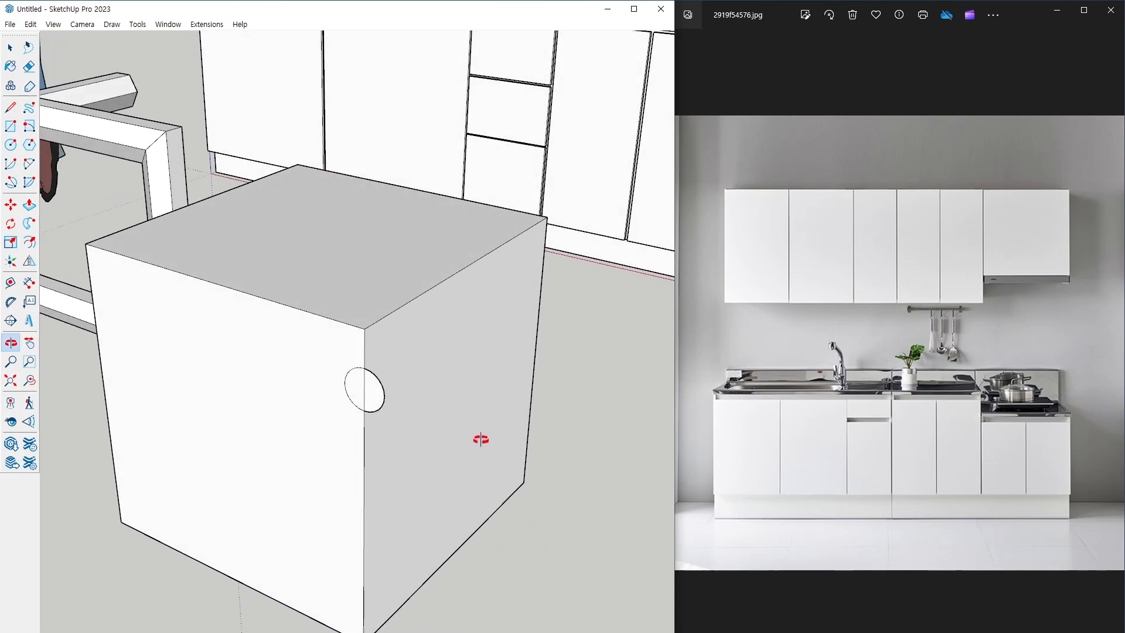
mouse_move(393, 422)
left_mouse_down()
mouse_move(407, 355)
mouse_move(376, 445)
left_mouse_up()
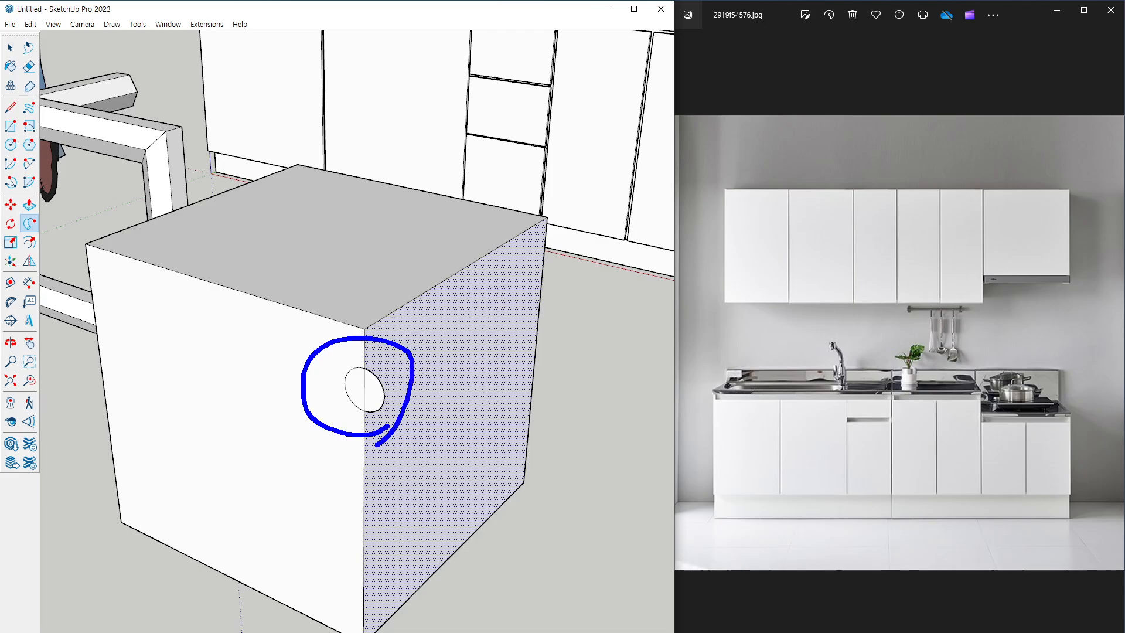
key("Escape")
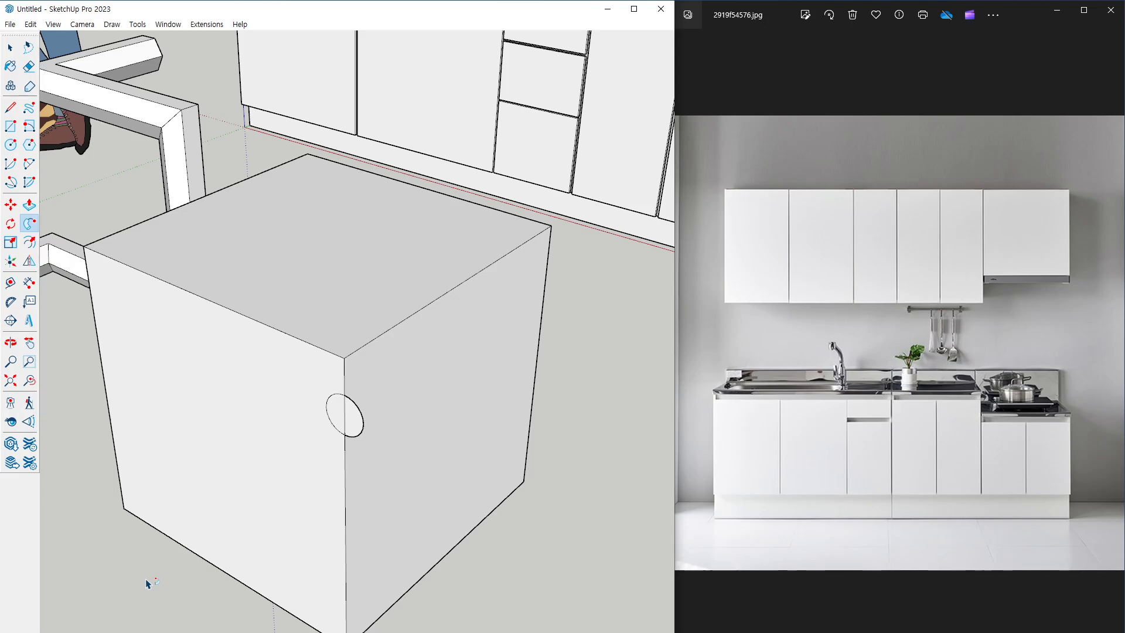
middle_click_drag(399, 512, 453, 468)
key("e")
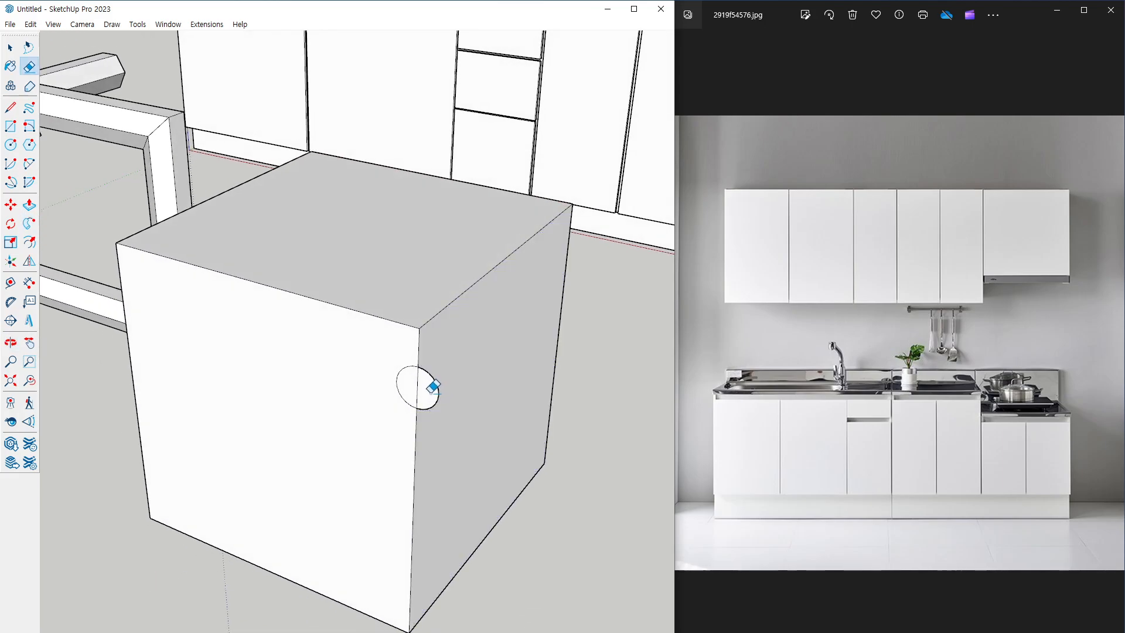
left_click(438, 389)
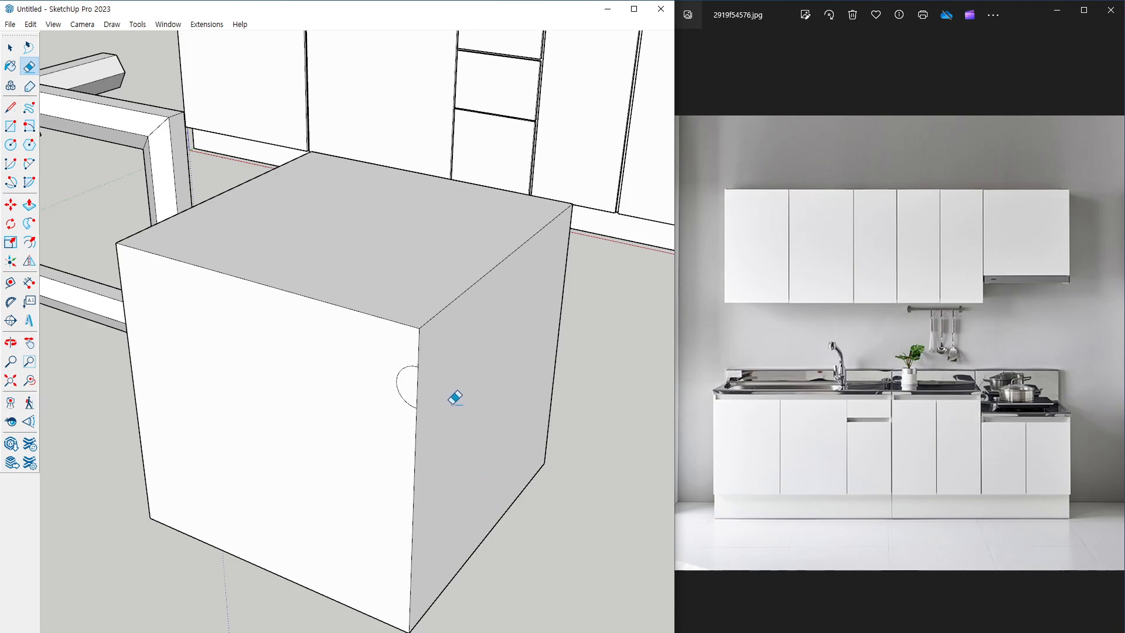
middle_click_drag(445, 397, 427, 414)
key("p")
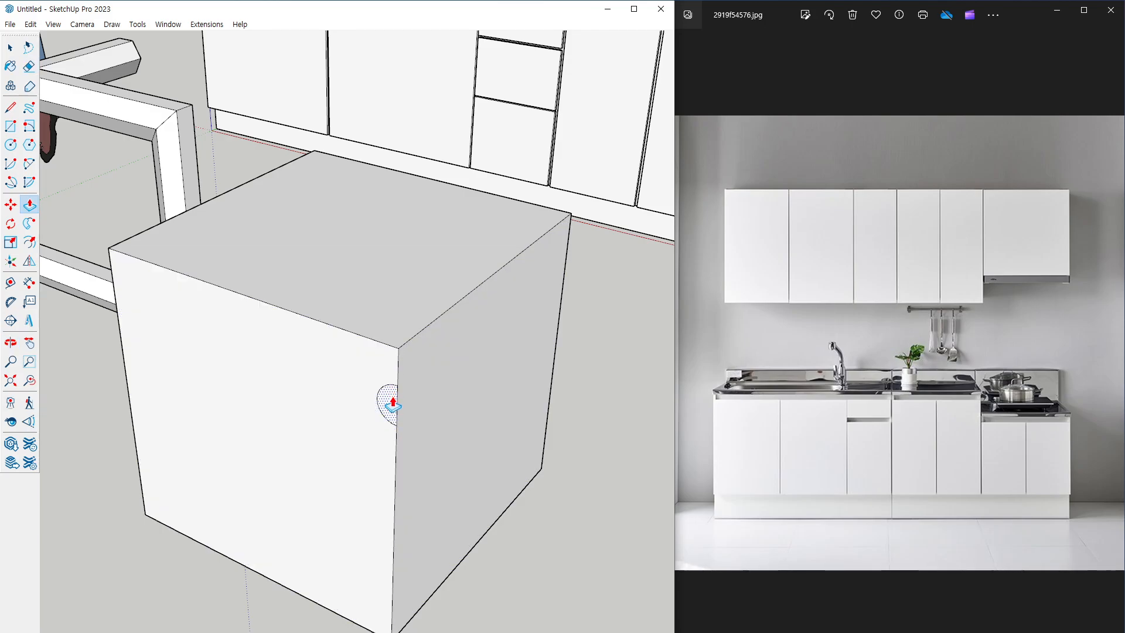
left_click_drag(392, 404, 506, 357)
key("Escape")
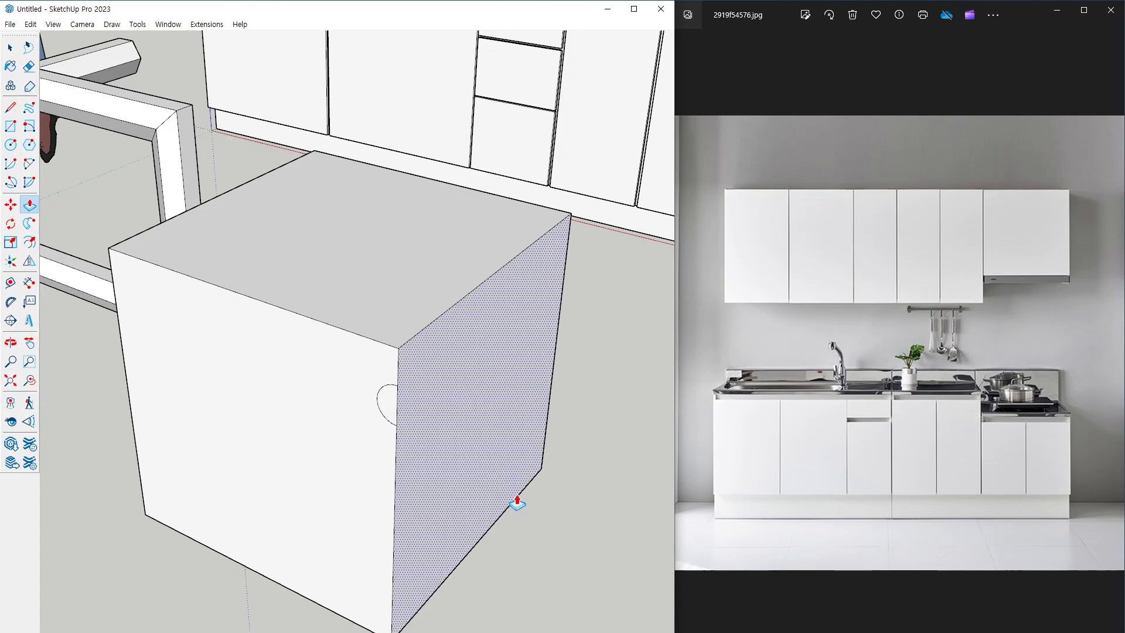
Try cutting a rounded groove around the box by sweeping the front face's half-circle along the preselected top face with Follow Me.
key("space")
left_click(321, 236)
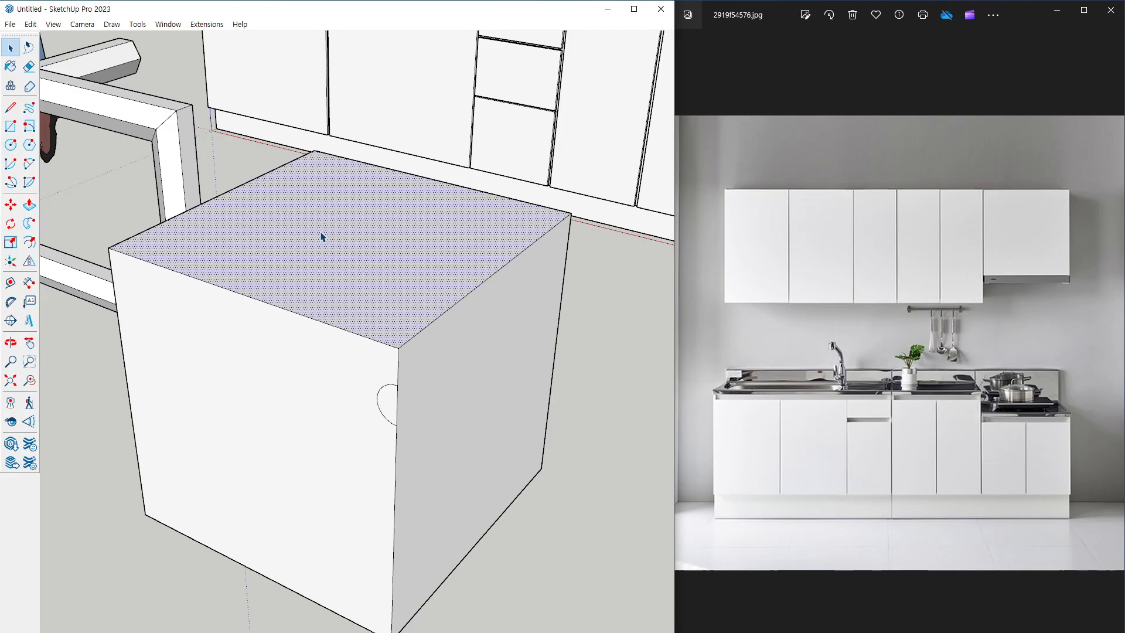
left_click(34, 225)
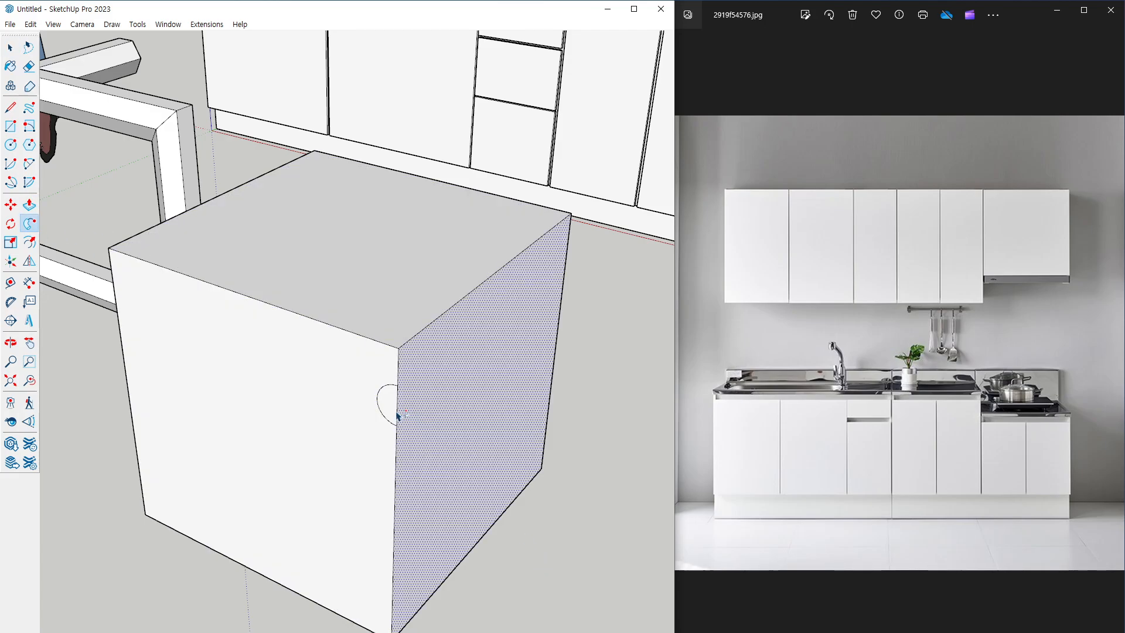
left_click(392, 414)
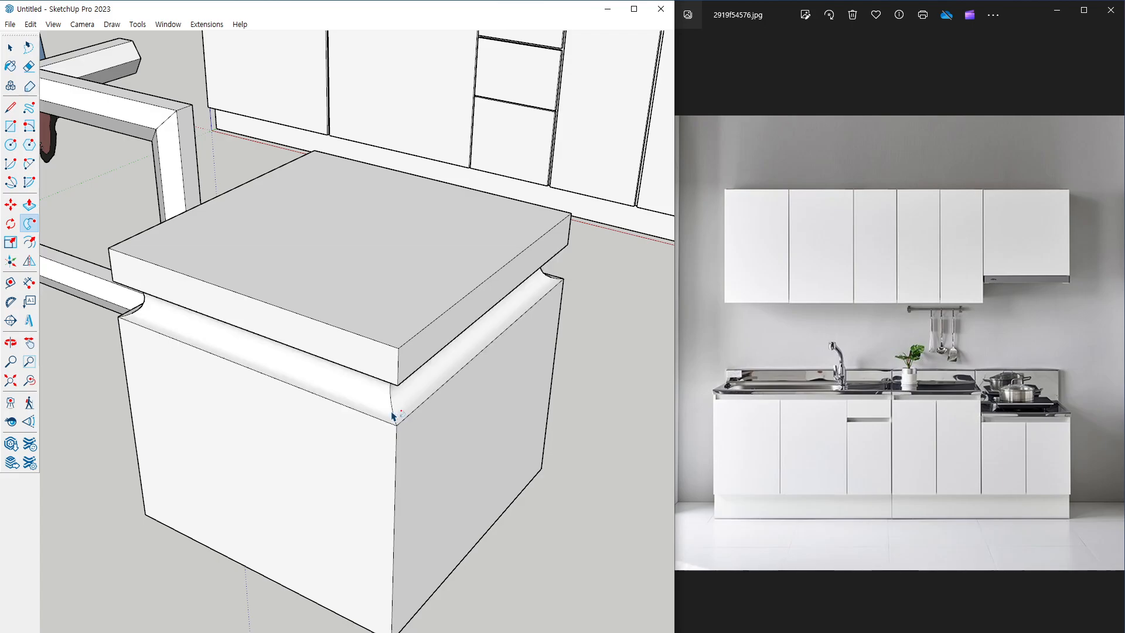
mouse_move(464, 445)
middle_mouse_down()
mouse_move(447, 432)
mouse_move(462, 429)
mouse_move(462, 456)
middle_mouse_up()
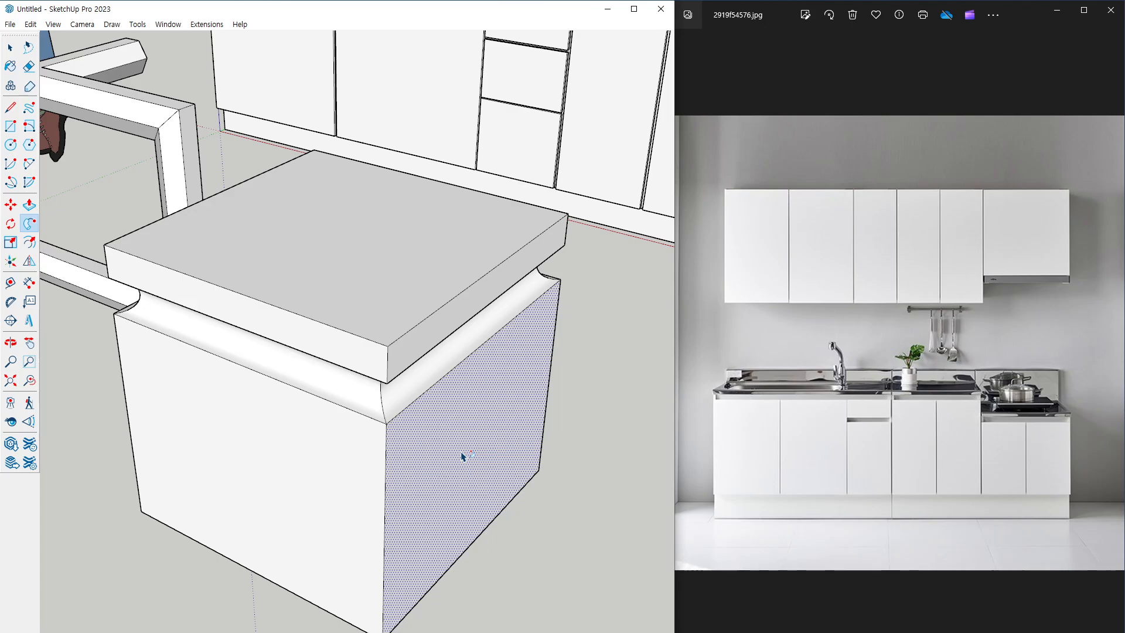
Undo the groove sweep and the circle profile, going back to the plain box.
key("ctrl+z")
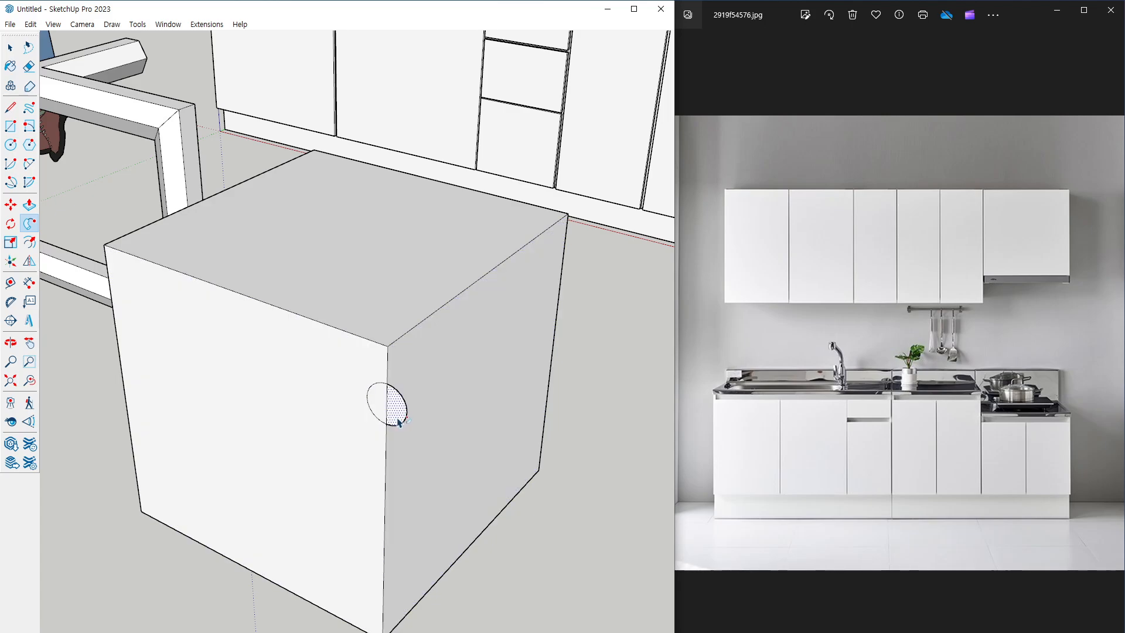
key("ctrl+z")
middle_click_drag(359, 422, 411, 383)
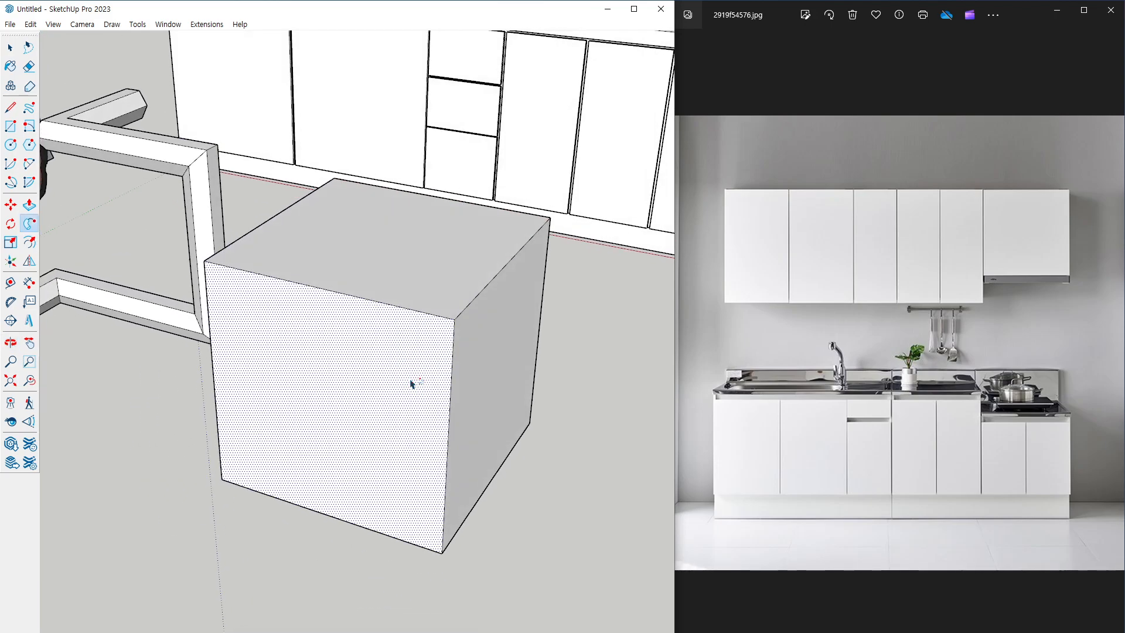
Draw a wavy freehand line down the box's front face near the nearest vertical edge, from its upper edge to its lower edge.
left_click_drag(415, 324, 439, 537)
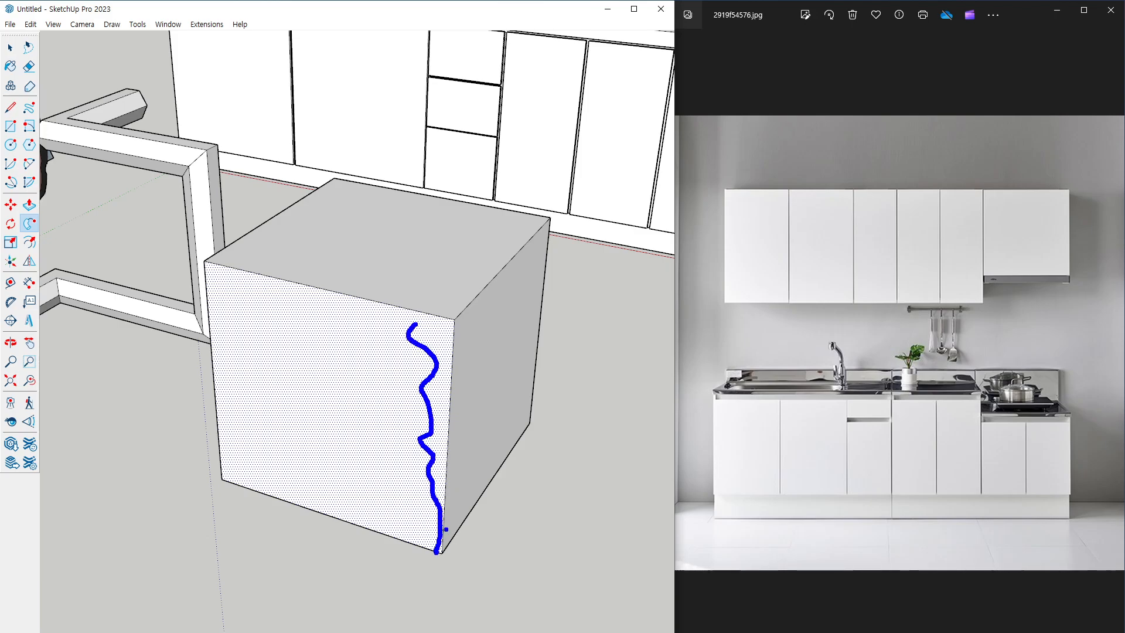
left_click(29, 107)
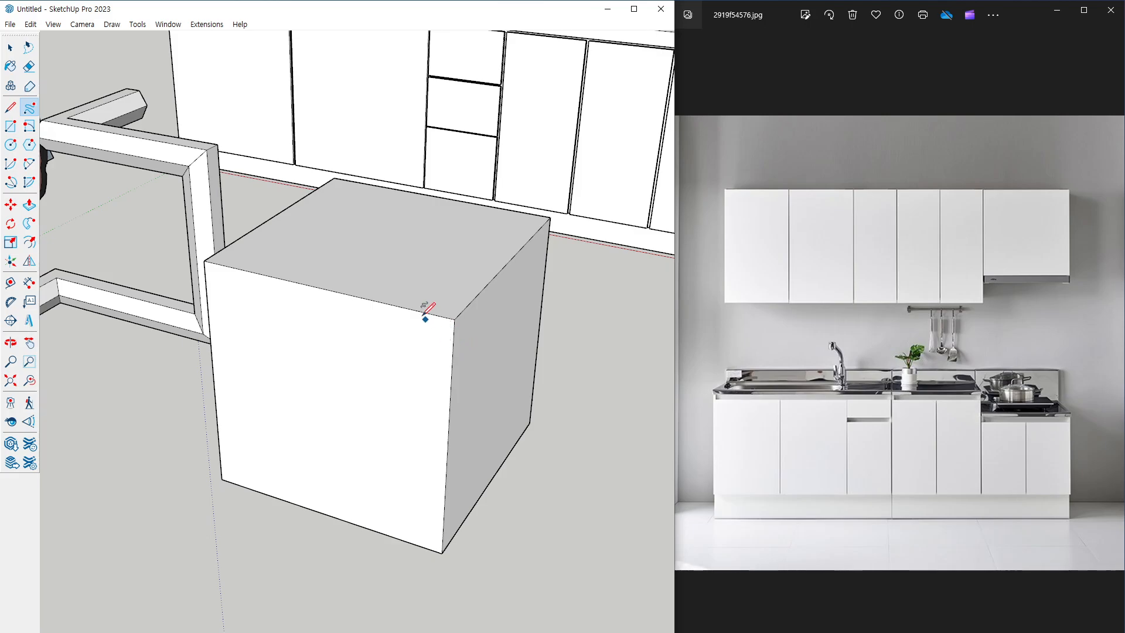
mouse_move(419, 311)
left_mouse_down()
mouse_move(410, 345)
mouse_move(426, 382)
mouse_move(439, 550)
left_mouse_up()
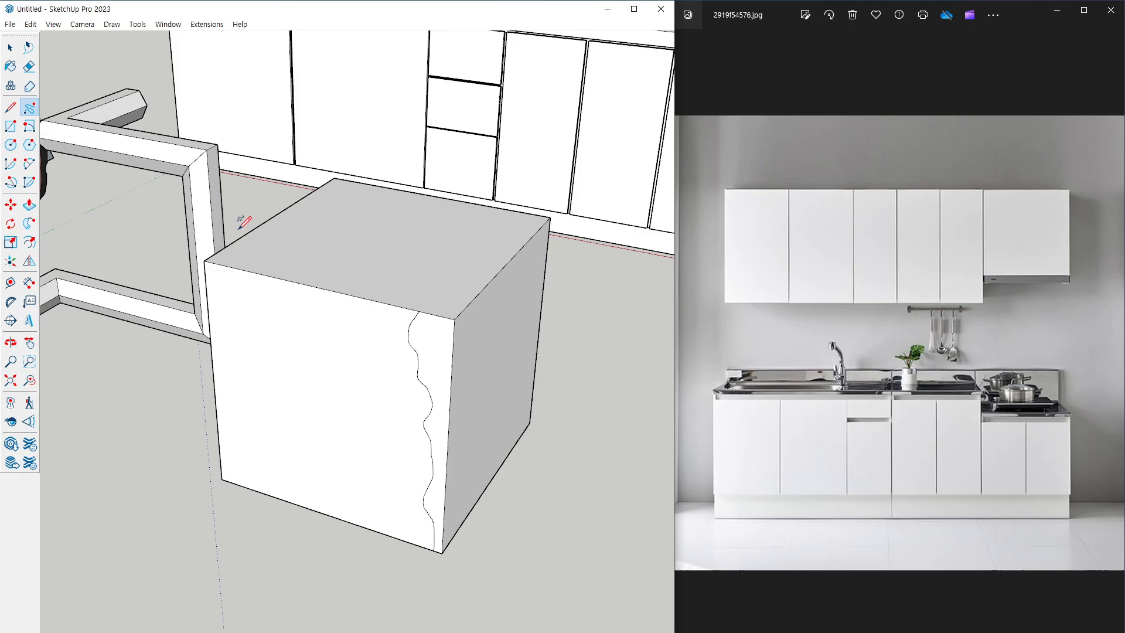
Sweep the strip between the wavy line and the vertical edge around the preselected top face with Follow Me, carving the box's sides.
key("space")
left_click(388, 240)
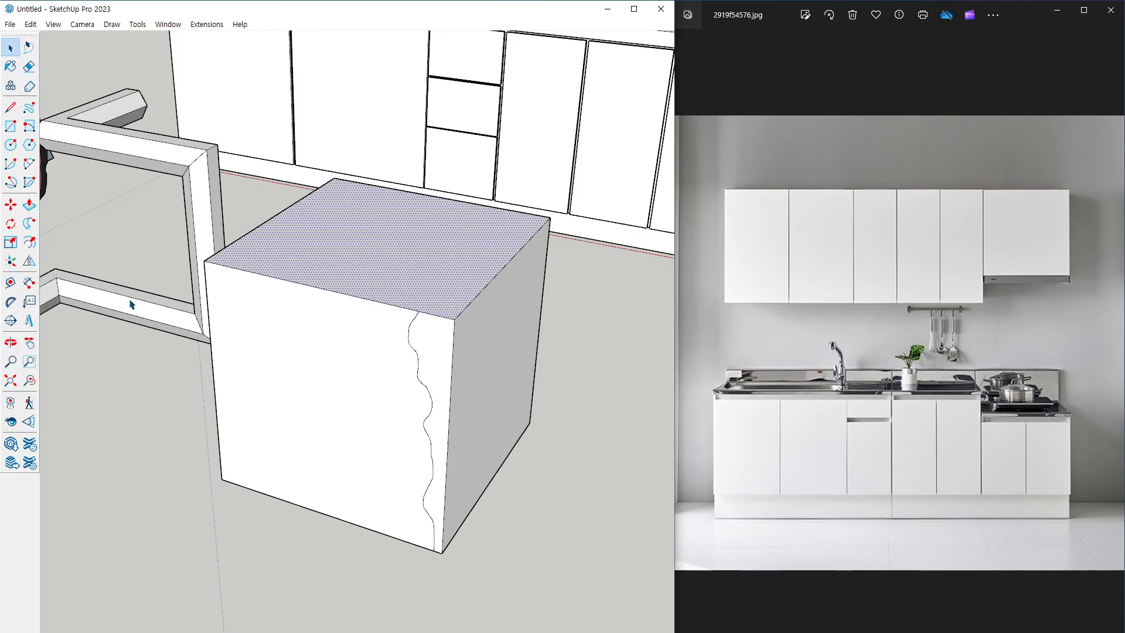
left_click(28, 222)
left_click(447, 341)
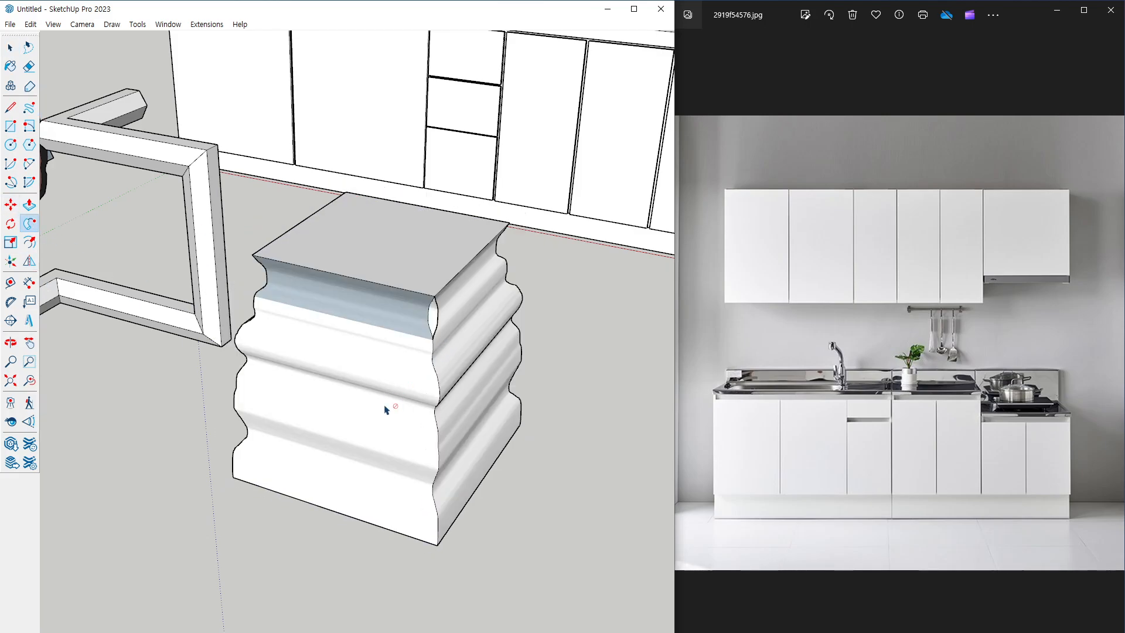
middle_click_drag(384, 408, 332, 376)
left_click_drag(405, 292, 407, 332)
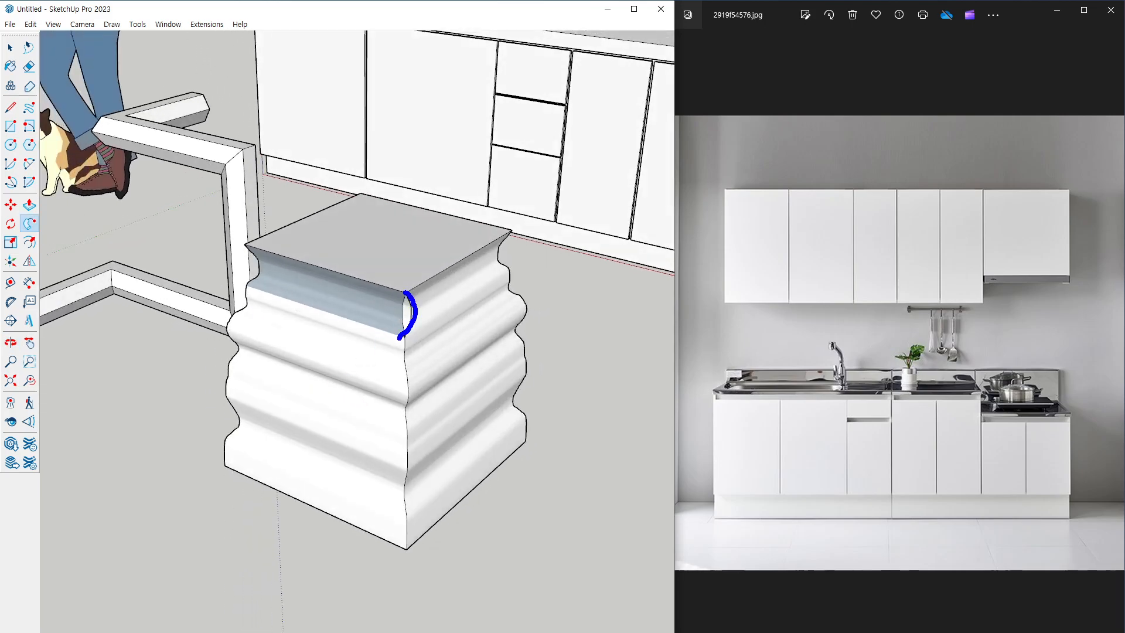
mouse_move(461, 316)
middle_mouse_down()
mouse_move(459, 384)
mouse_move(280, 406)
mouse_move(354, 410)
middle_mouse_up()
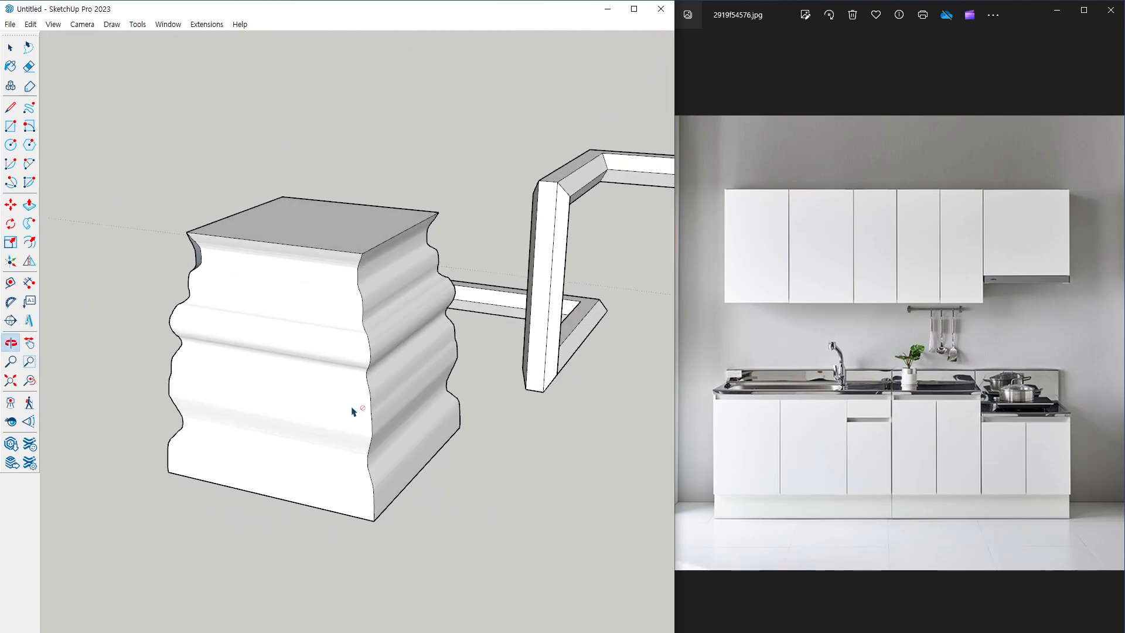
Draw a circle on the ground beside the carved box and extrude it upward into a cylinder taller than the box.
scroll(317, 363, "down", 3)
middle_click_drag(309, 357, 615, 426)
middle_click_drag(390, 433, 427, 454)
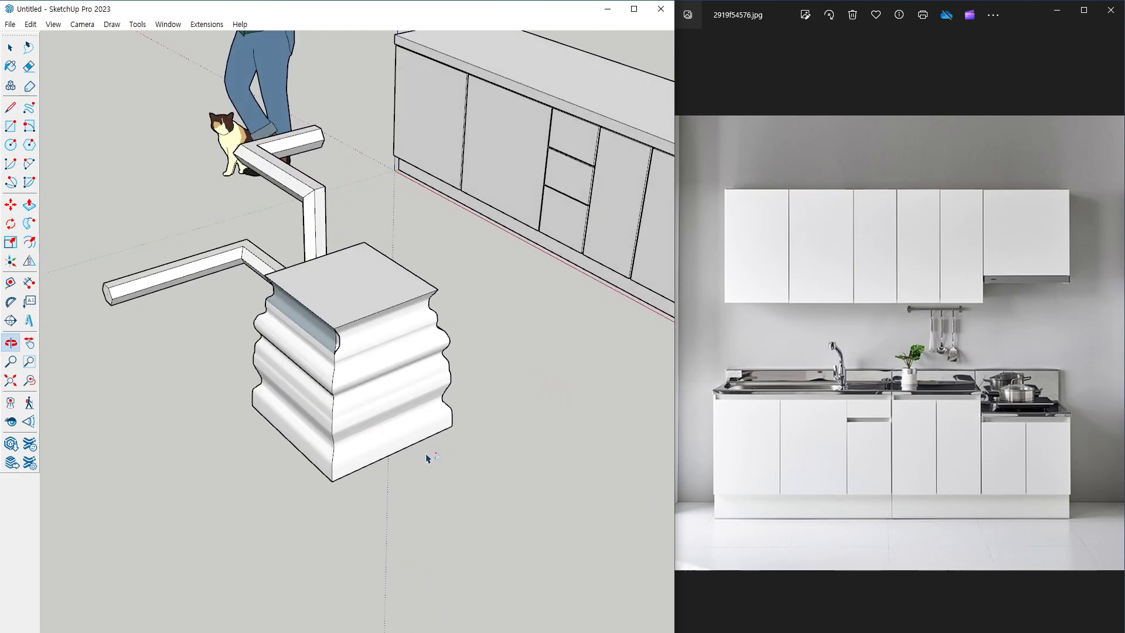
key("c")
left_click(442, 519)
left_click(496, 517)
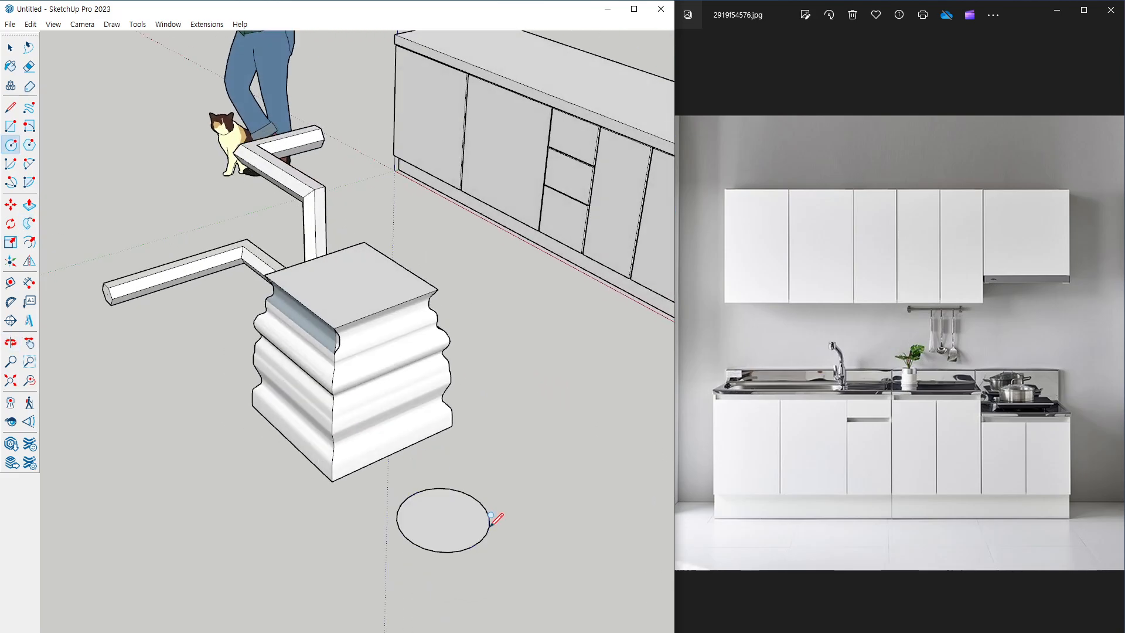
key("p")
left_click(451, 527)
left_click(500, 264)
middle_click_drag(500, 263, 492, 361)
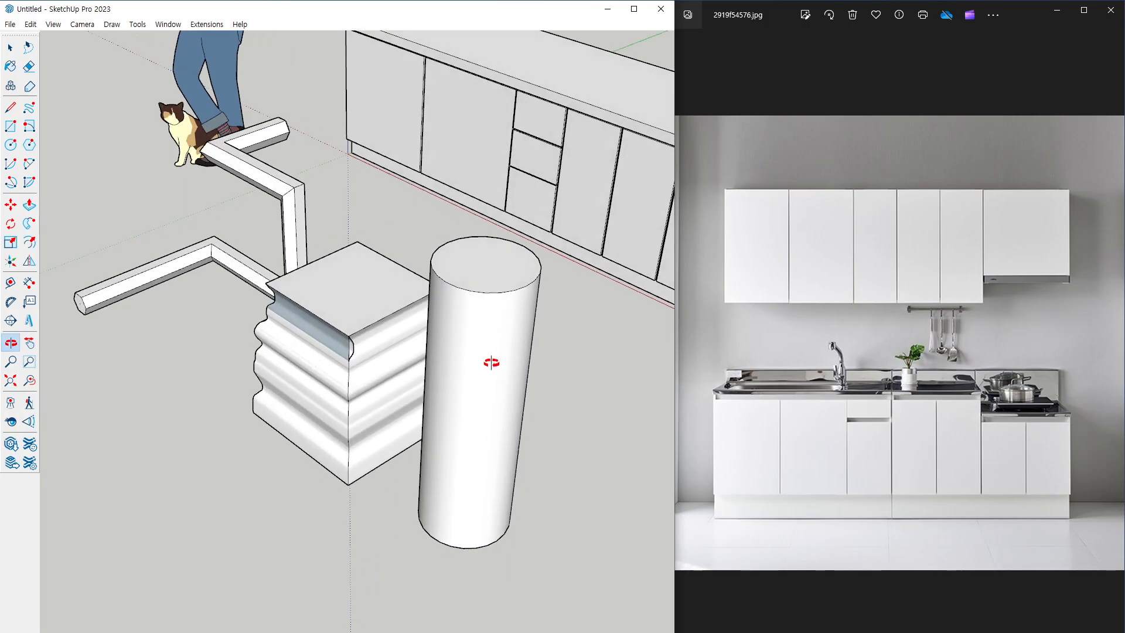
left_click_drag(440, 234, 594, 303)
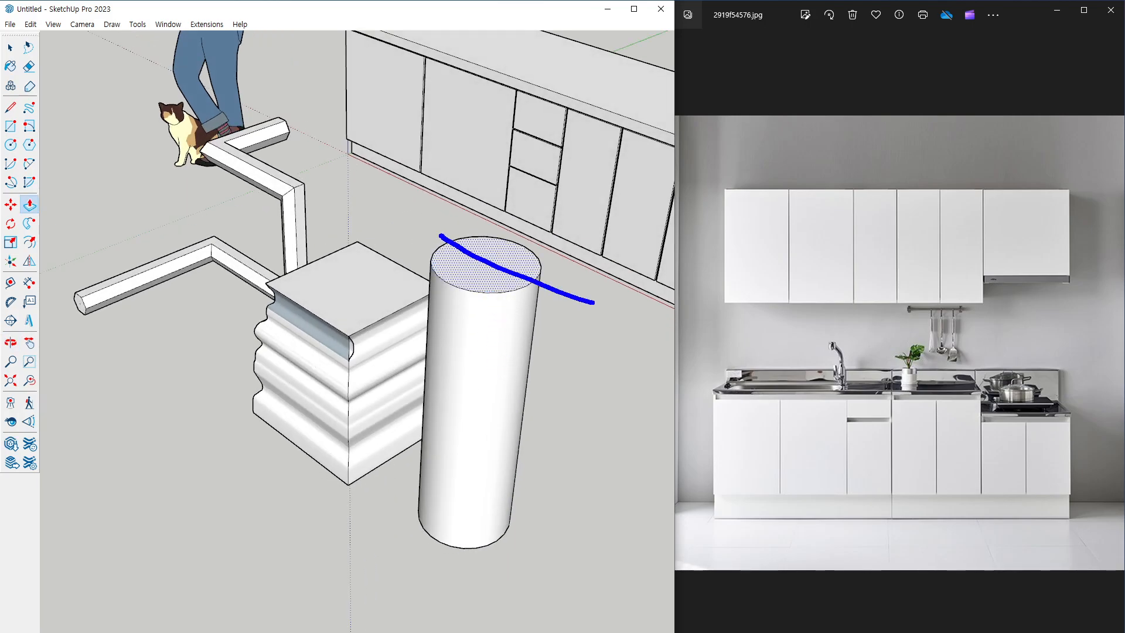
left_click_drag(536, 246, 403, 281)
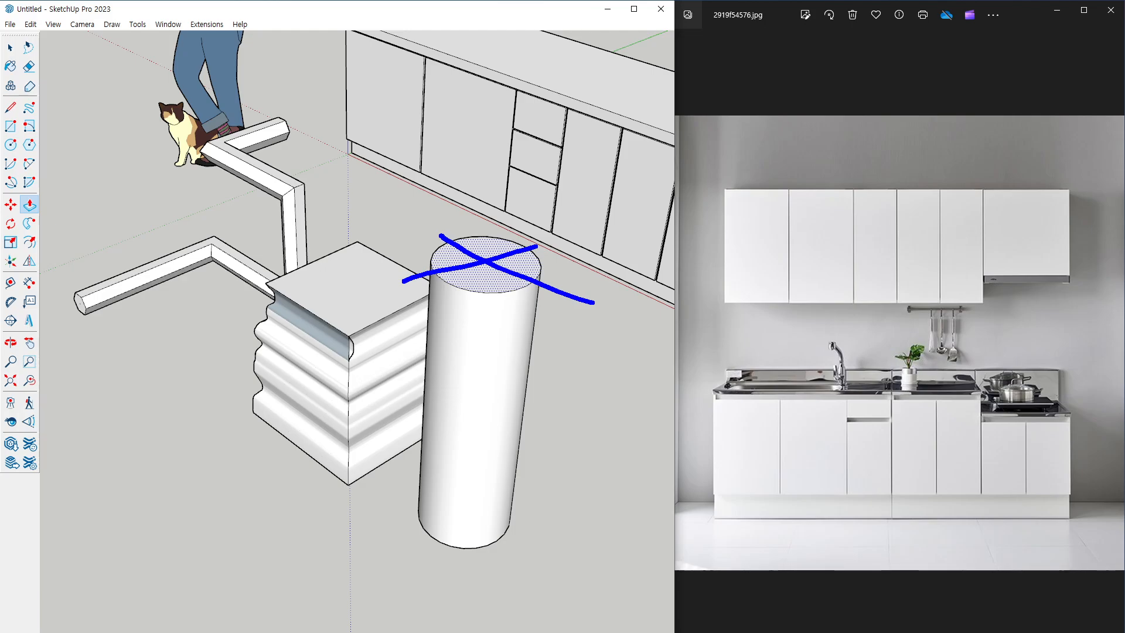
key("Escape")
middle_click_drag(432, 315, 520, 332)
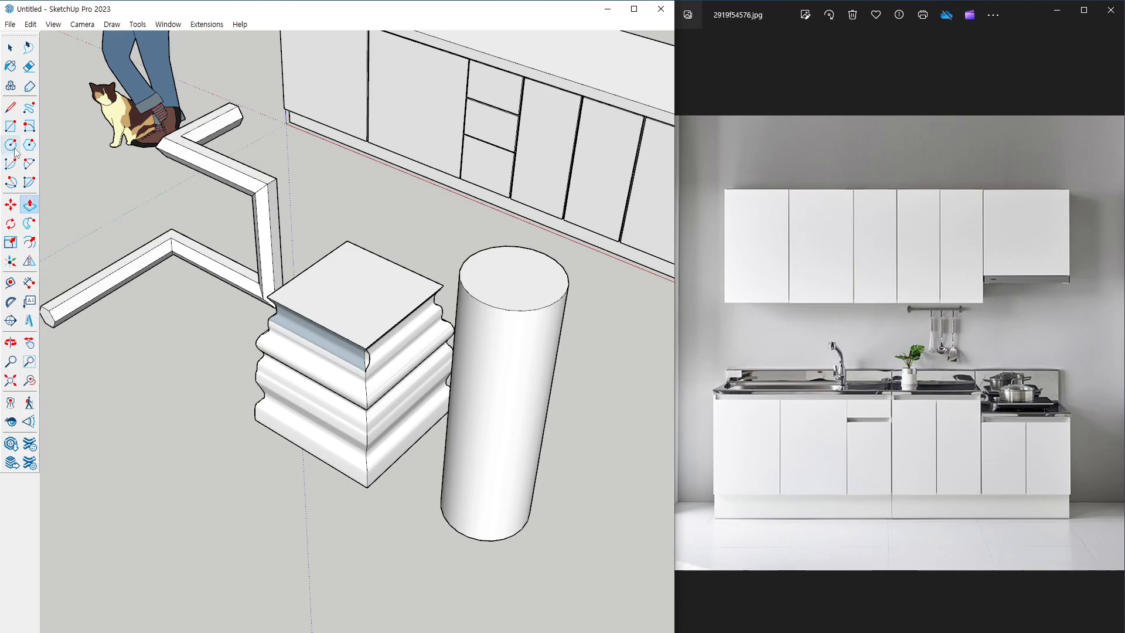
left_click(30, 108)
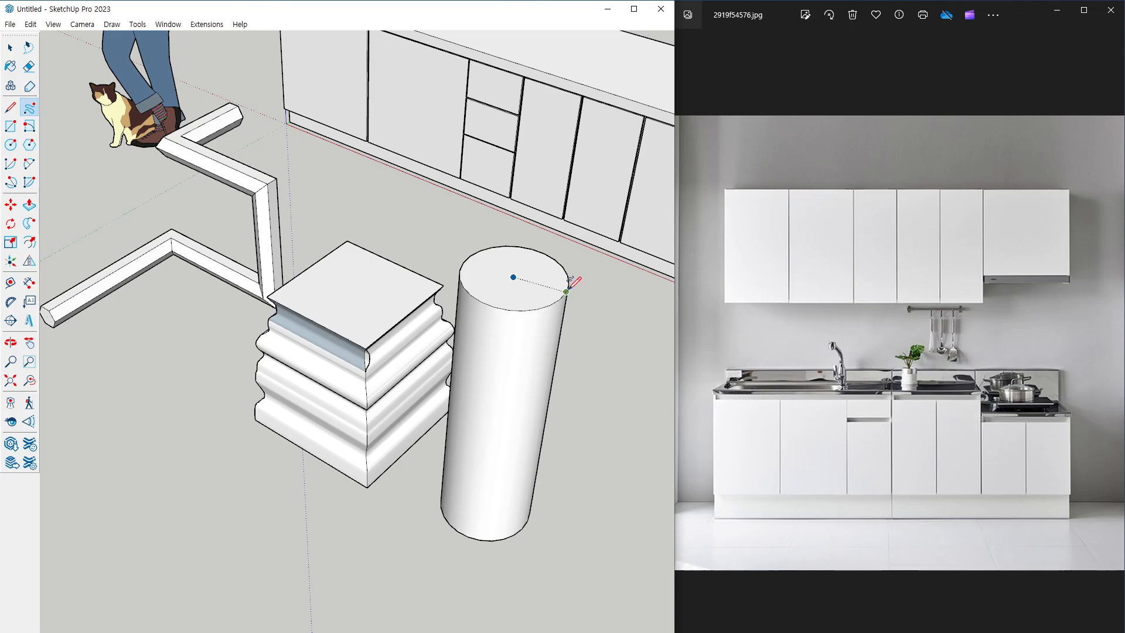
scroll(577, 287, "down", 5)
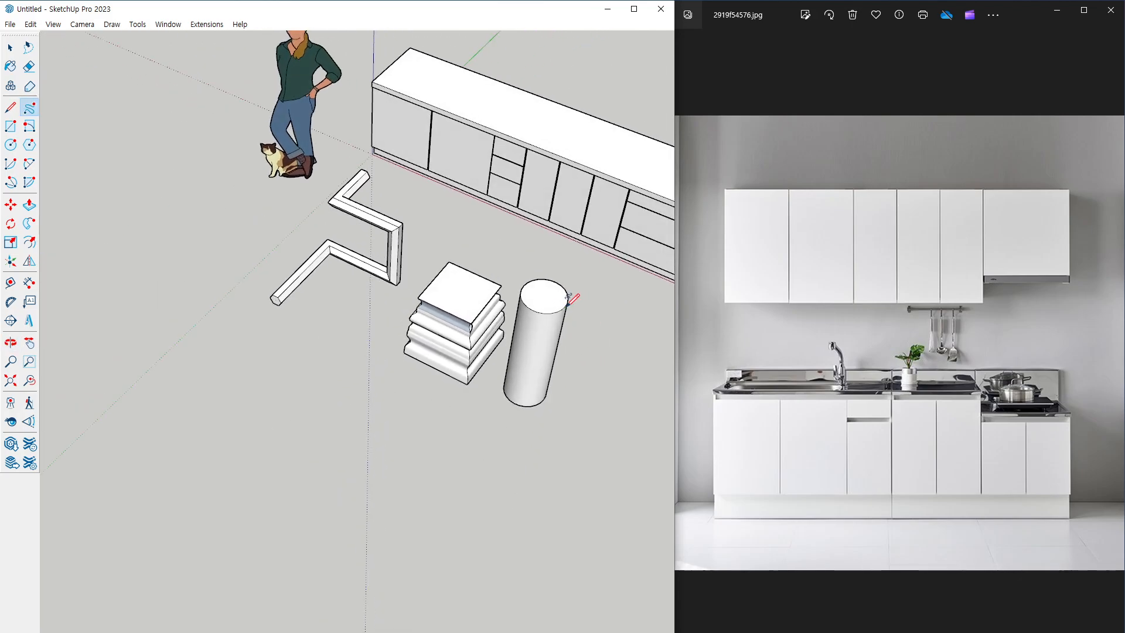
scroll(563, 306, "up", 3)
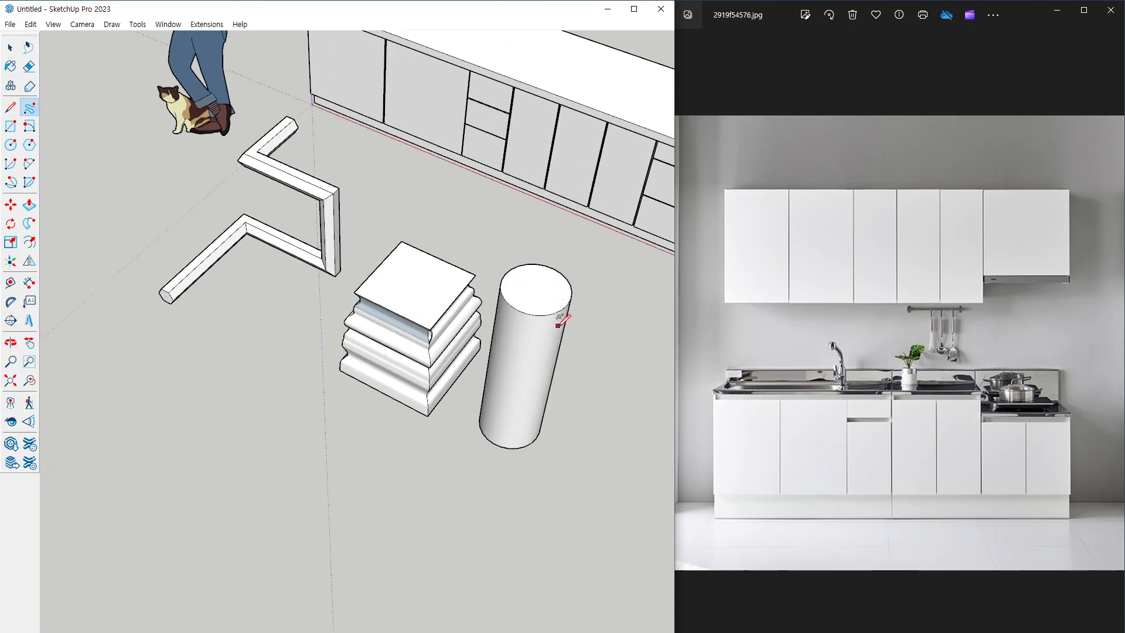
scroll(566, 287, "up", 4)
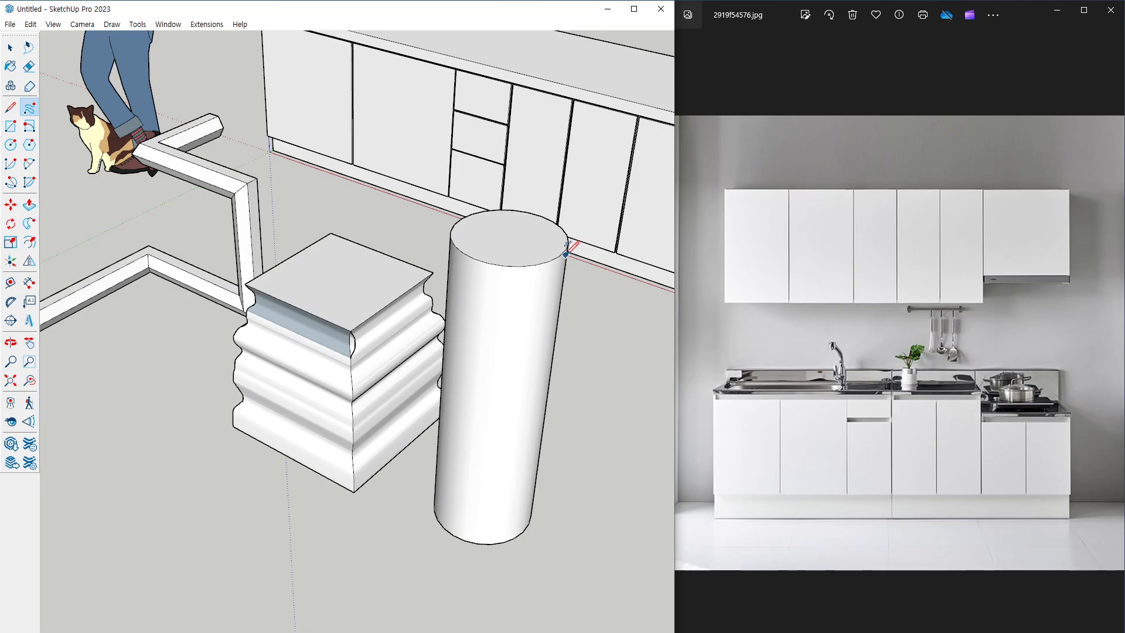
Draw two stacked vertical rectangles against the cylinder's side, from its upper rim downward, the lower one projecting slightly further out.
key("r")
middle_click_drag(561, 280, 603, 201)
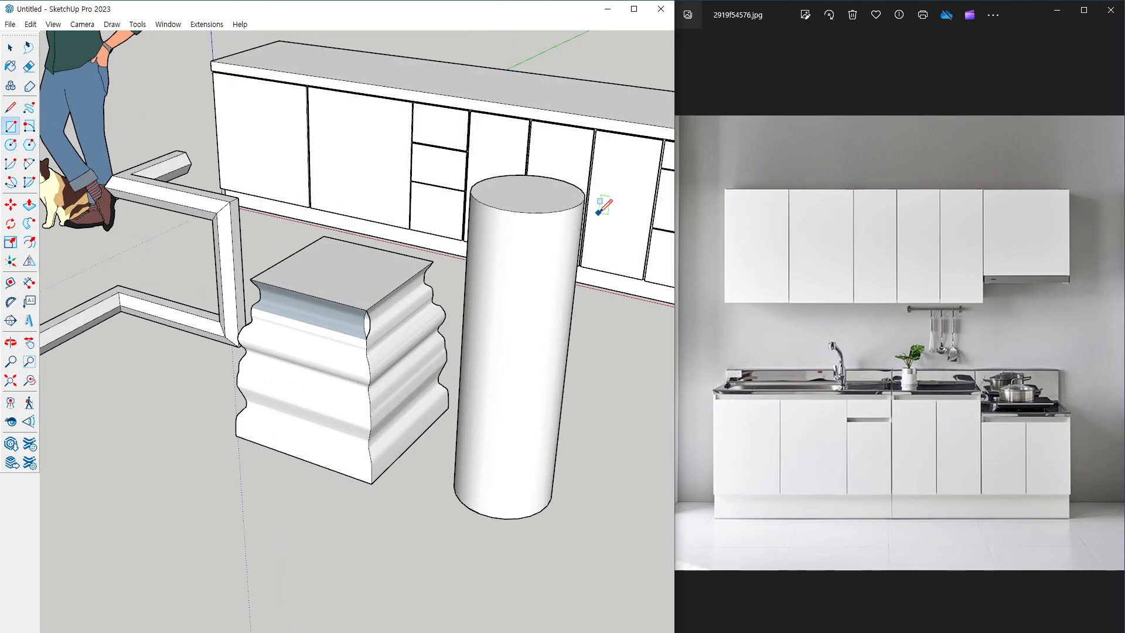
middle_click_drag(521, 188, 502, 321)
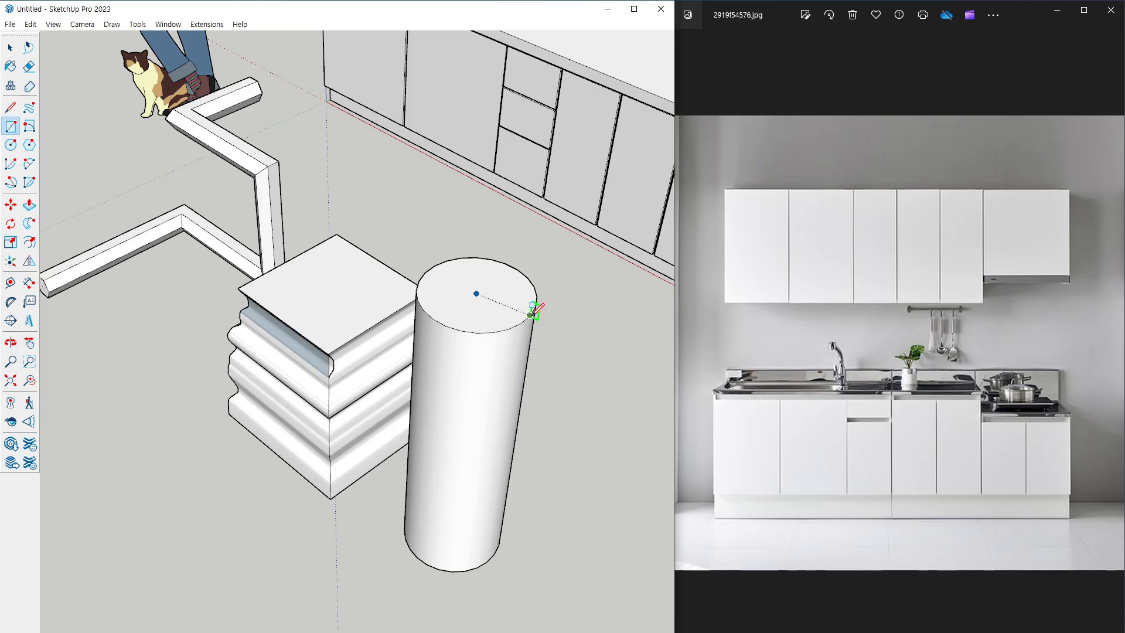
left_click(531, 314)
scroll(542, 325, "up", 2)
scroll(539, 340, "up", 2)
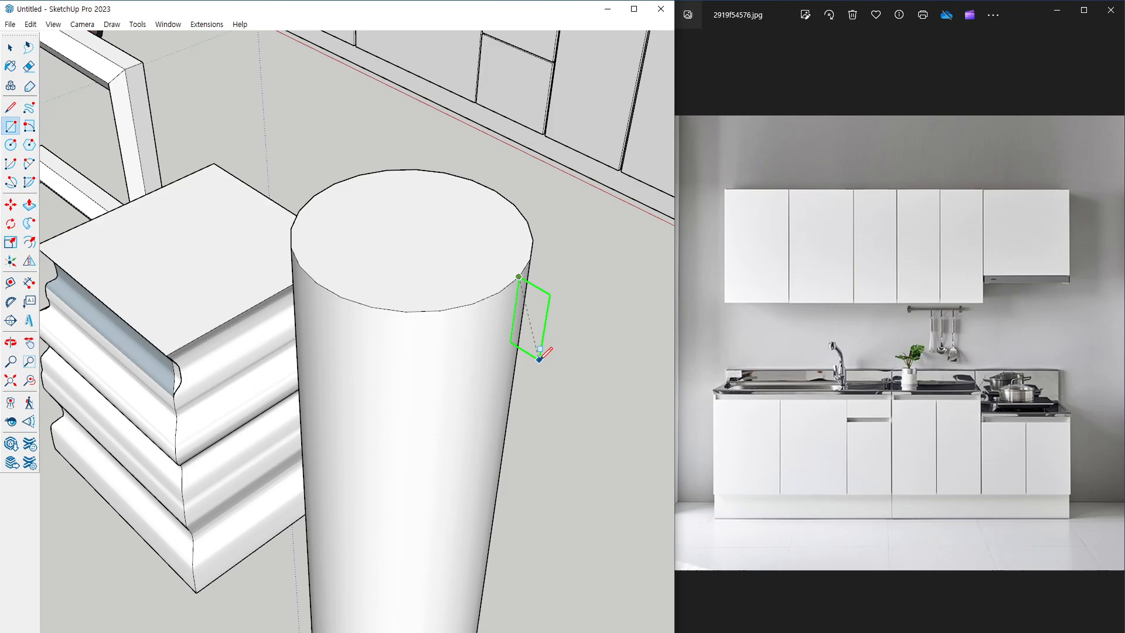
left_click(537, 359)
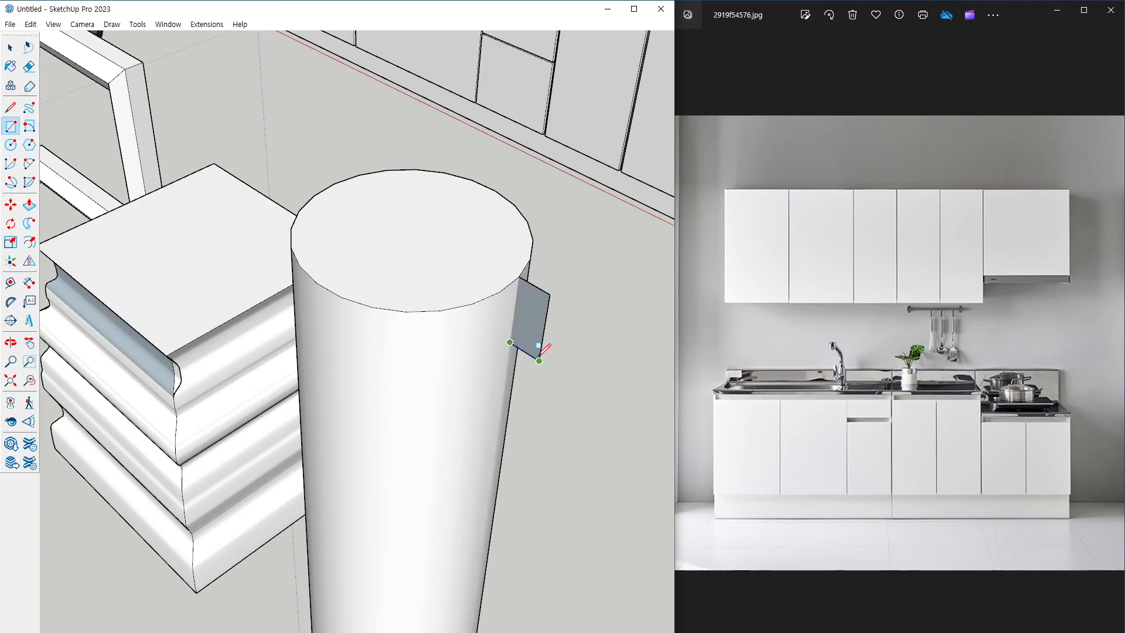
left_click(509, 342)
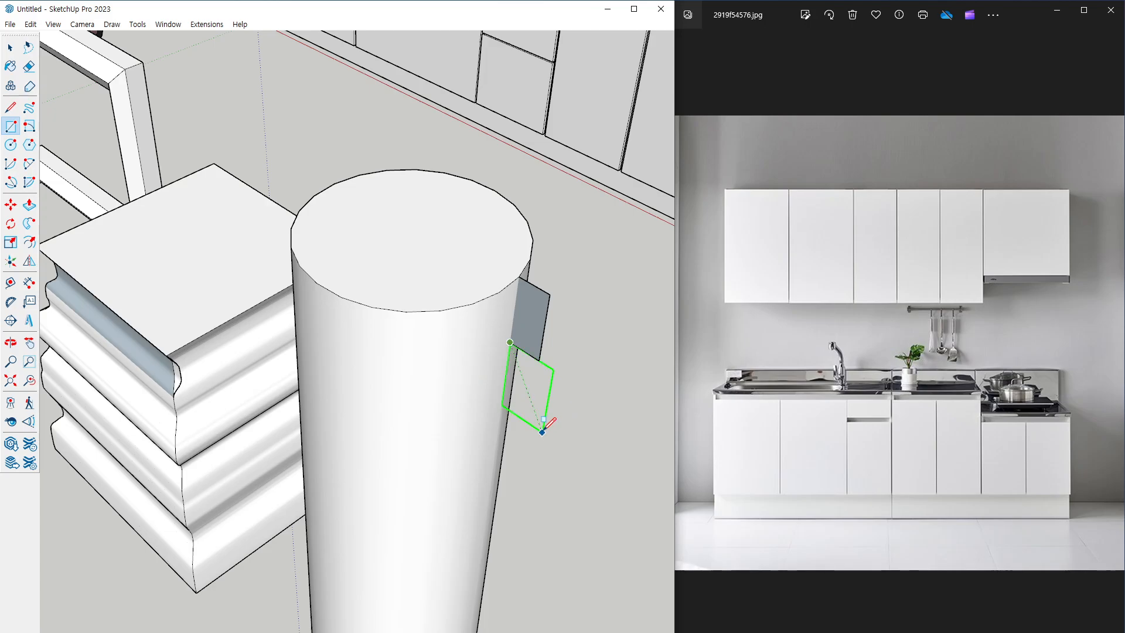
left_click(542, 431)
middle_click_drag(547, 427, 578, 343)
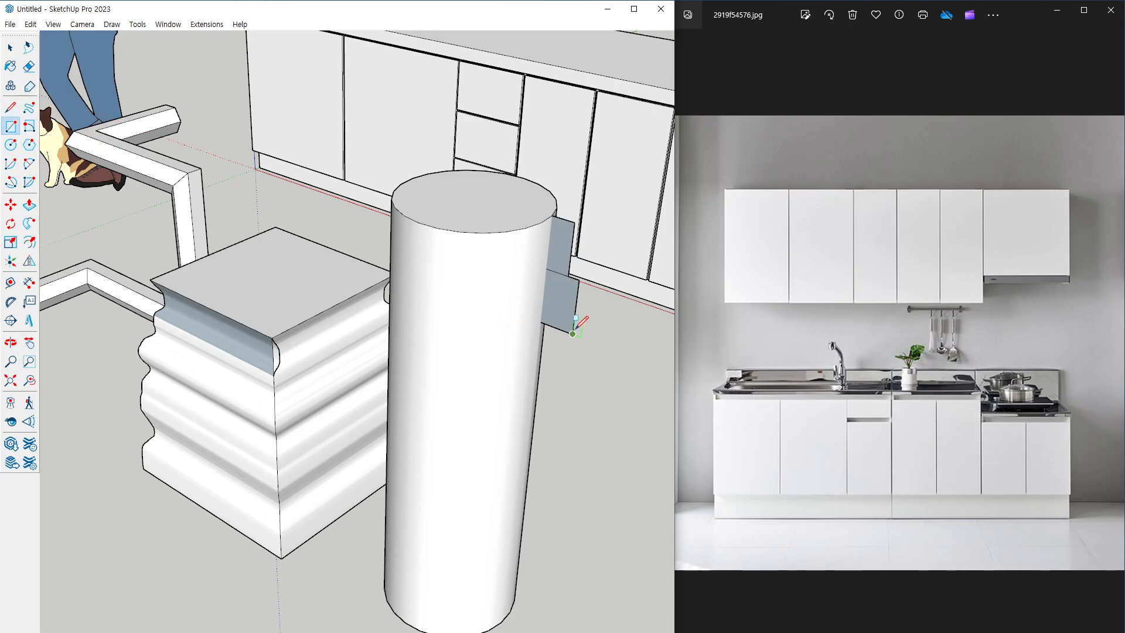
Draw a notched outline with the Line tool from the lower rectangle's outer corner downward, ending it back at the cylinder's side.
left_click(573, 334)
key("l")
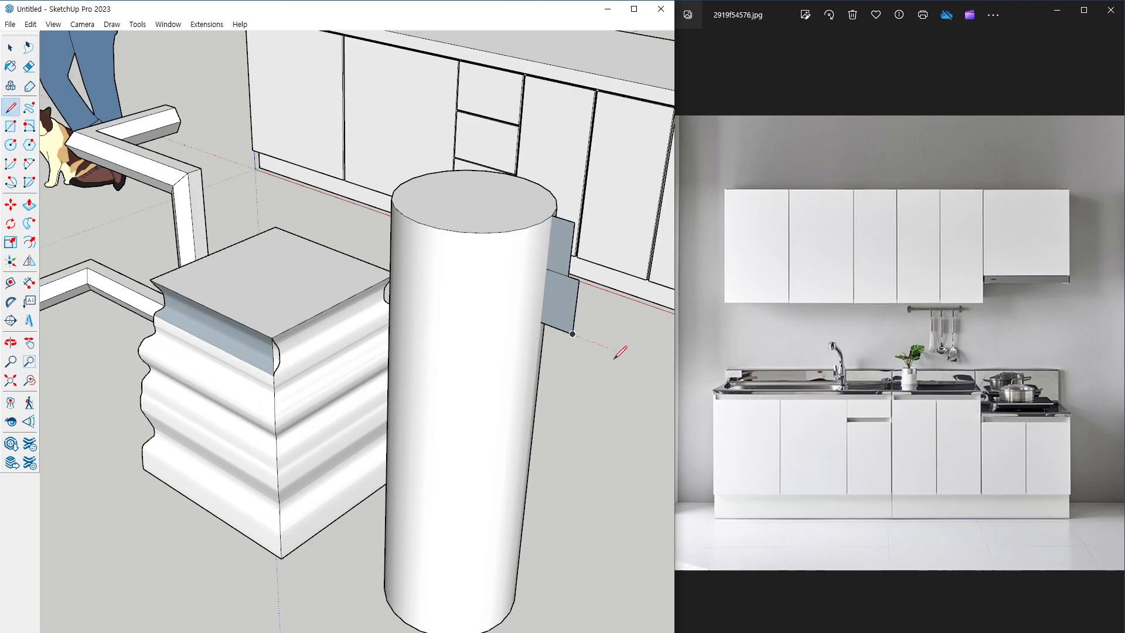
left_click(572, 334)
left_click(568, 365)
left_click(548, 359)
left_click(547, 382)
left_click(565, 391)
left_click(556, 460)
left_click(534, 478)
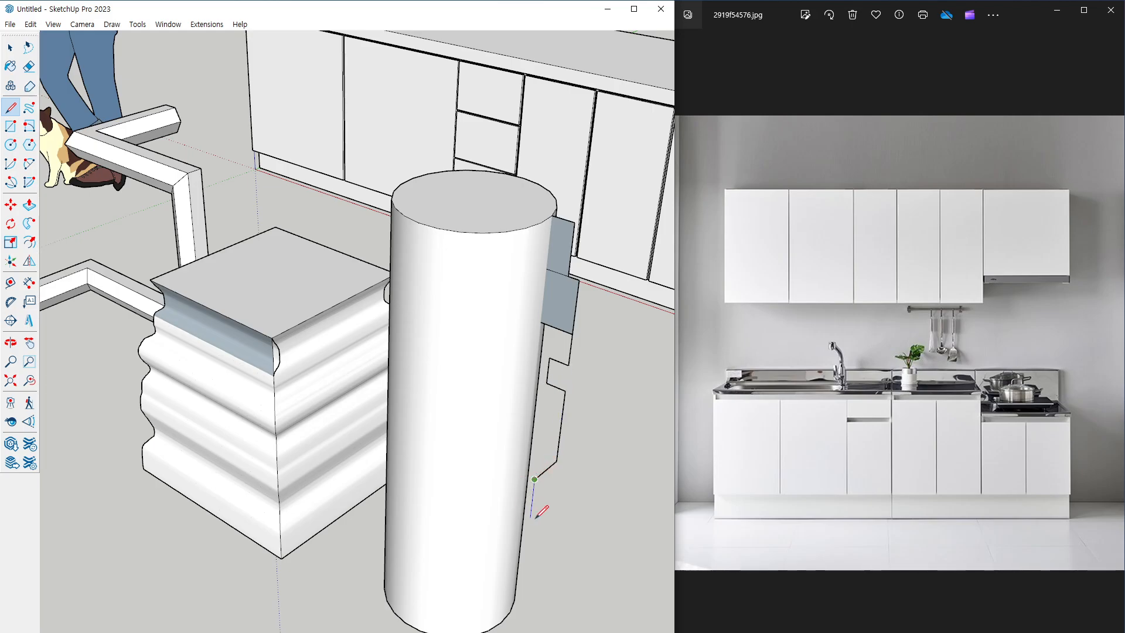
key("ctrl+z")
left_click(555, 461)
left_click(527, 447)
Erase the edges dividing the stacked faces beside the cylinder to merge them into a single profile.
key("space")
key("e")
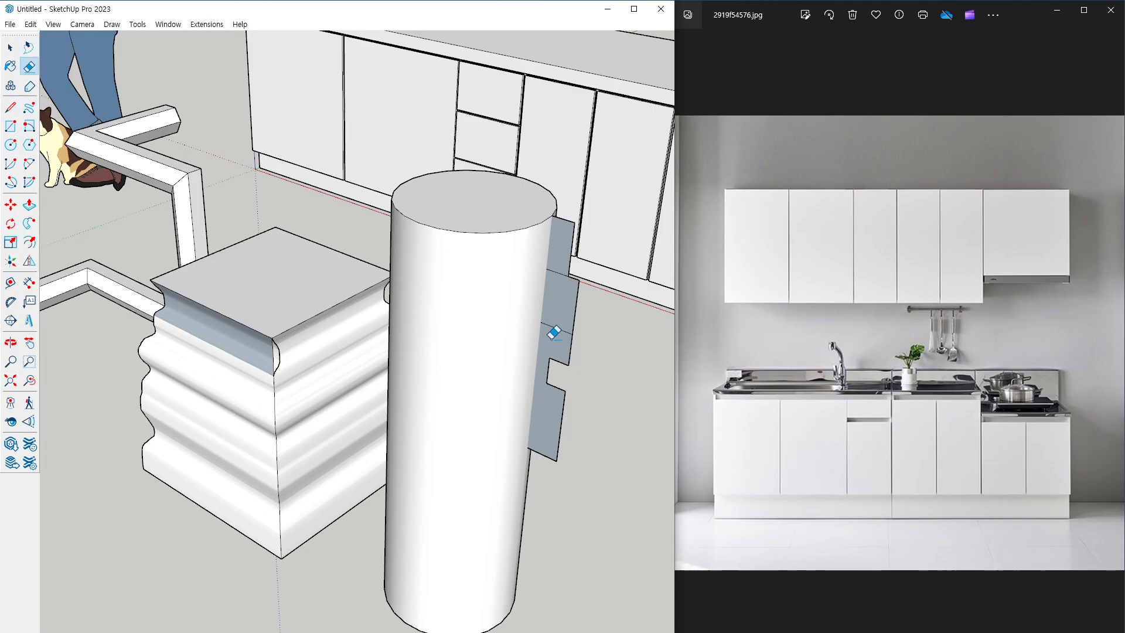
mouse_move(573, 354)
middle_mouse_down()
mouse_move(564, 371)
mouse_move(554, 351)
middle_mouse_up()
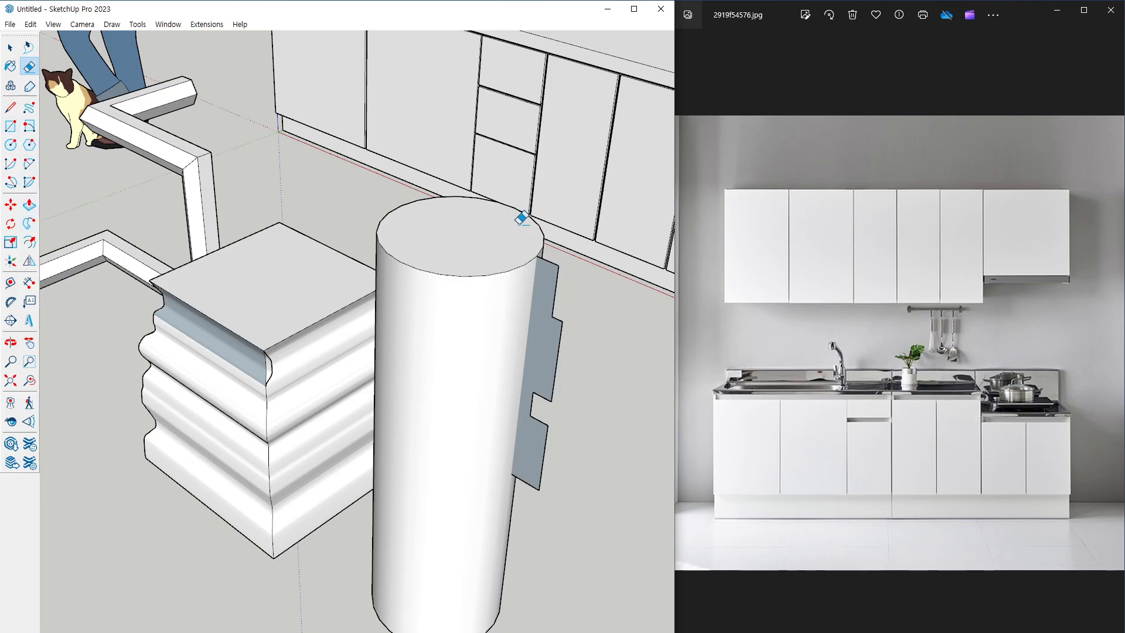
key("space")
left_click(475, 249)
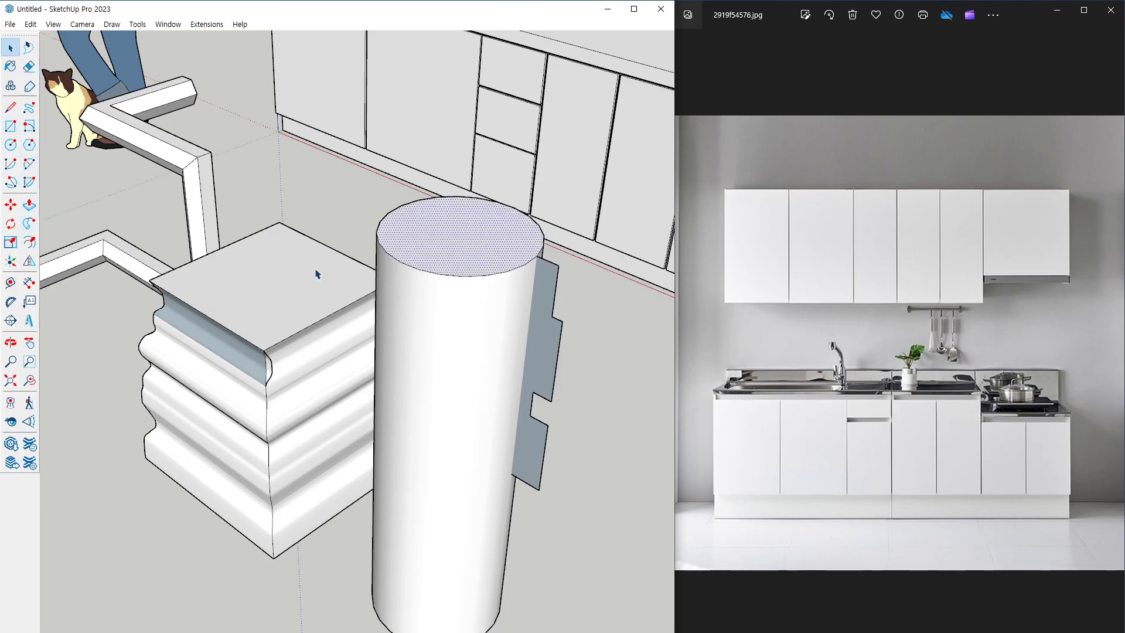
left_click(29, 228)
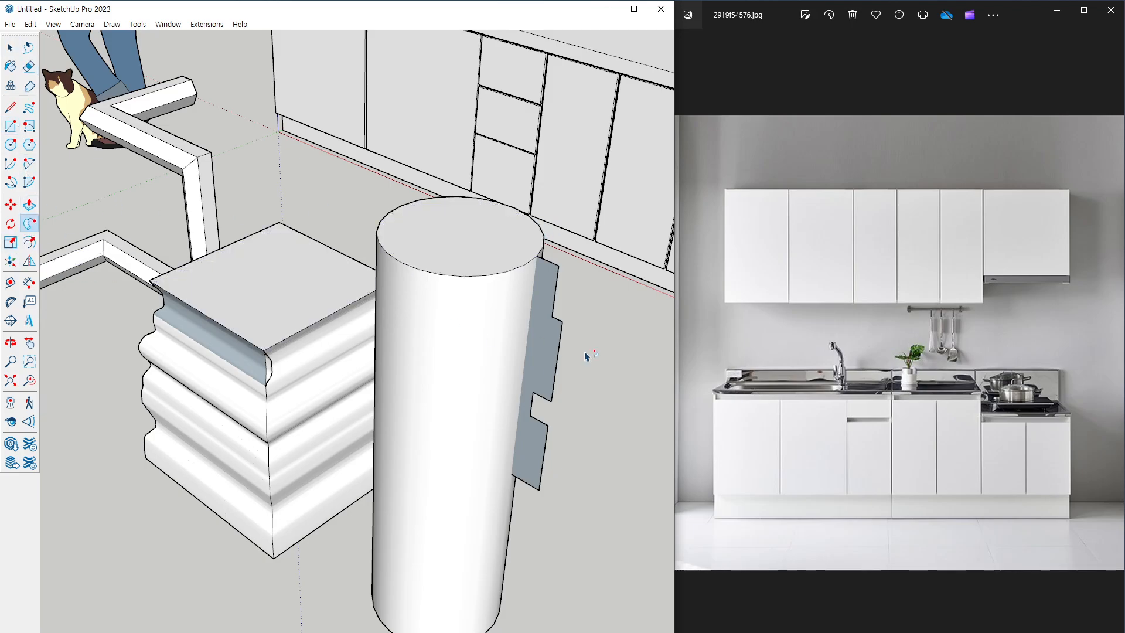
Draw a straight line along the profile's inner edge on the cylinder, from its upper inner corner to its lower inner corner.
key("space")
left_click(544, 363)
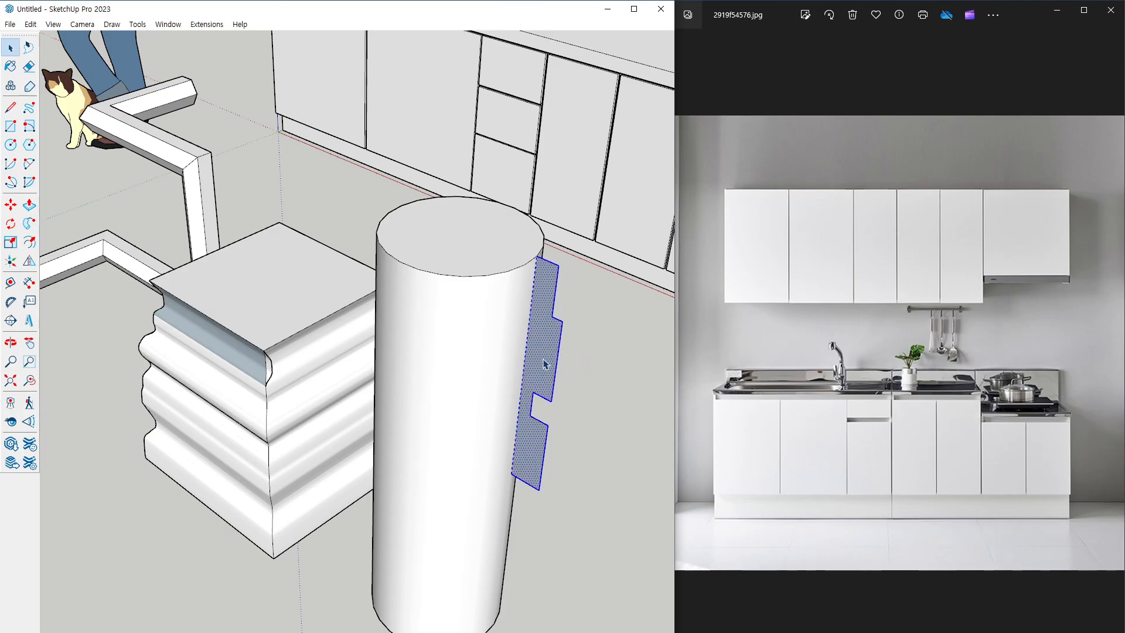
scroll(542, 218, "down", 2)
key("l")
left_click(538, 256)
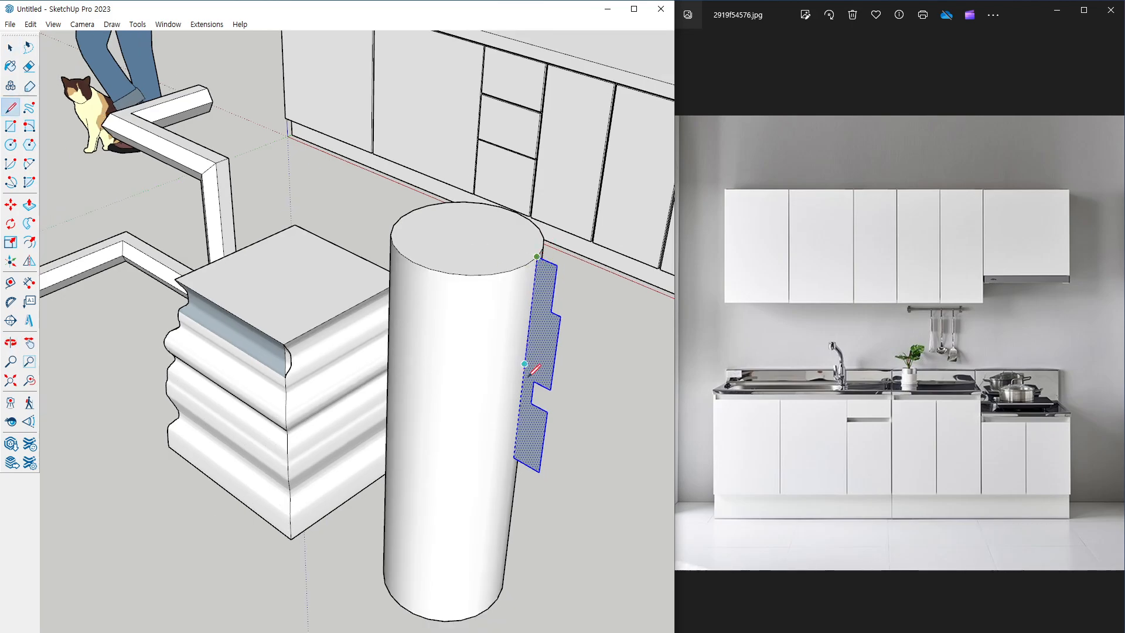
left_click(513, 457)
key("space")
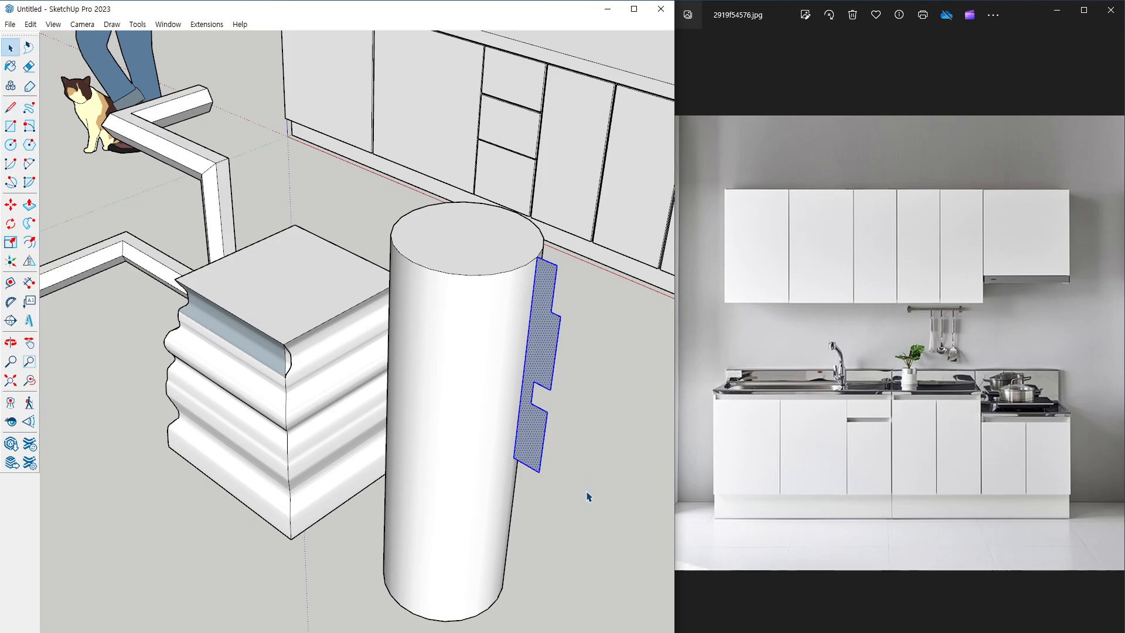
Sweep the notched profile around the cylinder's preselected top face with Follow Me, forming stepped rings.
left_click(588, 497)
left_click(476, 238)
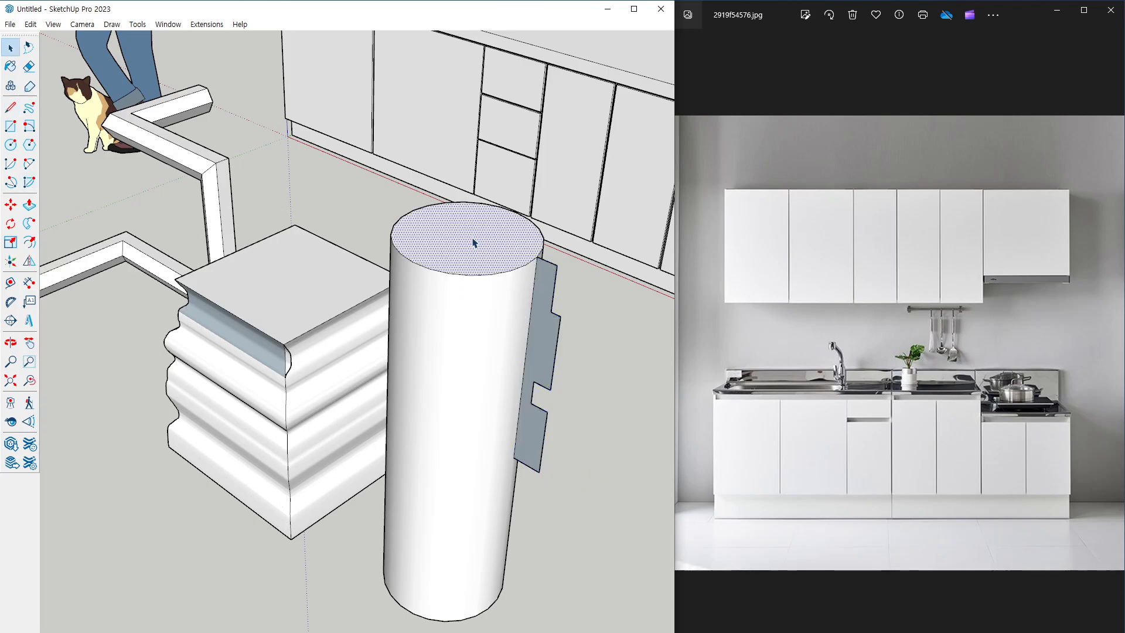
left_click(28, 223)
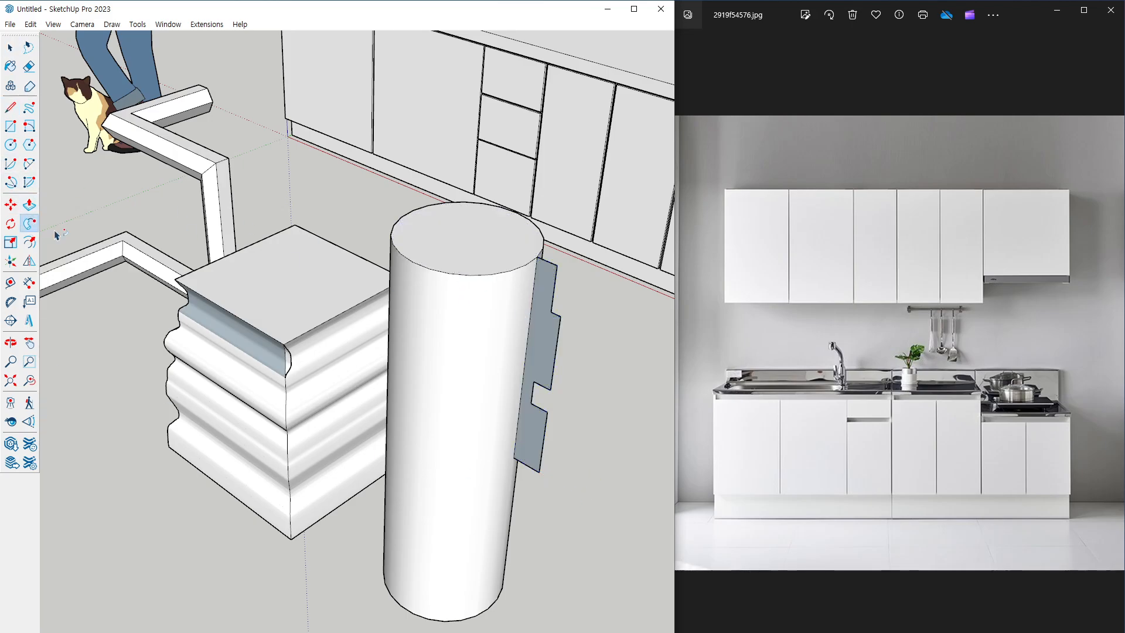
left_click(545, 372)
middle_click_drag(434, 414, 479, 405)
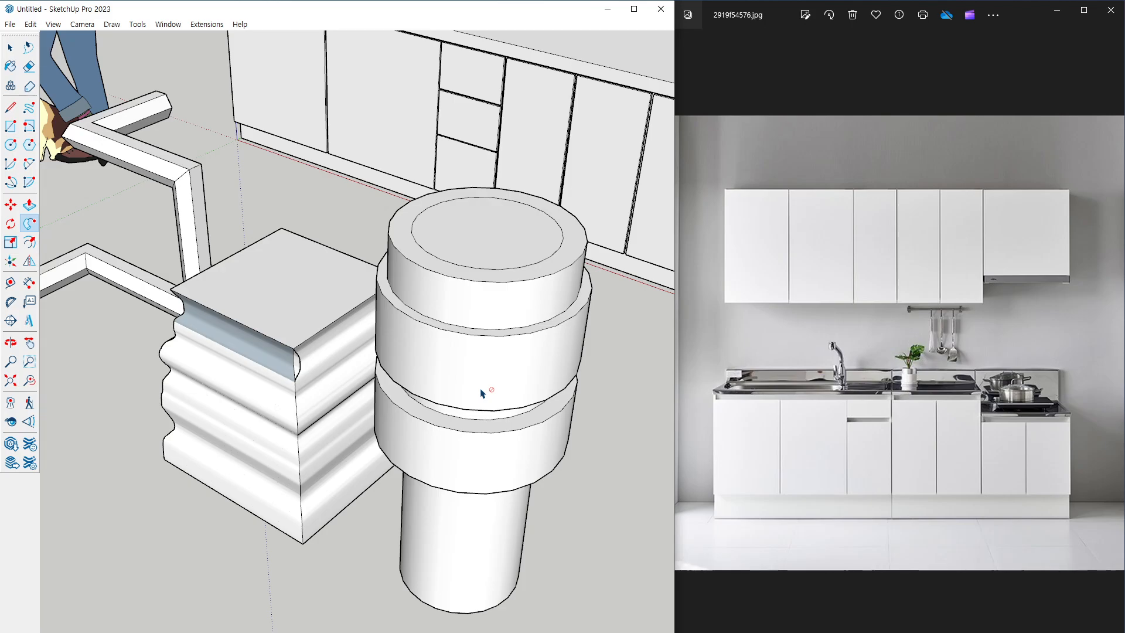
scroll(481, 393, "down", 3)
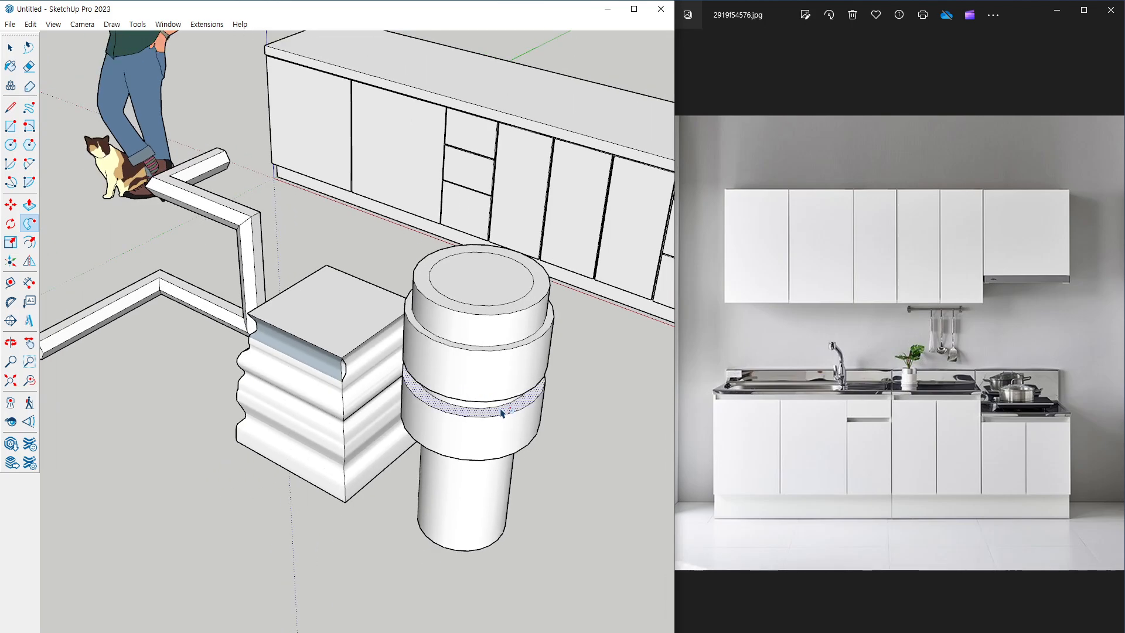
middle_click_drag(481, 506, 443, 489)
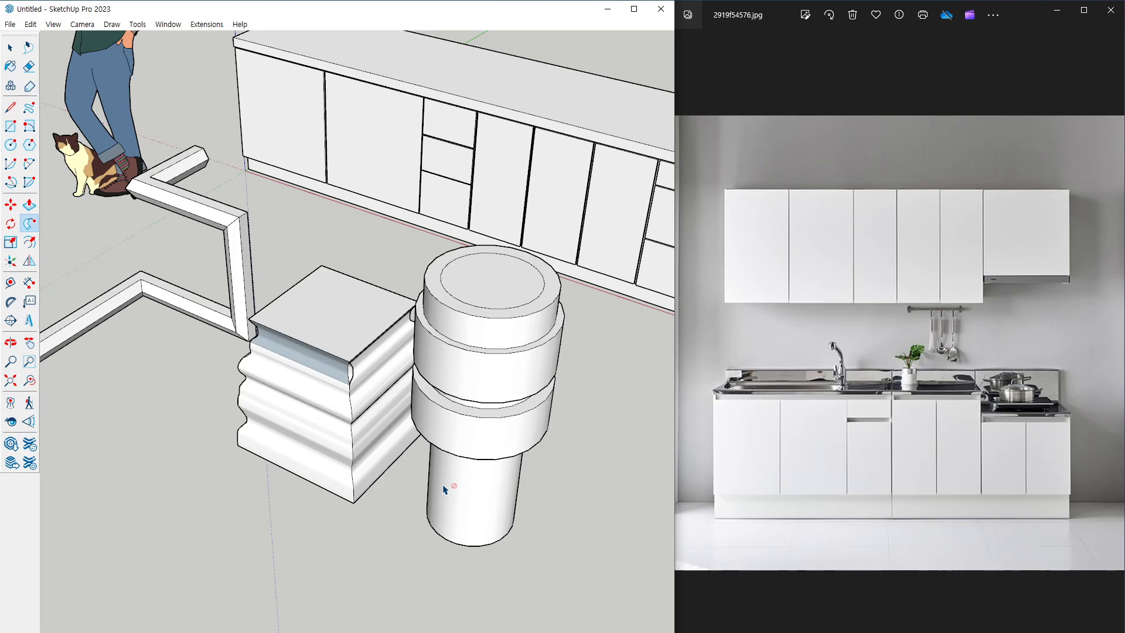
mouse_move(443, 489)
middle_mouse_down()
mouse_move(456, 459)
mouse_move(376, 530)
middle_mouse_up()
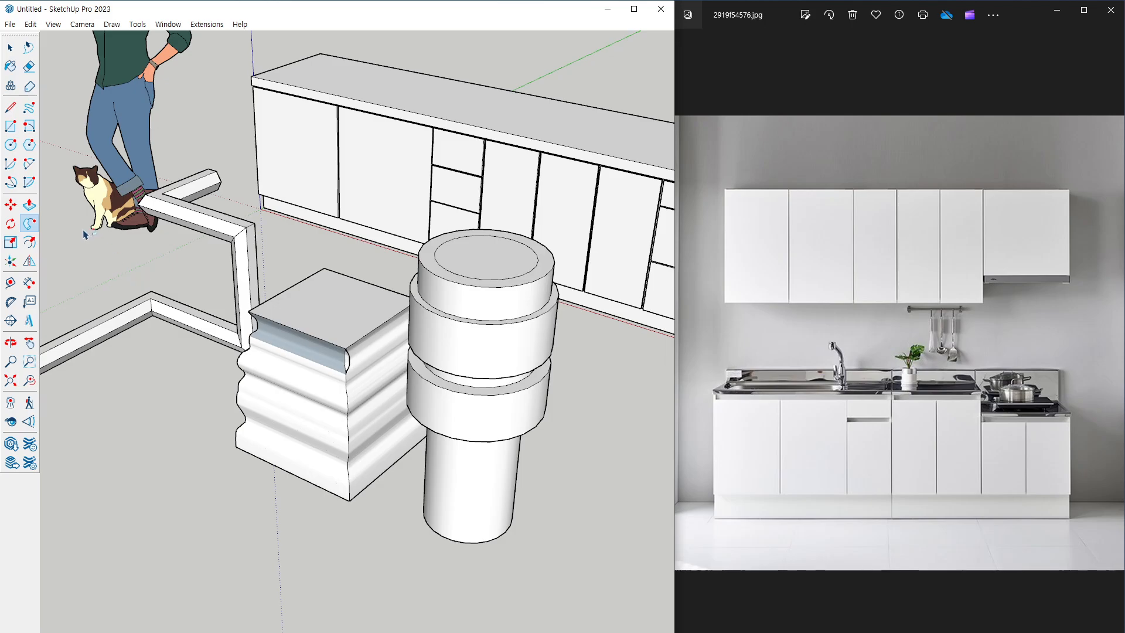
middle_click_drag(85, 234, 10, 342)
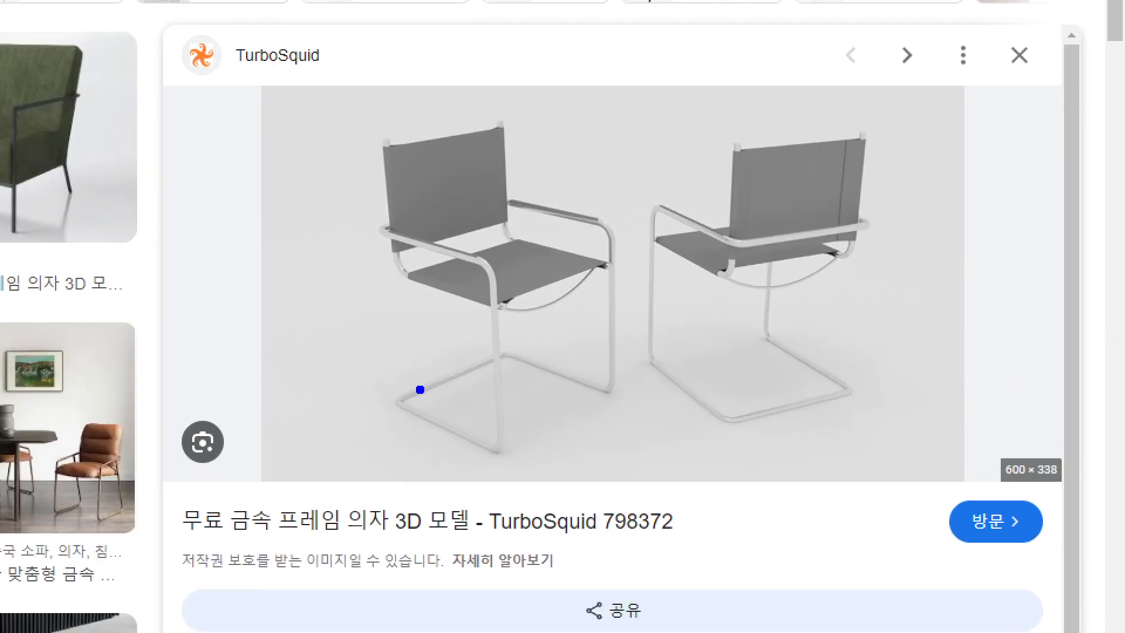
mouse_move(507, 397)
left_mouse_down()
mouse_move(487, 391)
mouse_move(508, 393)
left_mouse_up()
mouse_move(500, 452)
left_mouse_down()
mouse_move(453, 446)
mouse_move(409, 393)
mouse_move(495, 368)
mouse_move(581, 392)
mouse_move(567, 401)
mouse_move(616, 301)
mouse_move(550, 216)
mouse_move(507, 199)
mouse_move(502, 154)
mouse_move(468, 122)
mouse_move(408, 133)
mouse_move(376, 177)
mouse_move(398, 235)
mouse_move(489, 271)
mouse_move(499, 339)
mouse_move(477, 345)
mouse_move(487, 349)
mouse_move(489, 468)
left_mouse_up()
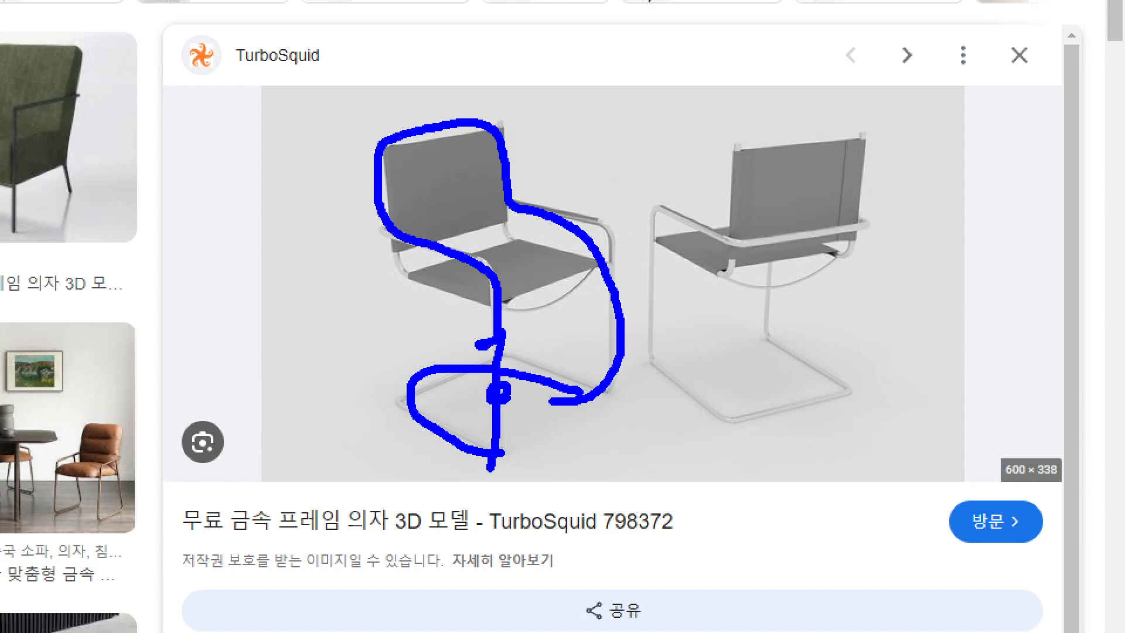
mouse_move(447, 423)
left_mouse_down()
mouse_move(434, 418)
mouse_move(446, 432)
left_mouse_up()
left_click_drag(514, 328, 469, 347)
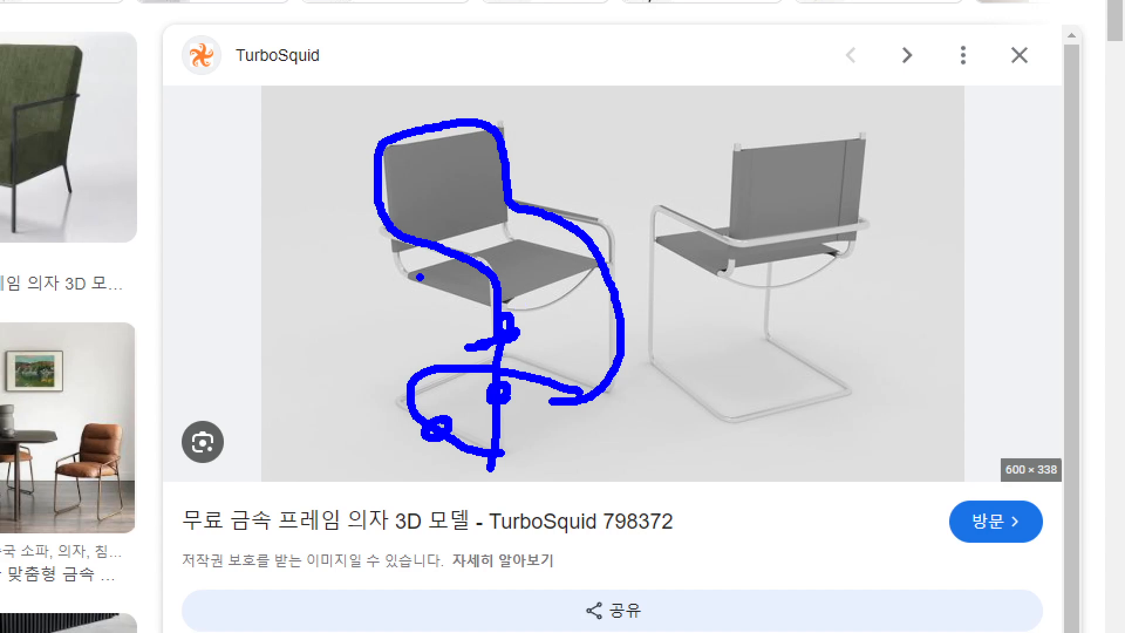
mouse_move(411, 273)
left_mouse_down()
mouse_move(410, 260)
mouse_move(412, 281)
mouse_move(471, 245)
mouse_move(536, 225)
mouse_move(527, 242)
mouse_move(428, 280)
left_mouse_up()
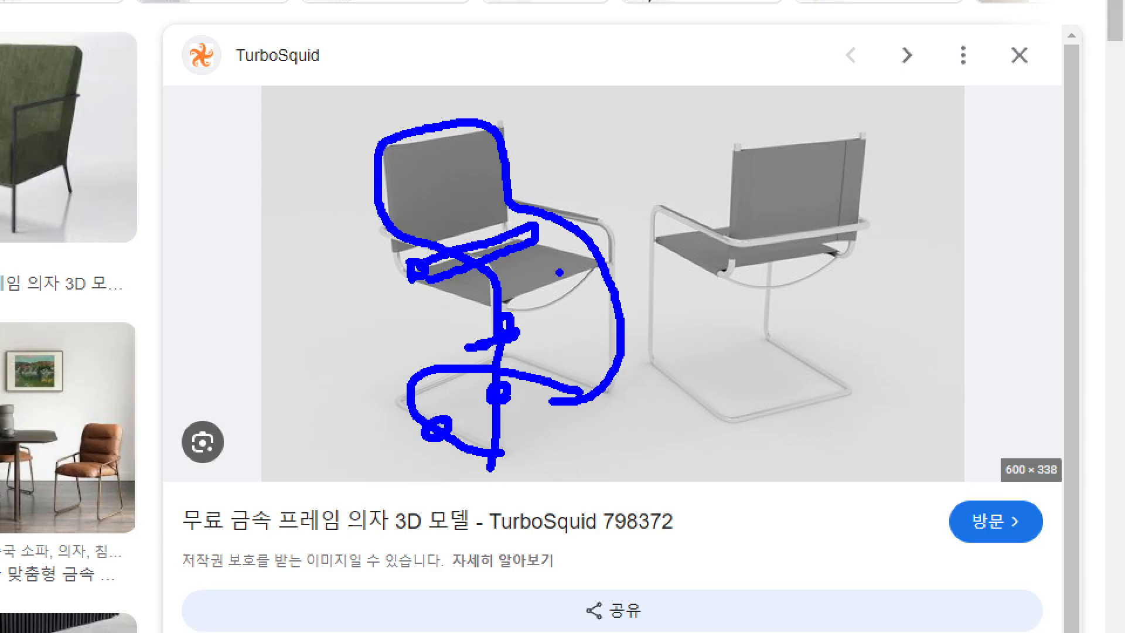
Minimize the browser with the metal-frame chair images to return to the SketchUp model, with the Select tool active.
key("Escape")
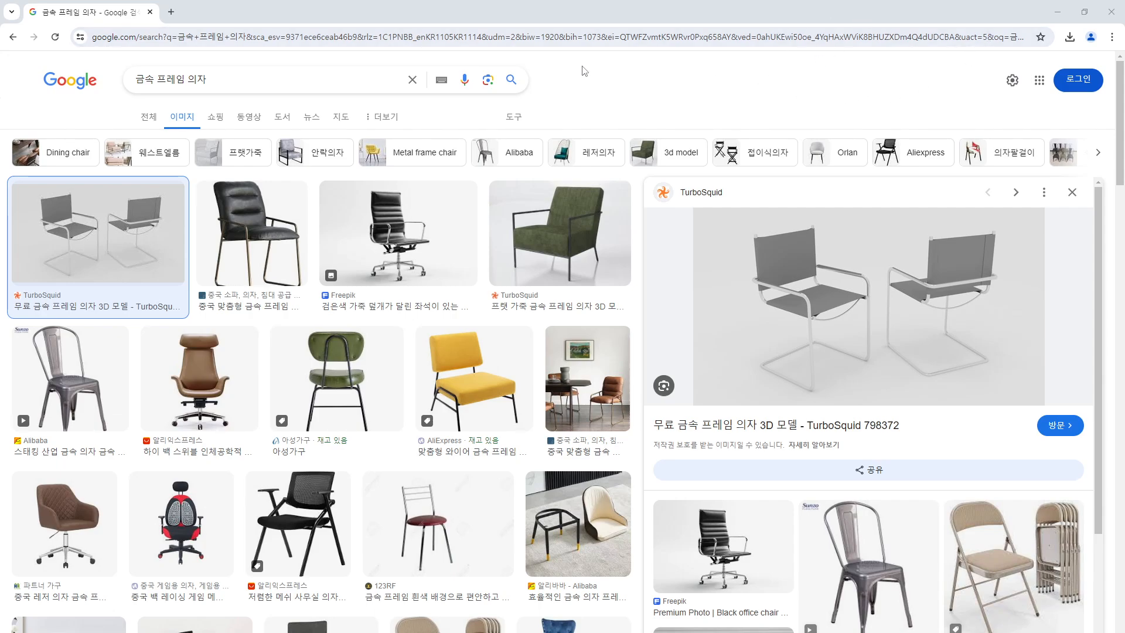
left_click(1058, 13)
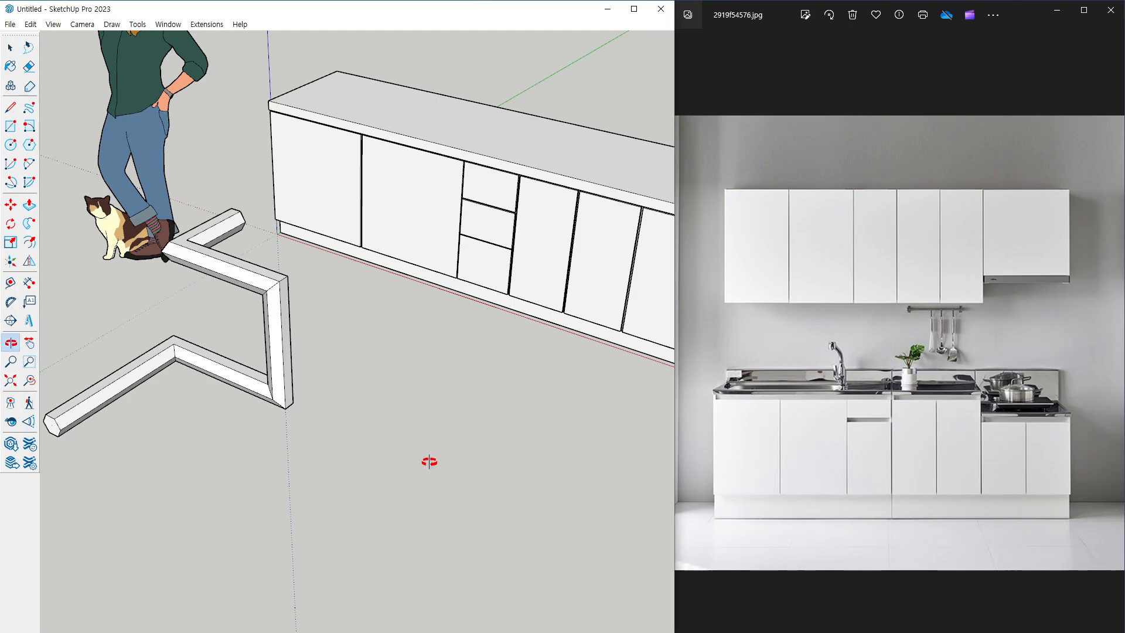
key("space")
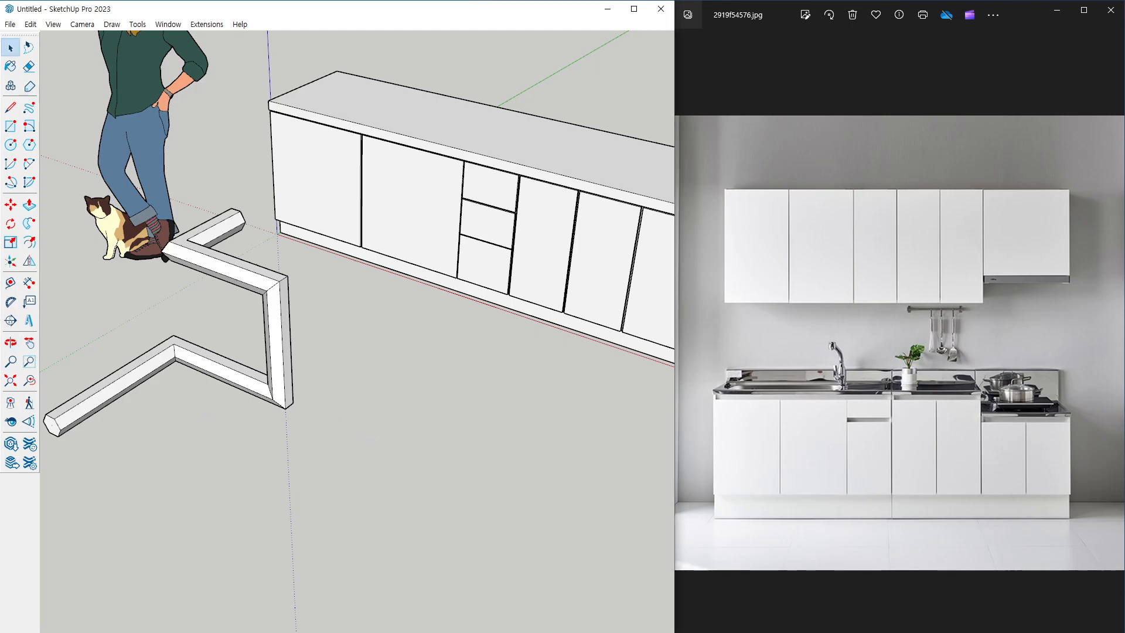